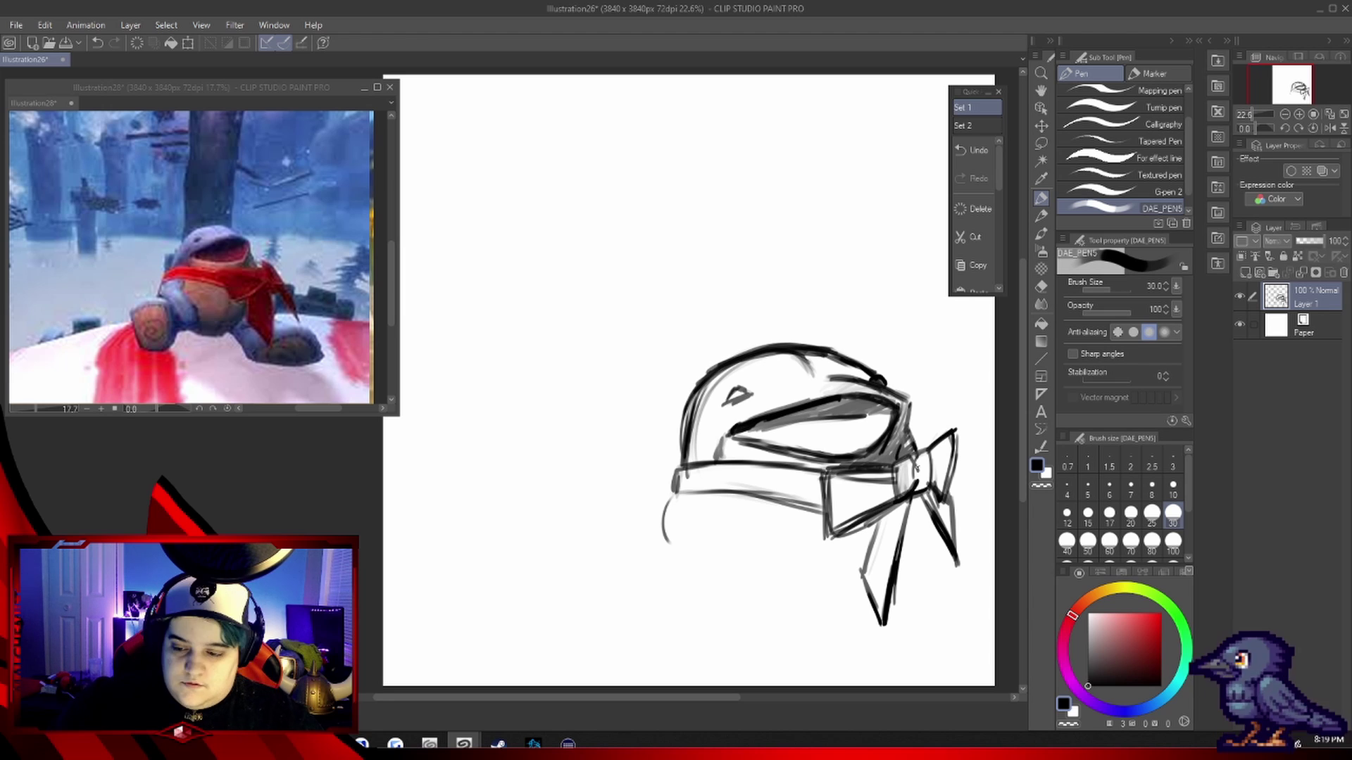
Sketch the creature's first foot as a block with a spiral sole, plus its arm and the belly's lower edge
left_click_drag(683, 301, 566, 182)
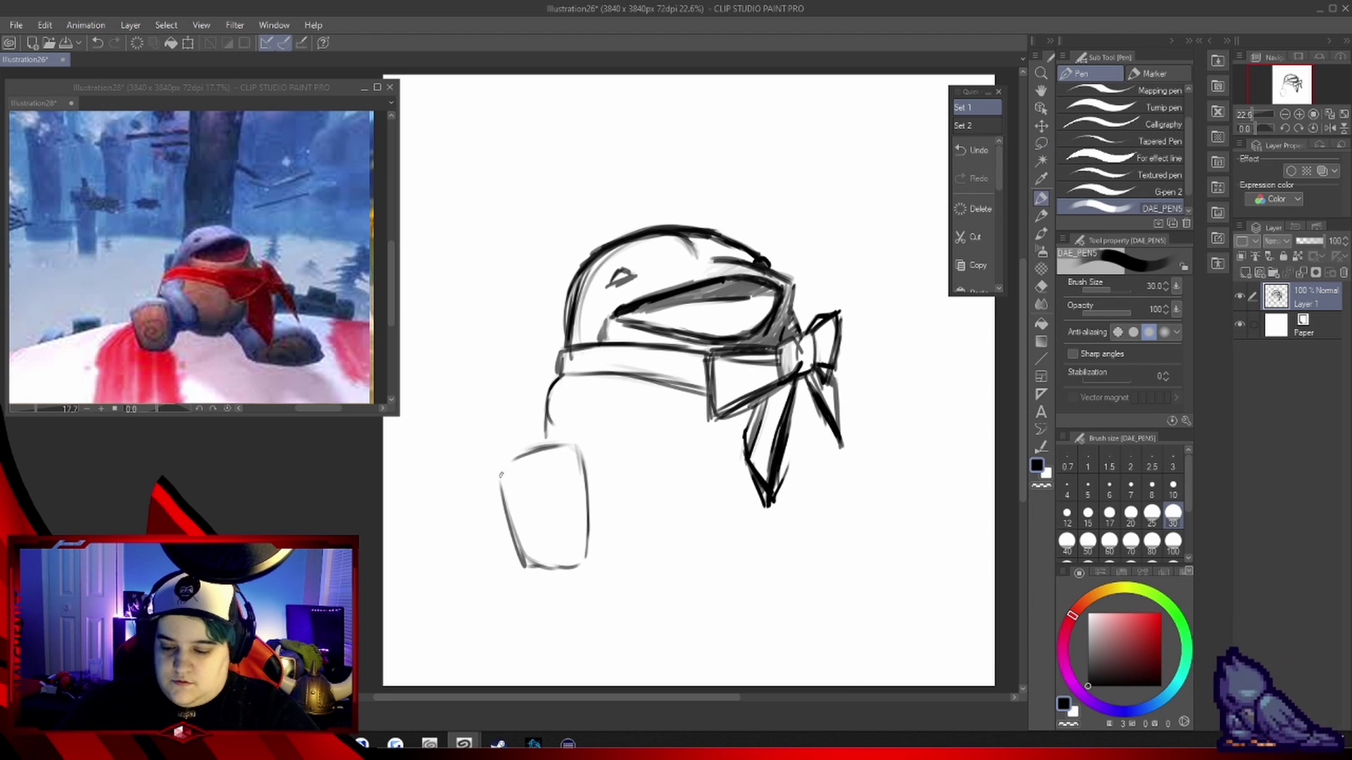
left_click_drag(502, 472, 521, 564)
left_click_drag(581, 566, 711, 543)
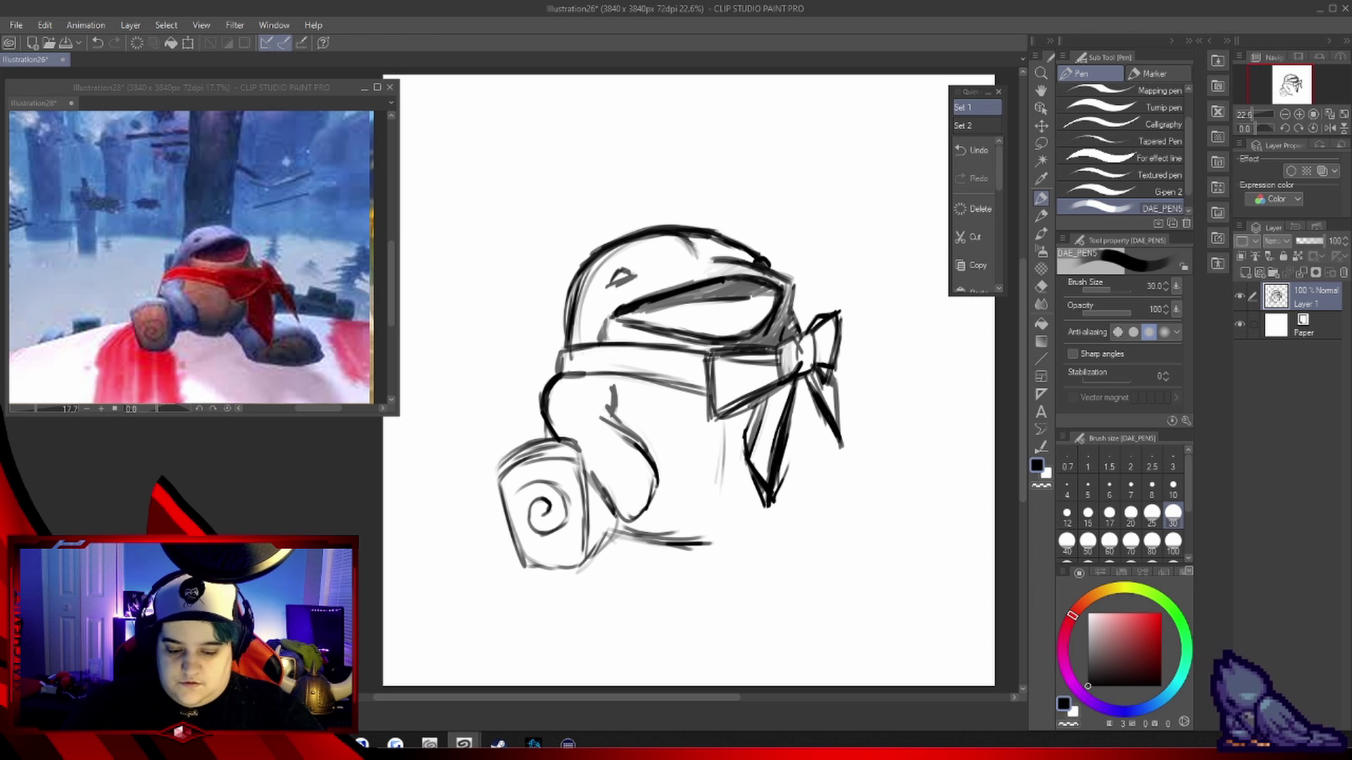
Sketch the creature's outstretched second foot on the other side of the belly, with a slanted sole and a spiral
left_click_drag(790, 468, 911, 539)
left_click_drag(788, 471, 880, 493)
left_click_drag(789, 536, 883, 493)
mouse_move(796, 556)
left_mouse_down()
mouse_move(908, 521)
mouse_move(831, 542)
left_mouse_up()
left_click_drag(799, 576, 904, 552)
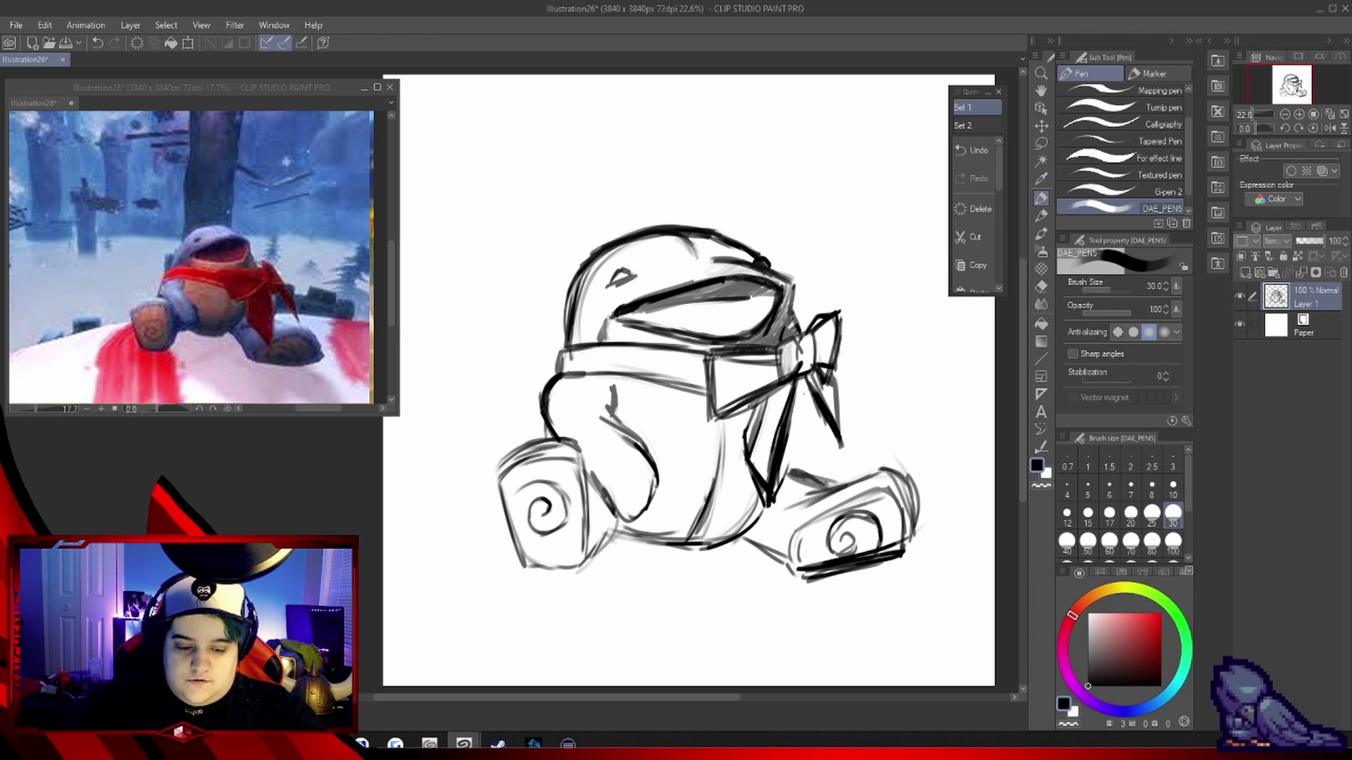
Shade the open mouth and darken the lines of the arms, hanging scarf tail, feet and outstretched leg
mouse_move(627, 314)
left_mouse_down()
mouse_move(774, 278)
mouse_move(774, 299)
left_mouse_up()
left_click_drag(600, 377, 637, 442)
left_click_drag(803, 412, 778, 504)
left_click_drag(614, 479, 588, 554)
left_click_drag(669, 422, 654, 423)
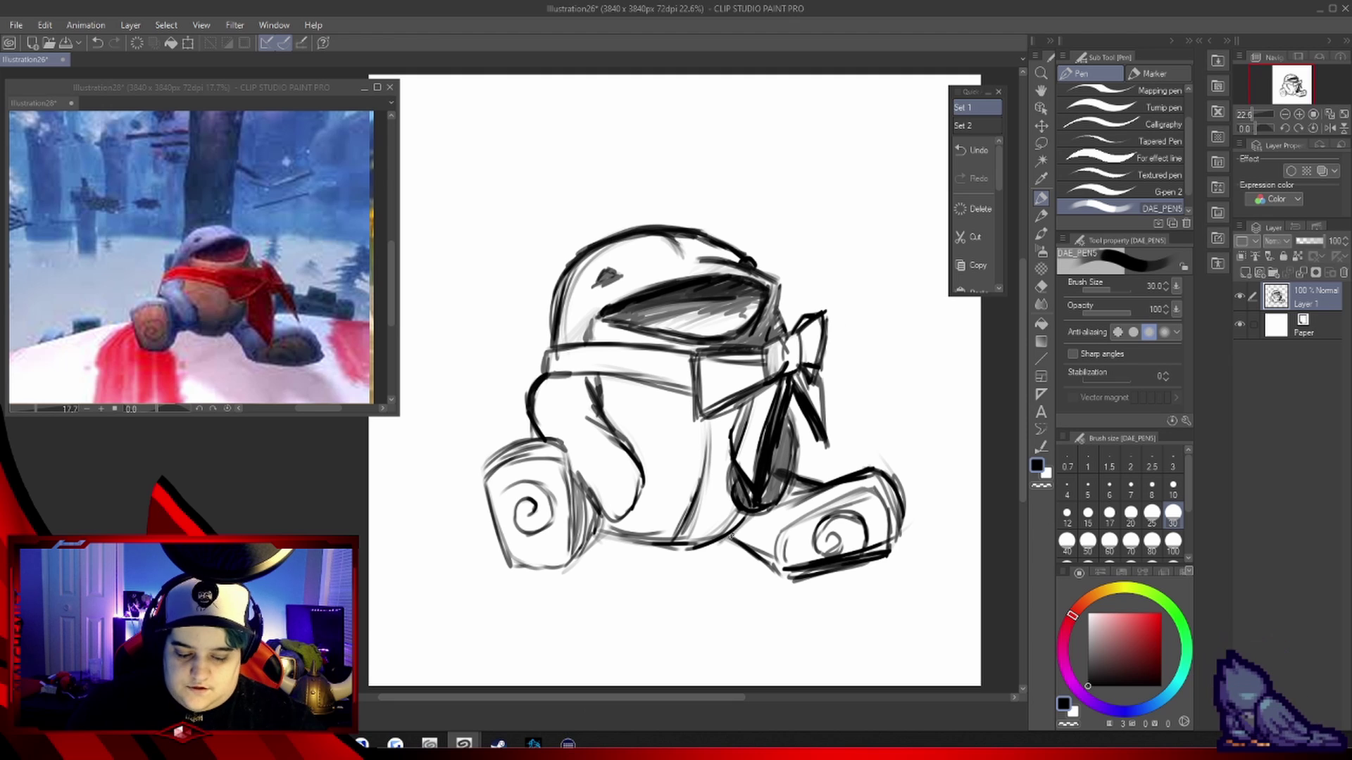
left_click_drag(743, 524, 760, 556)
left_click_drag(748, 578, 912, 518)
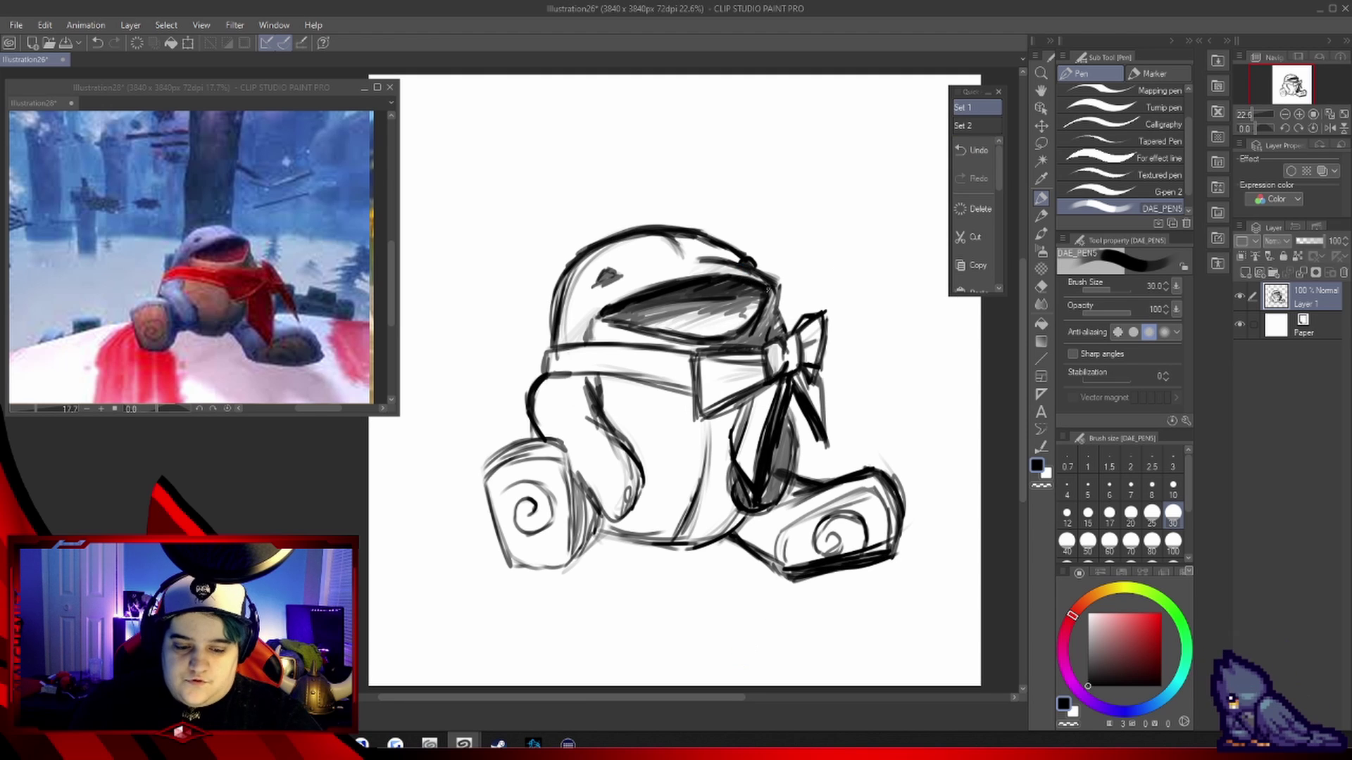
Scale the creature sketch down to 58%, tilt it slightly and move it to the right side of the canvas
key("j")
key("ctrl+t")
left_click_drag(909, 587, 1001, 548)
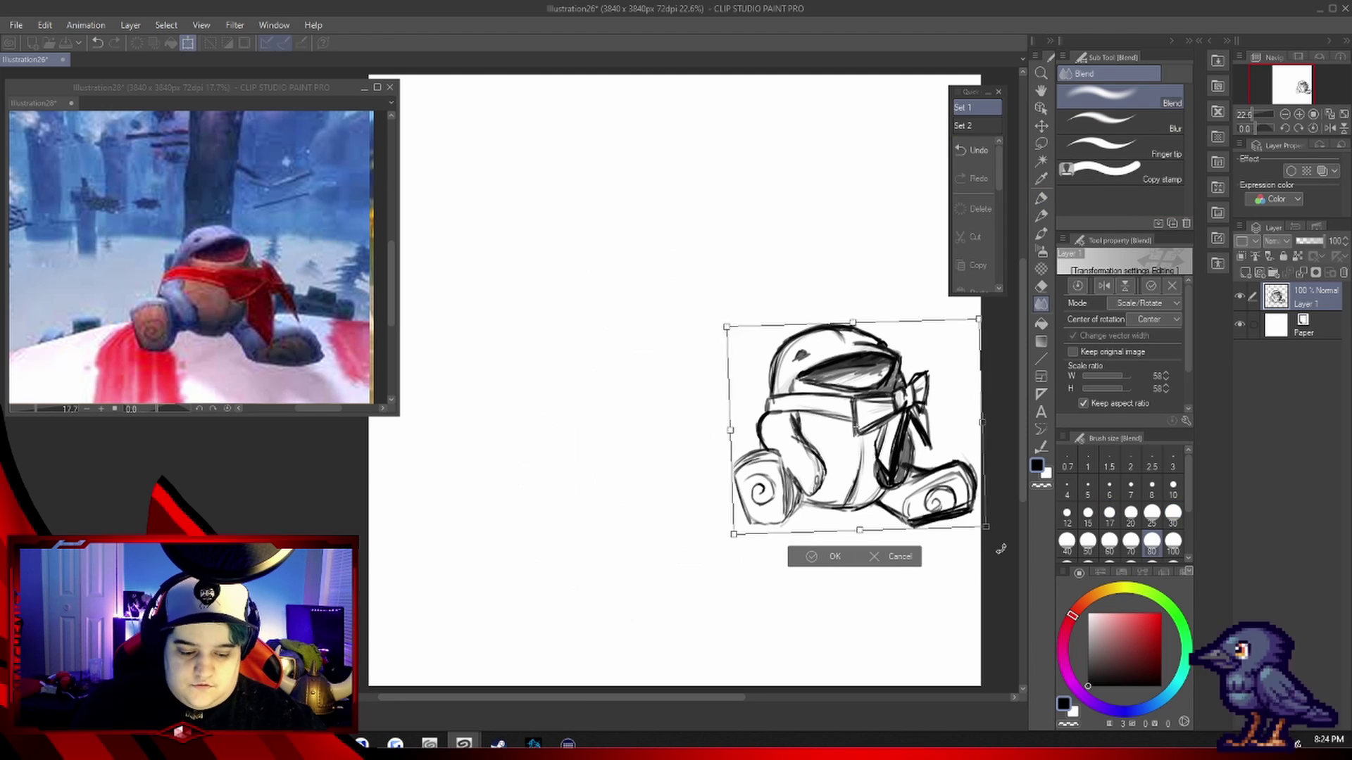
key("Return")
Draw the curved mound the creature sits on, with curved stripes running down it and hatching inside one stripe
key("p")
left_click_drag(458, 556, 845, 514)
left_click_drag(733, 441, 637, 599)
left_click_drag(412, 455, 423, 599)
left_click_drag(774, 440, 736, 598)
left_click_drag(964, 465, 933, 598)
left_click_drag(728, 493, 644, 591)
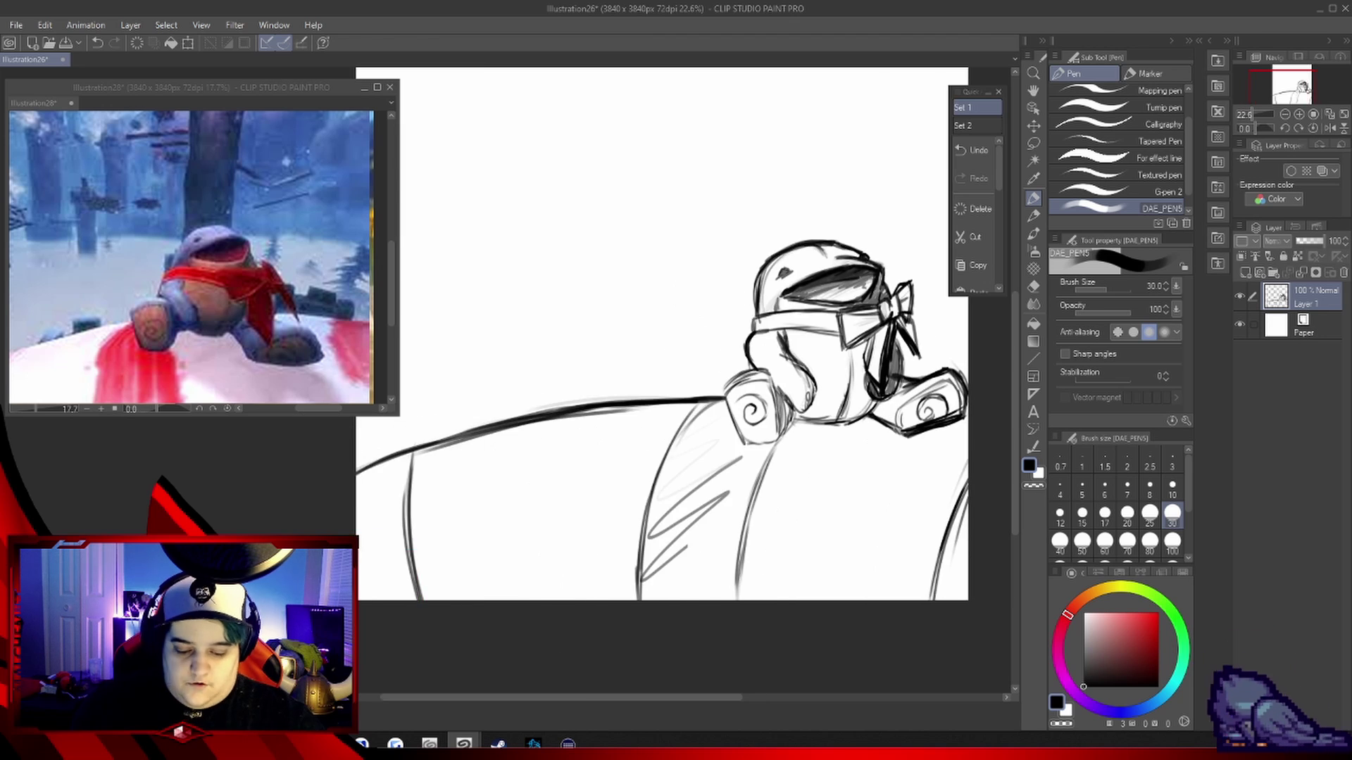
left_click_drag(436, 372, 679, 199)
key("u")
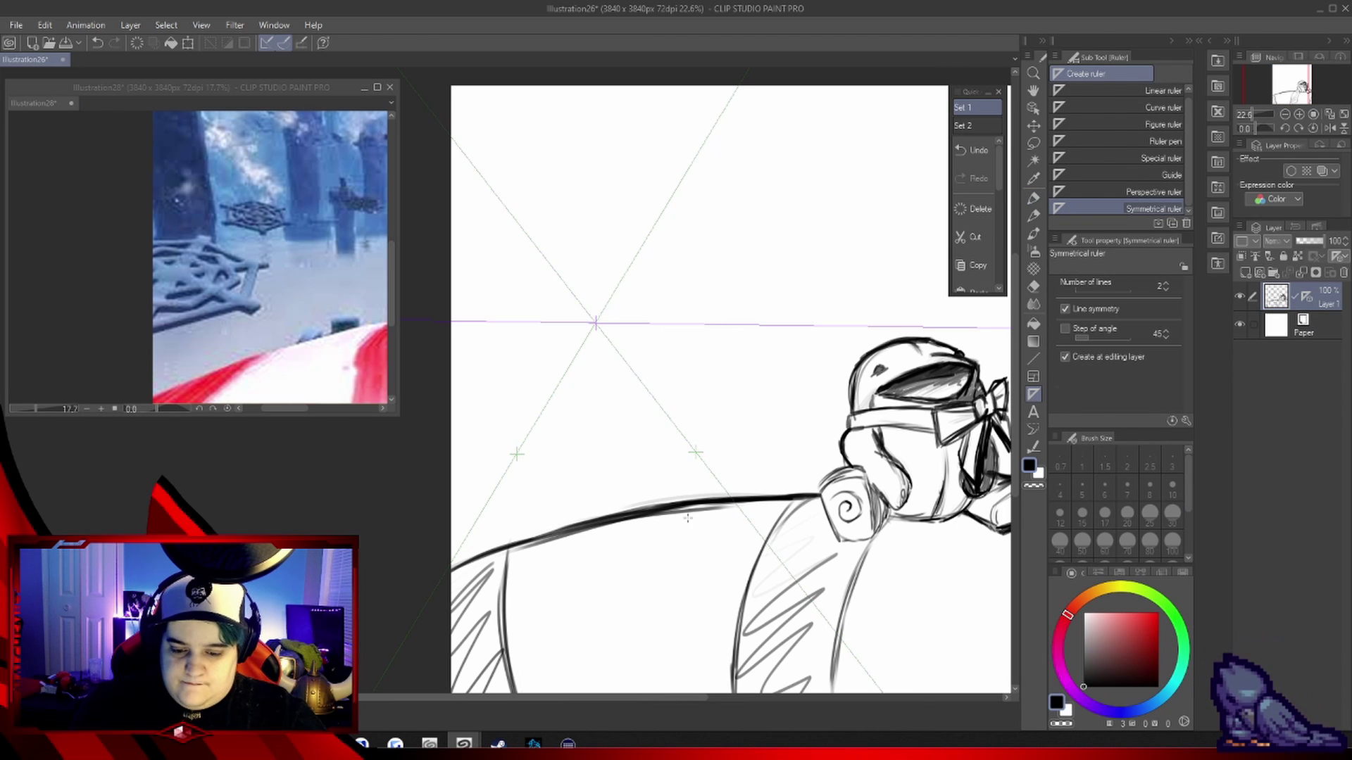
key("p")
left_click_drag(519, 187, 678, 483)
key("ctrl+z")
Try to sketch a six-spoked wooden web with concentric rings using a tilted symmetrical ruler, and undo it
key("u")
left_click_drag(616, 338, 799, 392)
key("p")
left_click_drag(743, 204, 619, 337)
left_click_drag(619, 336, 668, 508)
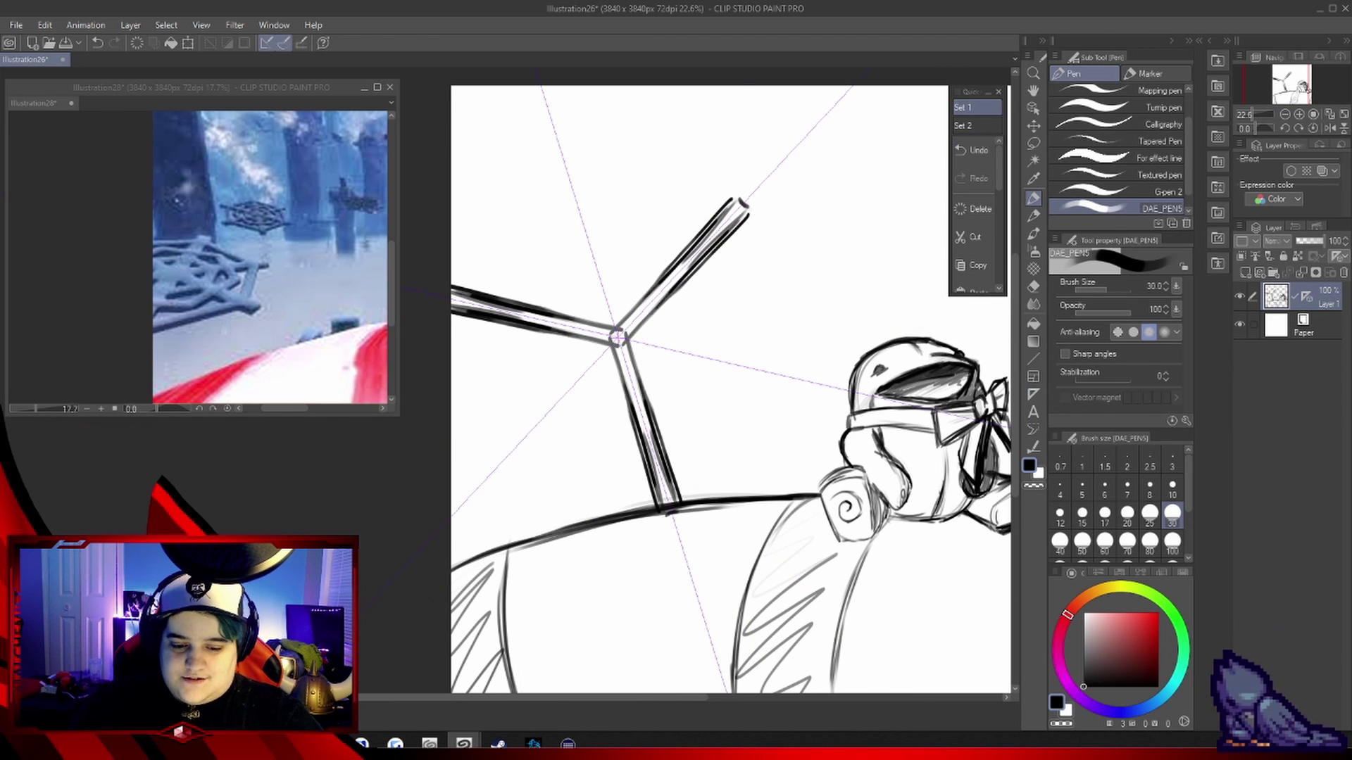
mouse_move(746, 201)
left_mouse_down()
mouse_move(628, 336)
mouse_move(781, 380)
left_mouse_up()
left_click_drag(697, 296, 676, 380)
left_click_drag(756, 303, 736, 422)
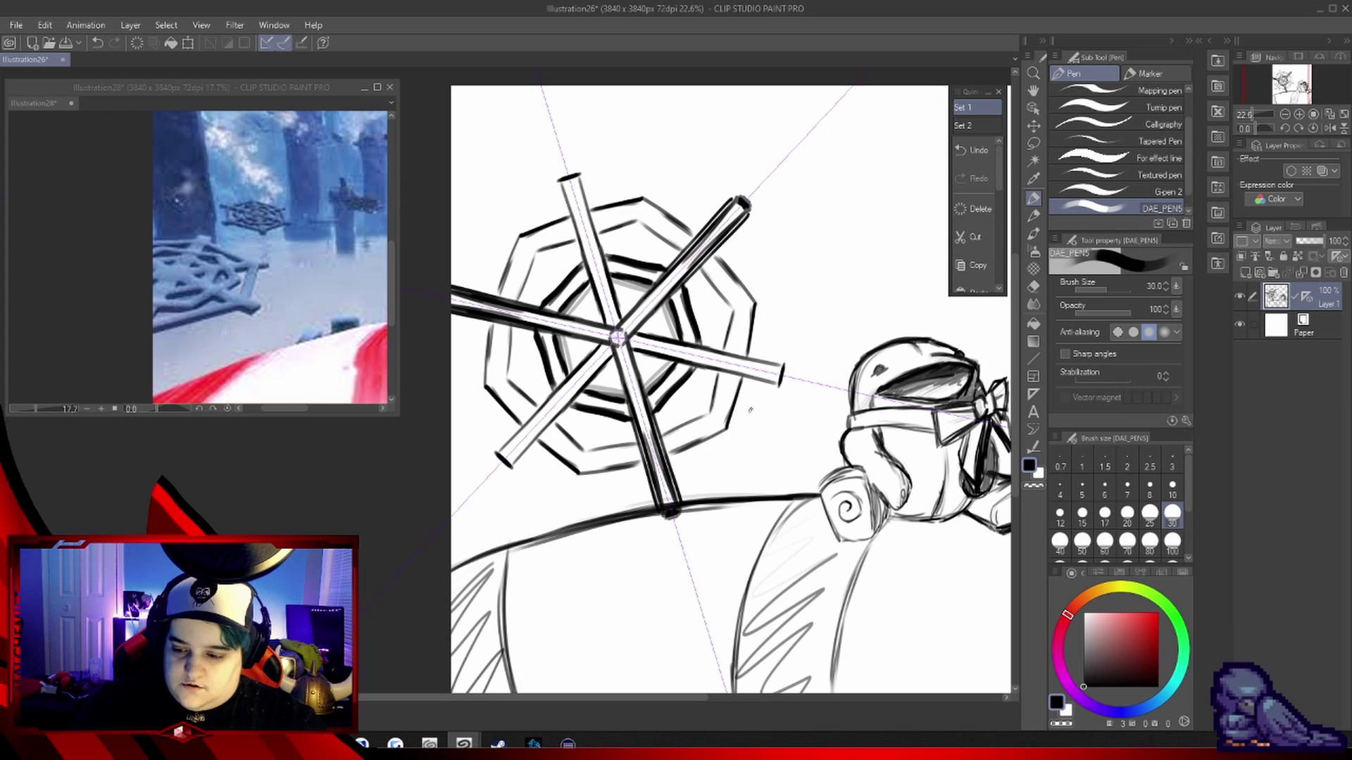
left_click(976, 150)
left_click(975, 150)
Place a horizontal six-line symmetrical ruler with angle stepping enabled in the empty area above the mound
key("u")
left_click_drag(752, 304, 943, 130)
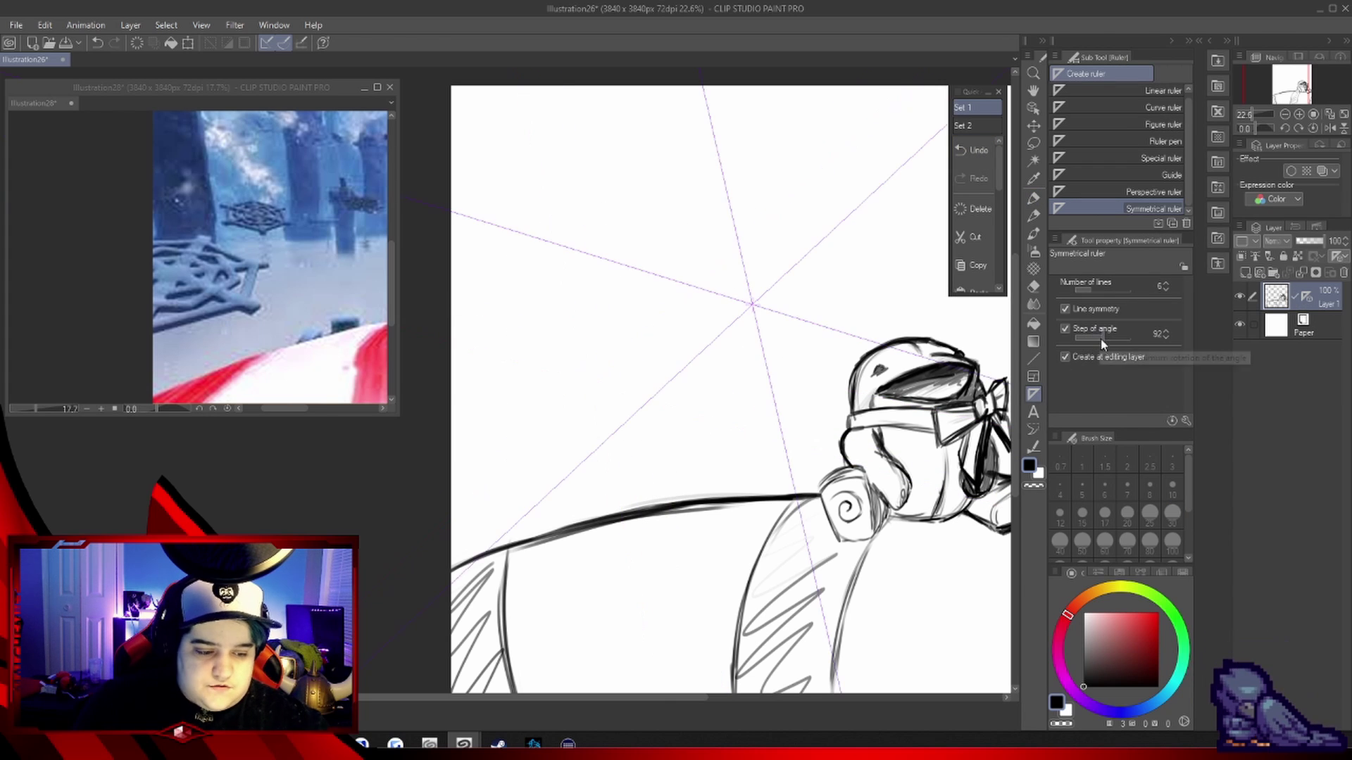
left_click_drag(753, 392, 944, 392)
key("ctrl+z")
left_click_drag(688, 294, 915, 294)
Draw a hexagonal six-spoked web with concentric rings around the ruler's centre and erase light centre lines along its beams
key("p")
mouse_move(745, 197)
left_mouse_down()
mouse_move(688, 294)
mouse_move(625, 190)
left_mouse_up()
mouse_move(667, 243)
left_mouse_down()
mouse_move(742, 288)
mouse_move(715, 220)
left_mouse_up()
left_click_drag(610, 233, 613, 359)
mouse_move(637, 395)
left_mouse_down()
mouse_move(730, 390)
mouse_move(630, 391)
mouse_move(563, 296)
left_mouse_up()
key("e")
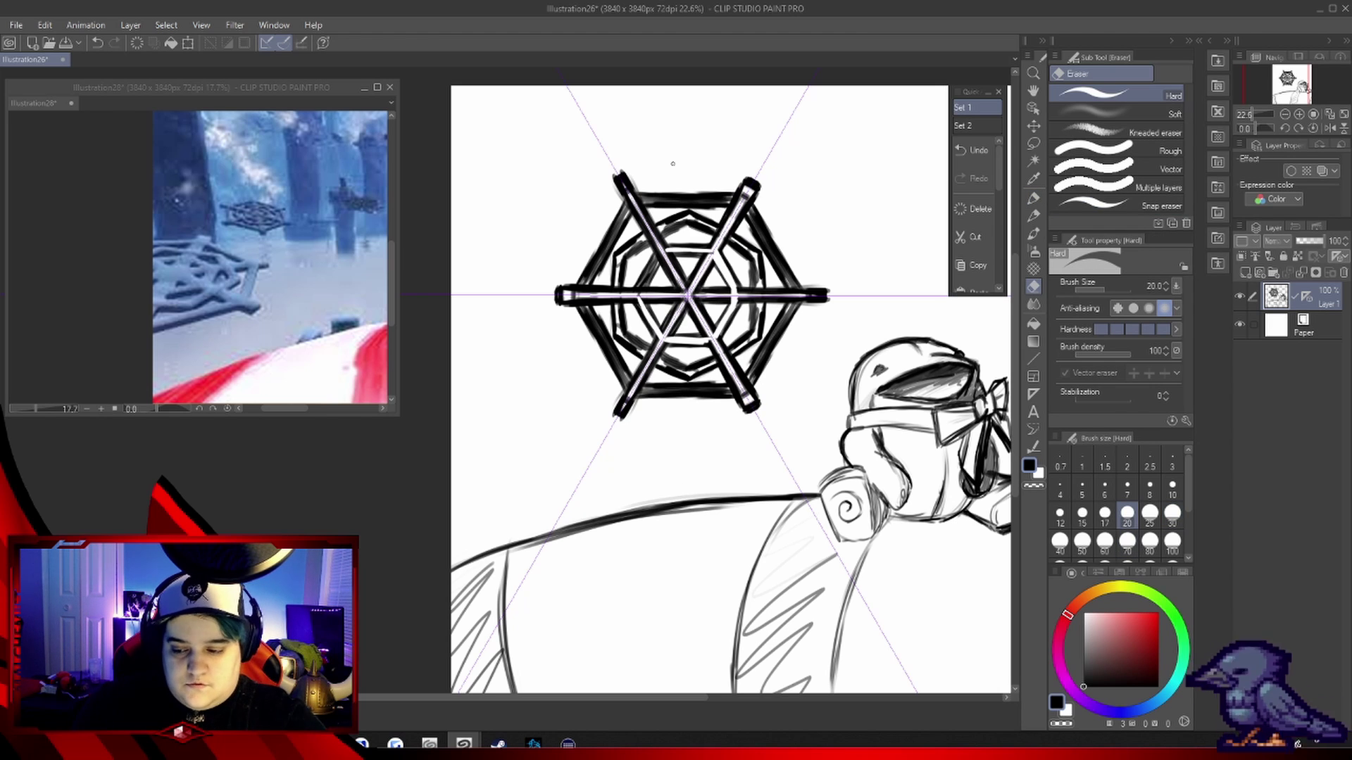
left_click_drag(606, 204, 686, 292)
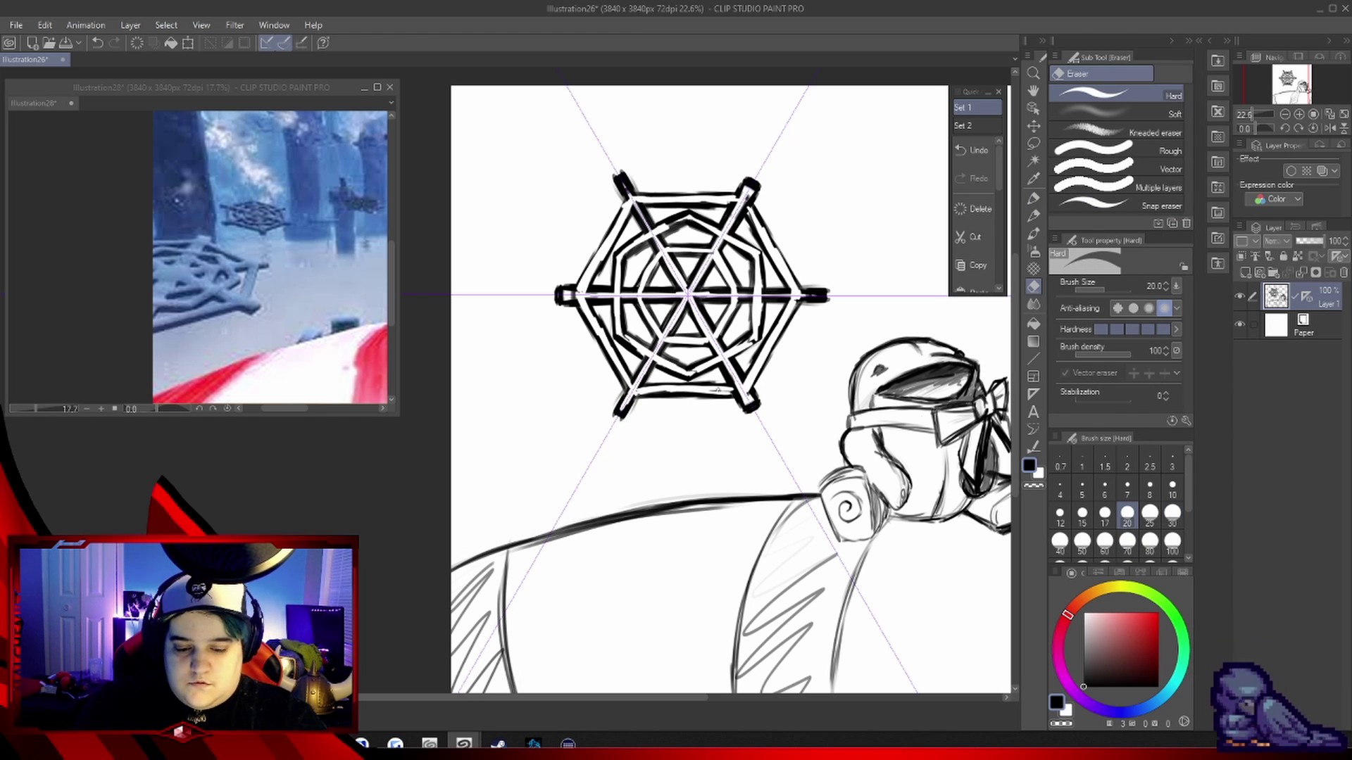
Lasso the web and transform it into a tilted, skewed shape hanging above the mound
key("l")
left_click_drag(493, 162, 465, 179)
key("ctrl+t")
mouse_move(704, 535)
left_mouse_down()
mouse_move(755, 511)
mouse_move(669, 486)
mouse_move(619, 492)
left_mouse_up()
Thicken the undersides and ends of the web's beams with dark pen strokes to give them depth
scroll(523, 698, "up", 4)
key("p")
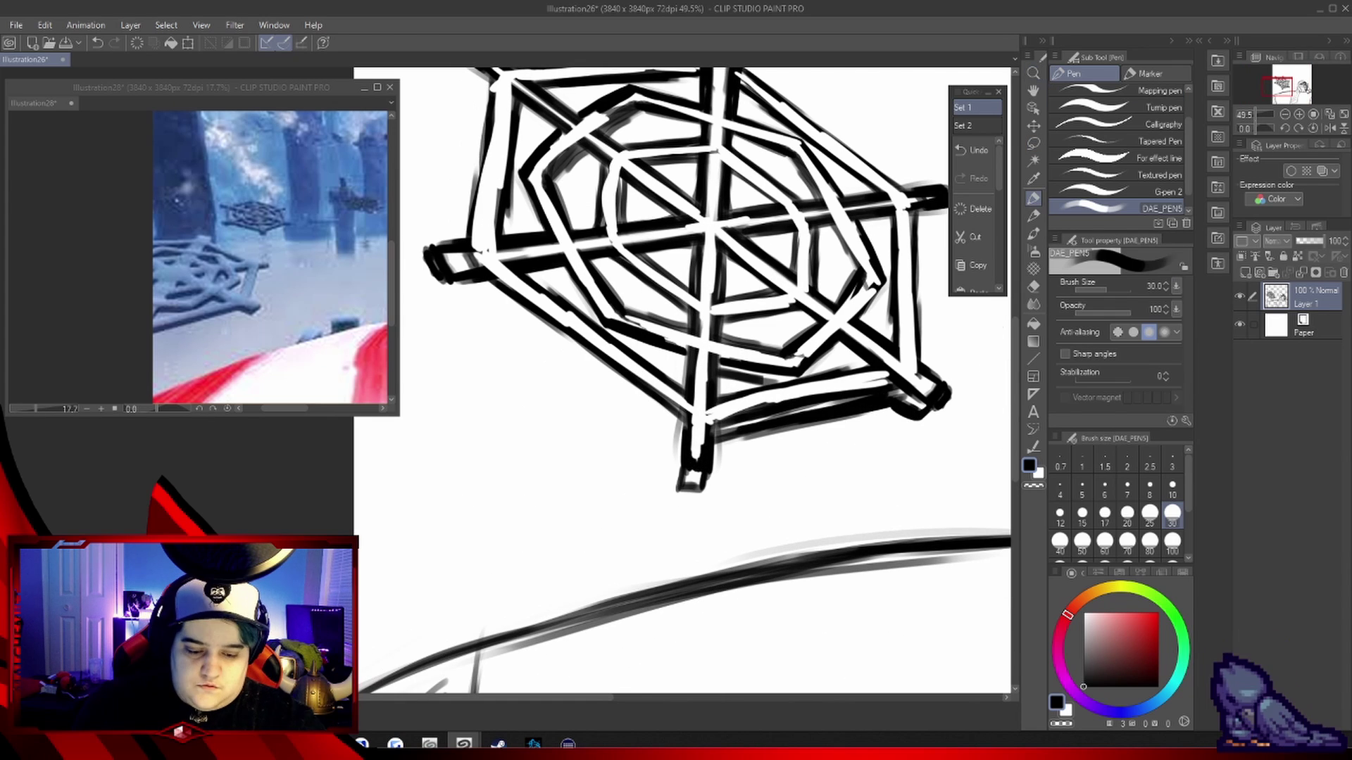
scroll(578, 304, "up", 3)
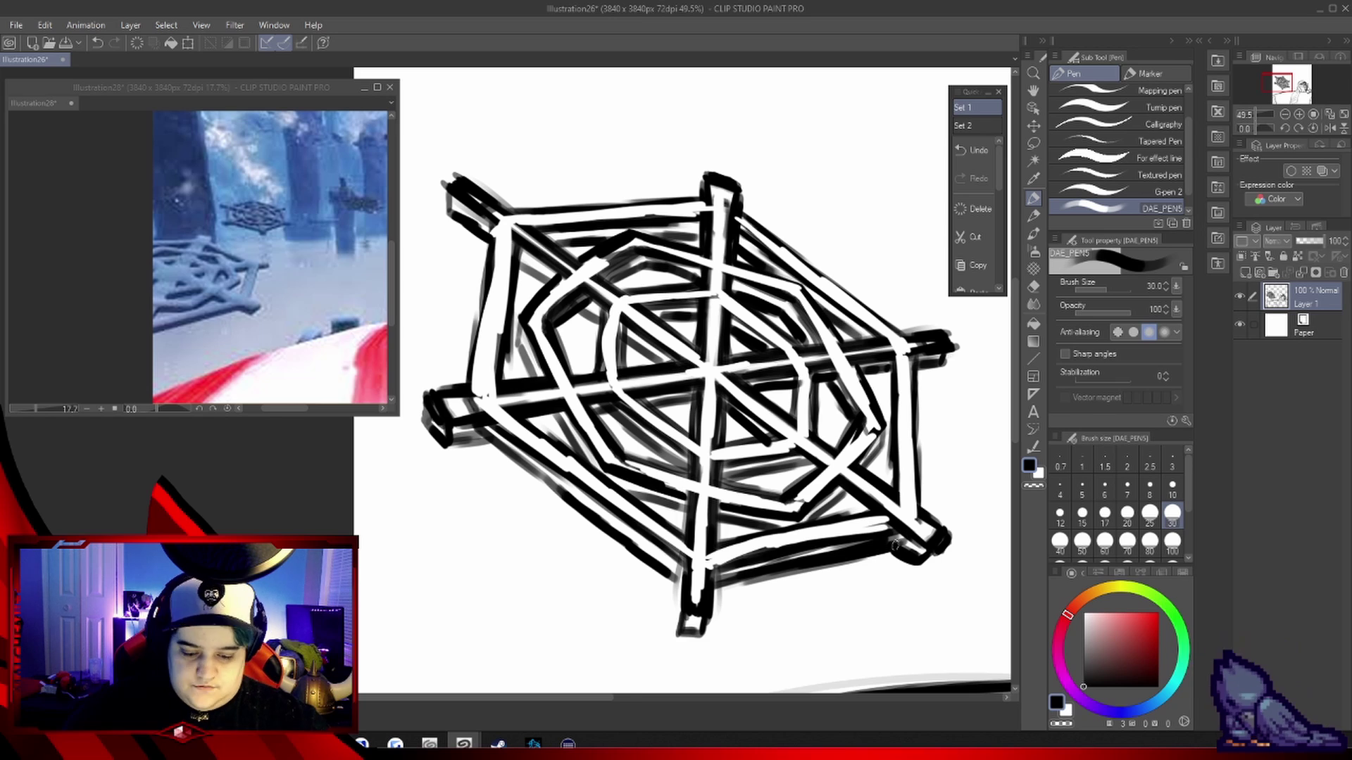
scroll(525, 334, "down", 5)
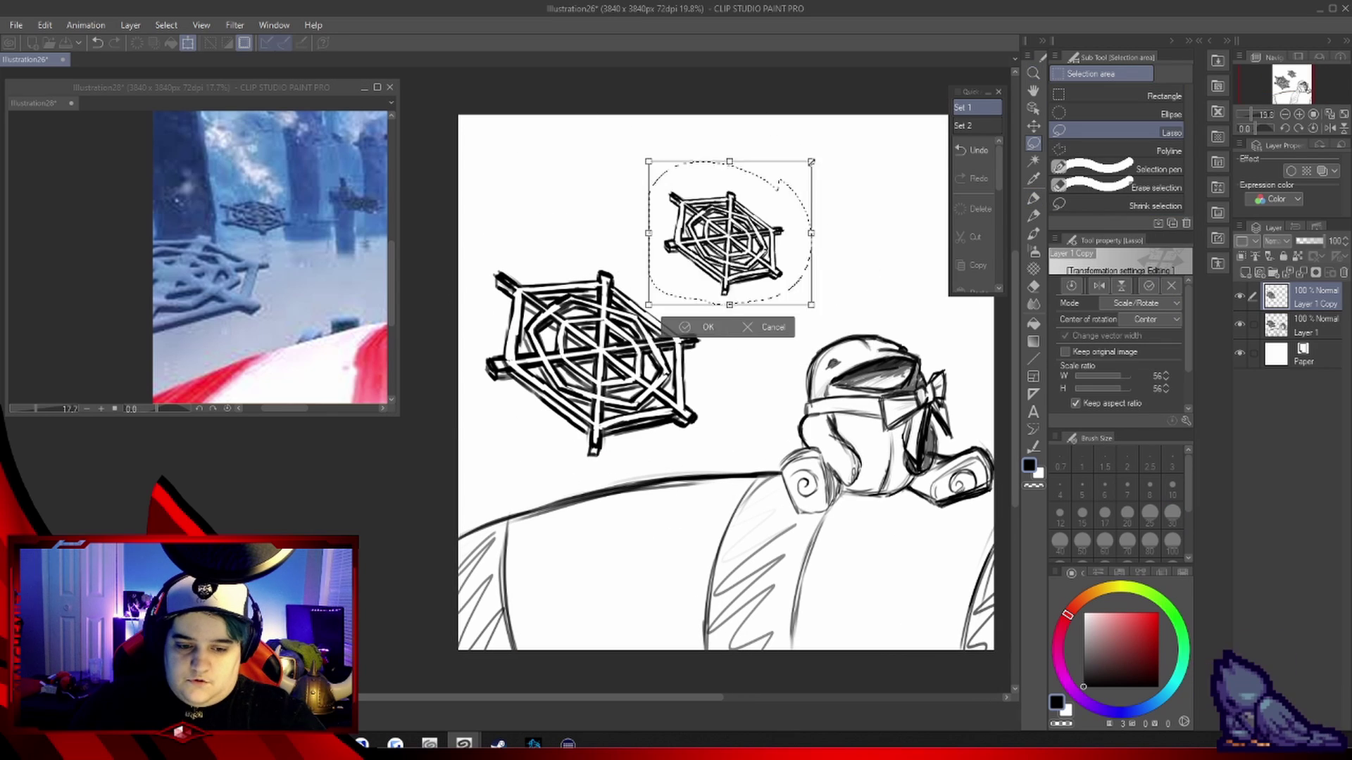
Arrange two reduced copies of the web in the background and shift the slightly enlarged large web past the left canvas edge
mouse_move(780, 290)
left_mouse_down()
mouse_move(766, 307)
mouse_move(854, 232)
left_mouse_up()
key("Return")
left_click_drag(486, 239, 479, 394)
key("ctrl+t")
left_click_drag(592, 359, 543, 384)
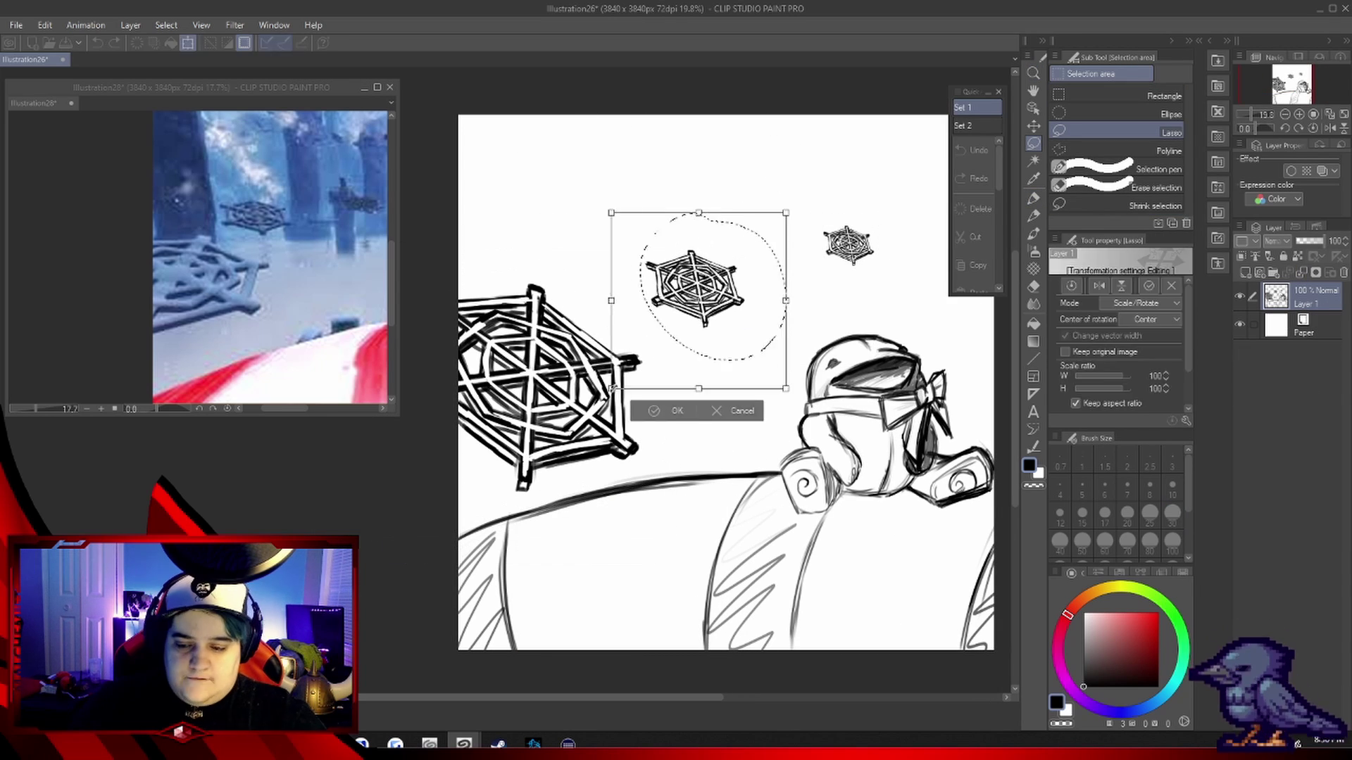
left_click_drag(785, 213, 693, 232)
key("Return")
Sketch background tree trunks as vertical lines, a faint horizon, a dark trunk with planks and small blocks along the mound
key("p")
mouse_move(648, 697)
left_mouse_down()
mouse_move(626, 699)
mouse_move(676, 696)
left_mouse_up()
left_click_drag(518, 118, 521, 352)
left_click_drag(656, 118, 655, 359)
left_click_drag(736, 117, 735, 331)
mouse_move(823, 118)
left_mouse_down()
mouse_move(822, 352)
mouse_move(811, 331)
left_mouse_up()
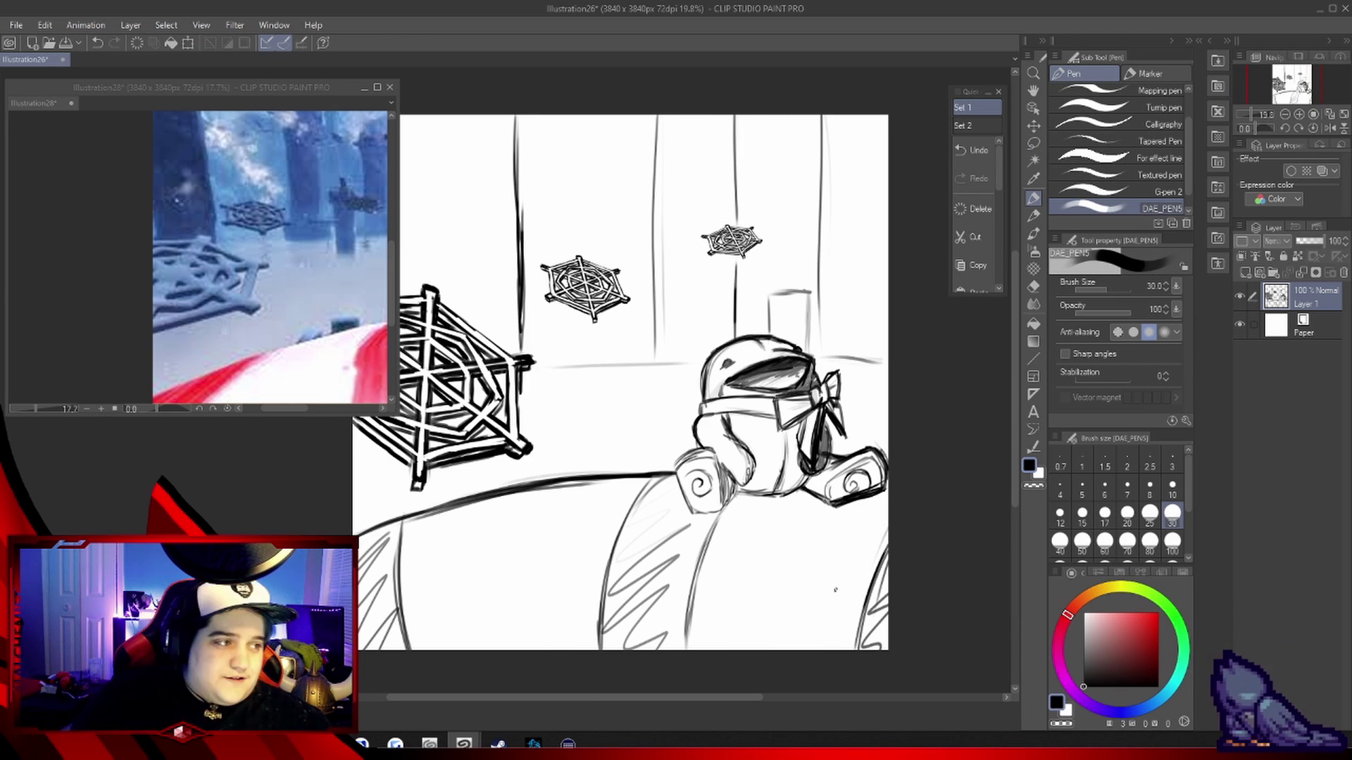
left_click_drag(617, 469, 573, 474)
left_click_drag(800, 117, 797, 347)
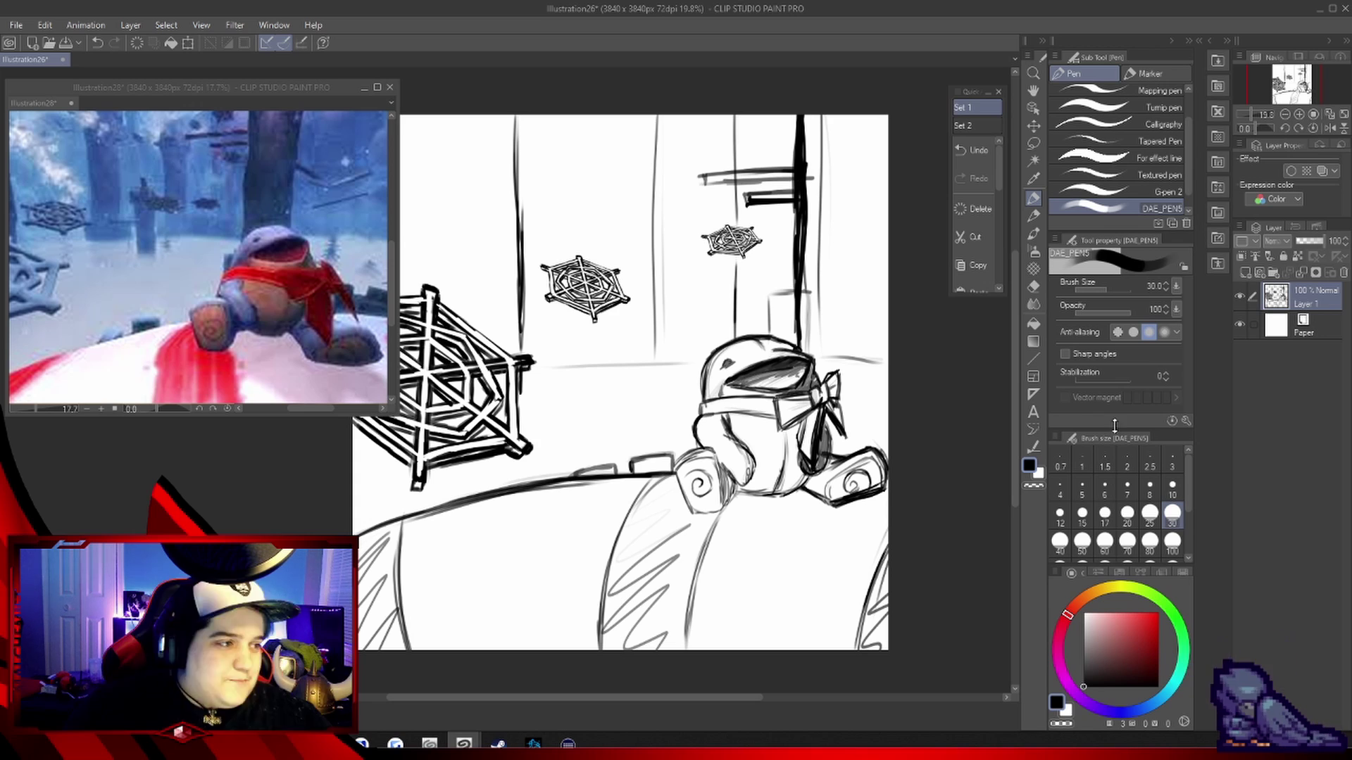
Switch to the browser to view the coloring contest line drawing on Twitter and return to Clip Studio Paint
key("alt+Tab")
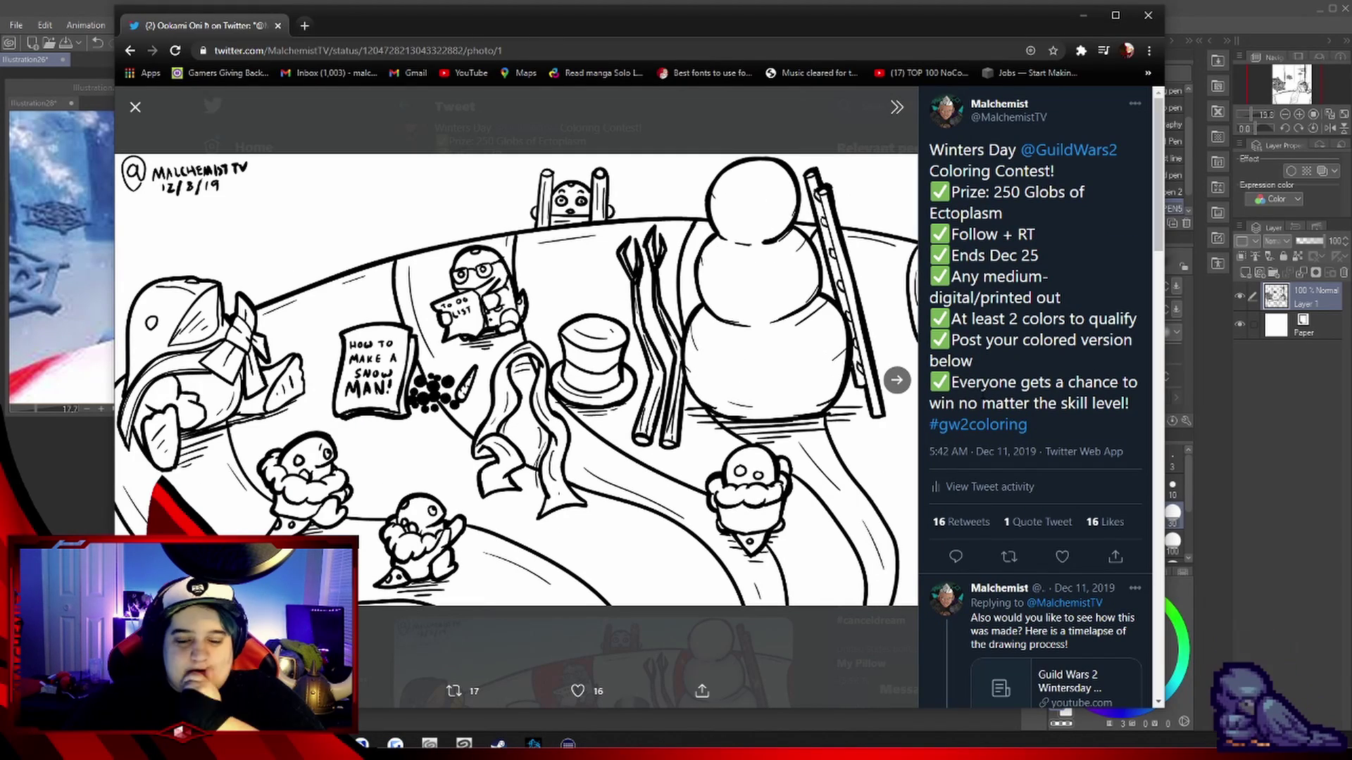
key("alt+Tab")
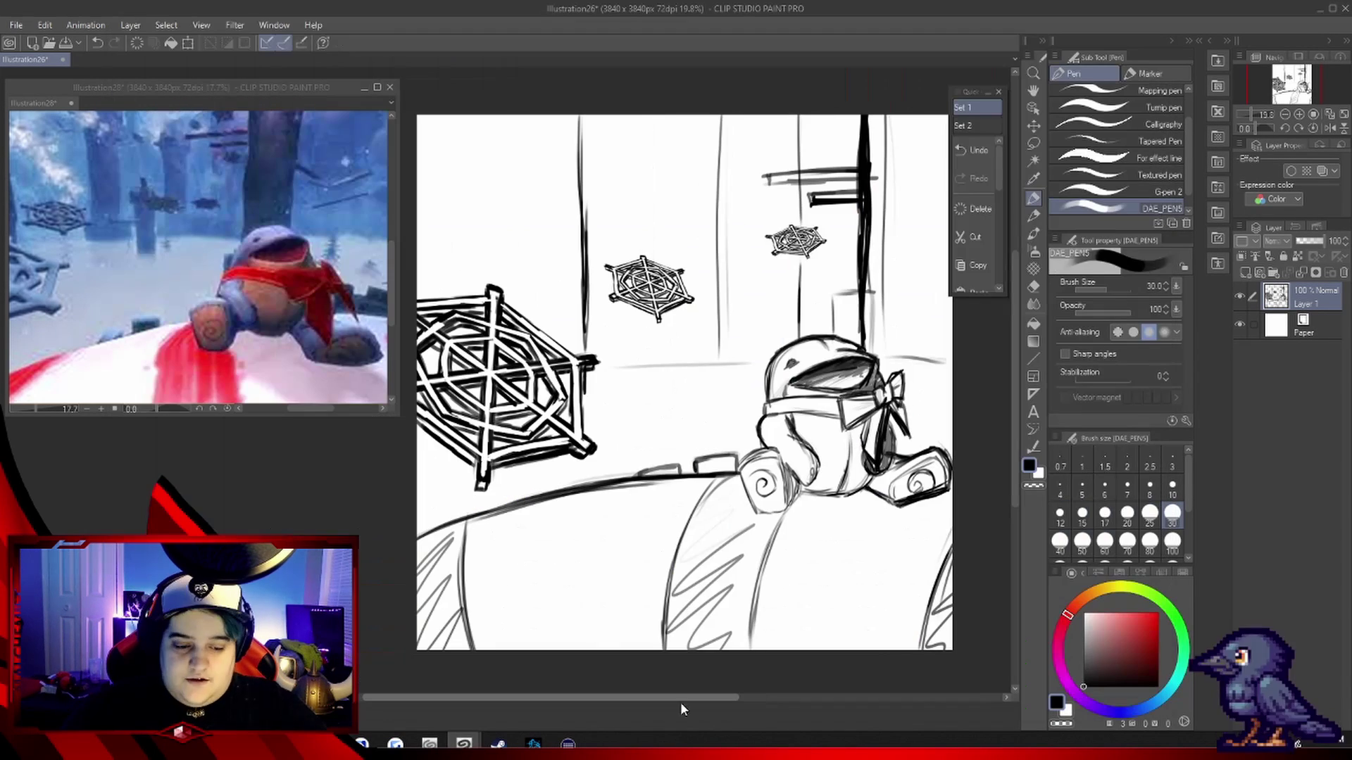
Add a new layer and rough in a large oval figure, direction marks and a small face peeking over the mound
key("ctrl+shift+n")
left_click_drag(704, 169, 644, 451)
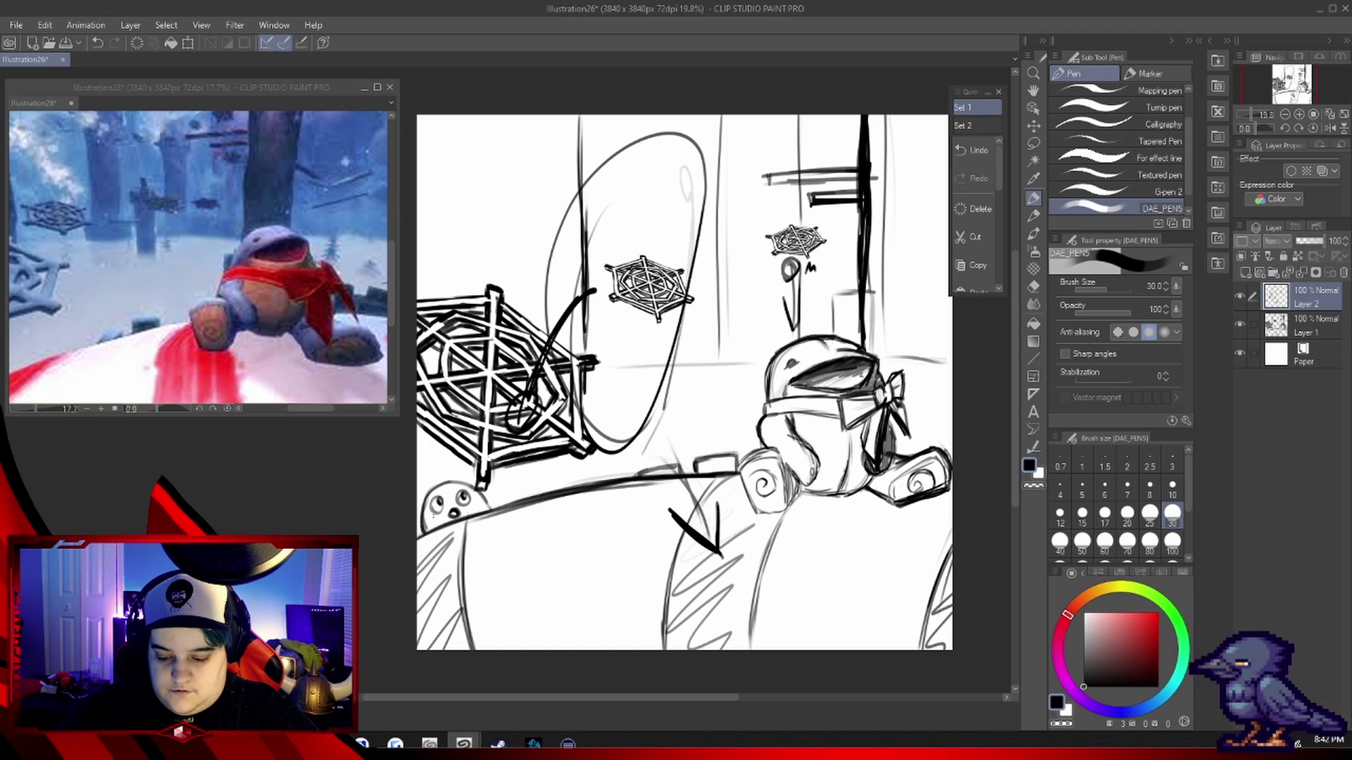
Sketch a foreground figure in the canvas's lower-left corner on Layer 1 and lower that layer's opacity to 28%
left_click(1306, 325)
left_click_drag(420, 591, 504, 648)
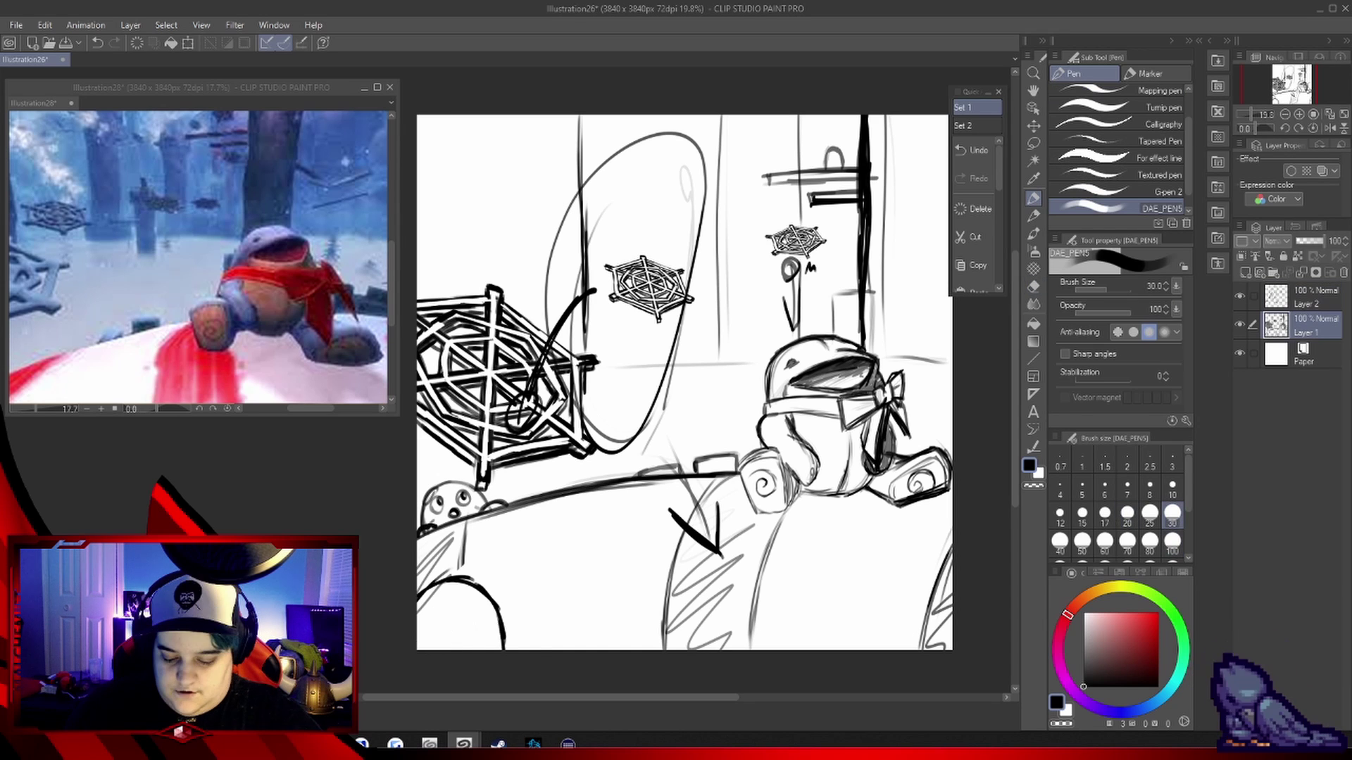
left_click_drag(1324, 240, 1303, 241)
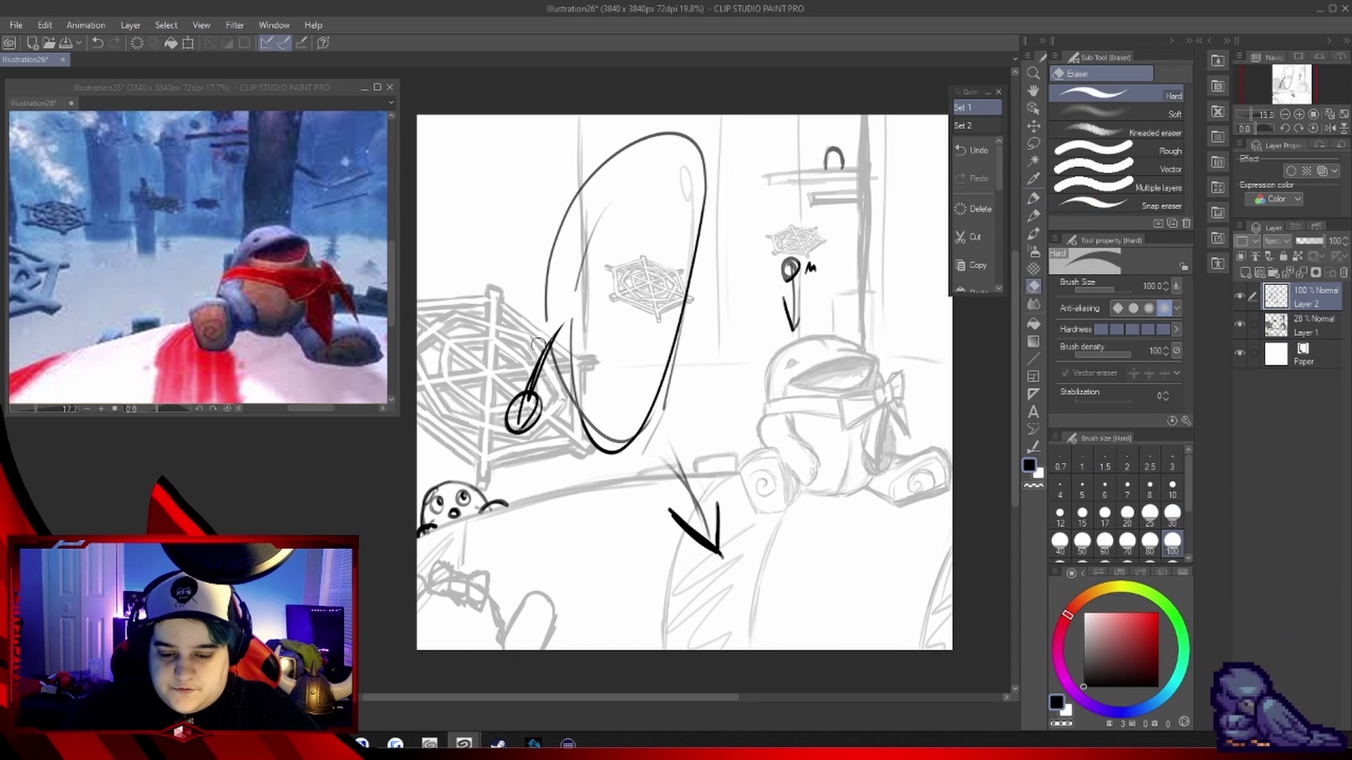
Erase the large rough oval on Layer 2 and sketch a leaping figure with head, scarf, raised arm, torso and legs
left_click(1306, 297)
left_click_drag(570, 250, 598, 314)
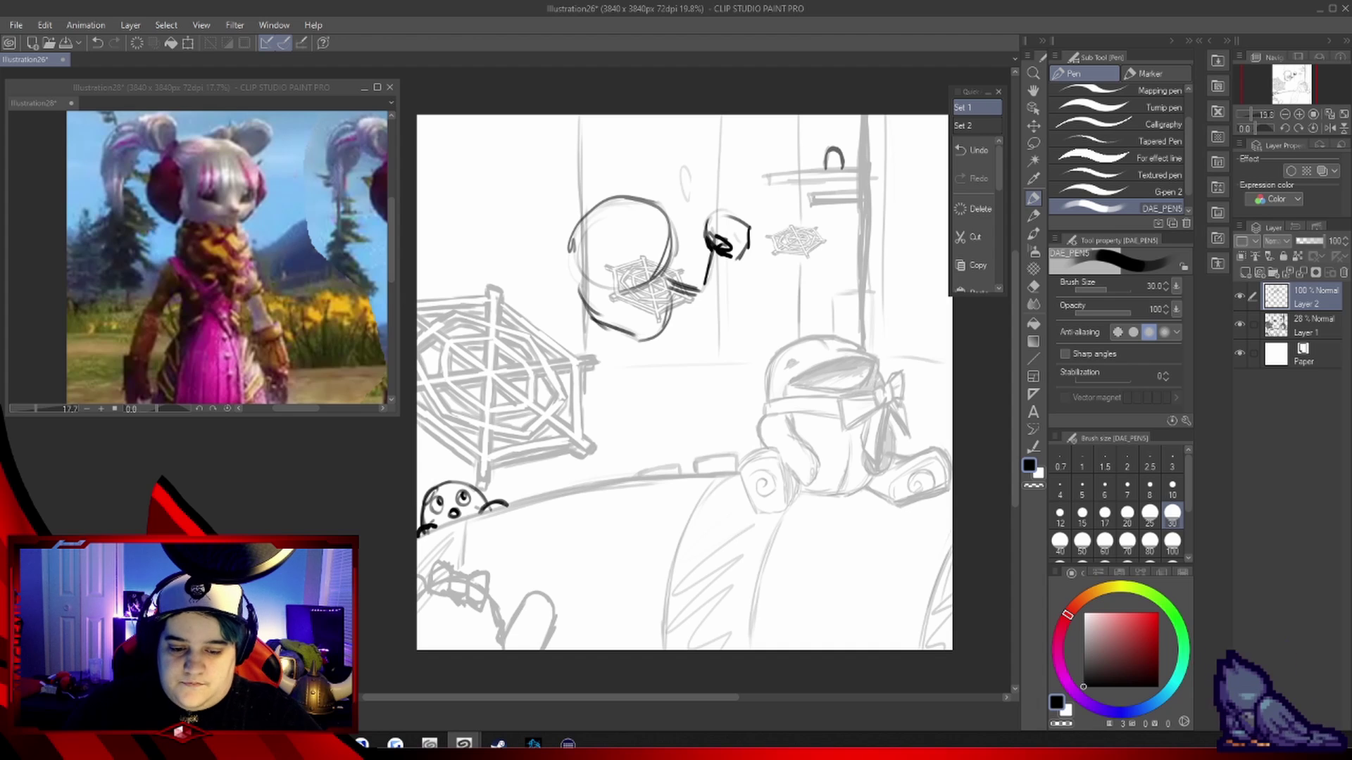
left_click_drag(668, 359, 732, 395)
left_click_drag(585, 380, 662, 349)
mouse_move(578, 285)
left_mouse_down()
mouse_move(518, 344)
mouse_move(511, 380)
mouse_move(669, 348)
mouse_move(654, 278)
left_mouse_up()
Add the leaping figure's earmuff, rounded ears, hair bun, forehead line and flowing ponytail
left_click_drag(578, 219, 563, 268)
mouse_move(595, 211)
left_mouse_down()
mouse_move(680, 253)
mouse_move(585, 191)
left_mouse_up()
left_click_drag(592, 211, 662, 211)
left_click_drag(556, 179, 461, 240)
left_click_drag(641, 194, 669, 208)
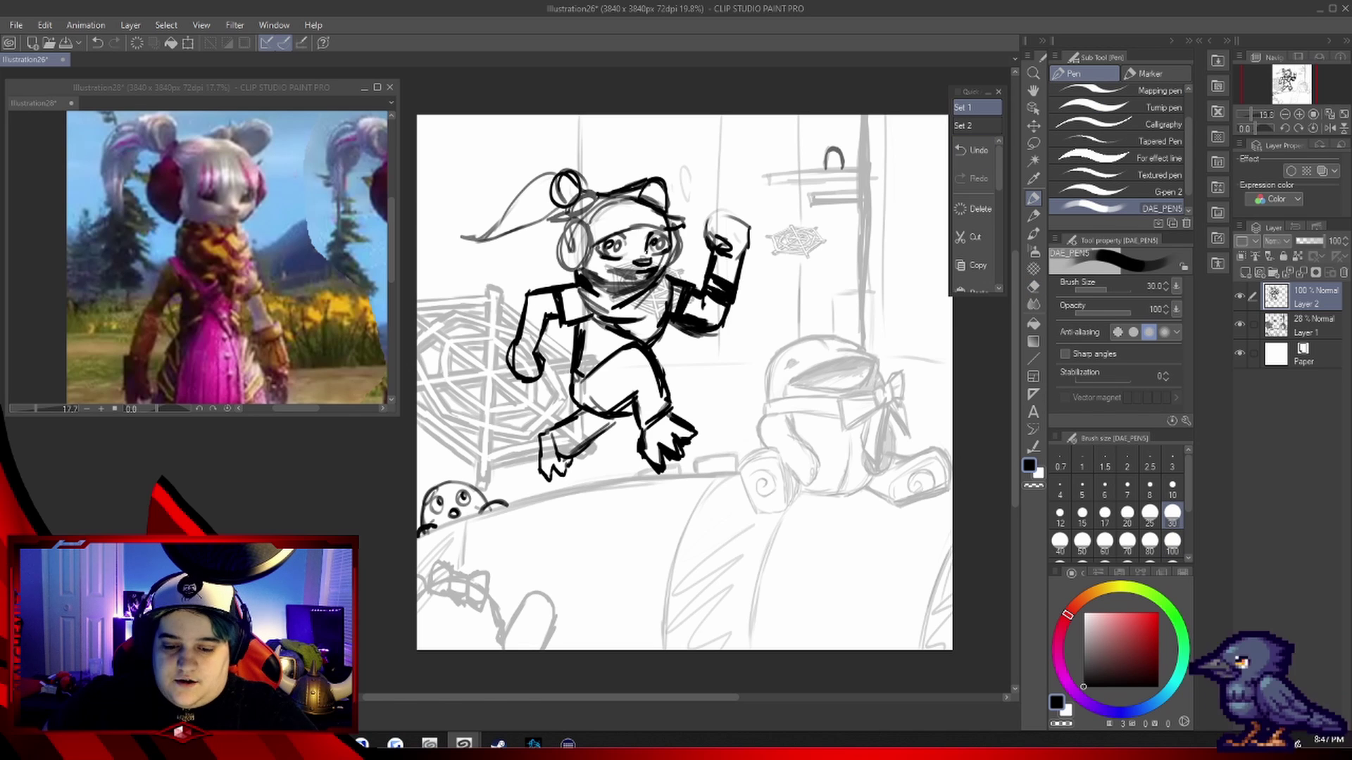
left_click_drag(458, 232, 465, 225)
Scale the leaping figure down slightly and reposition it in front of the large web
key("ctrl+t")
left_click_drag(753, 485, 693, 444)
key("Return")
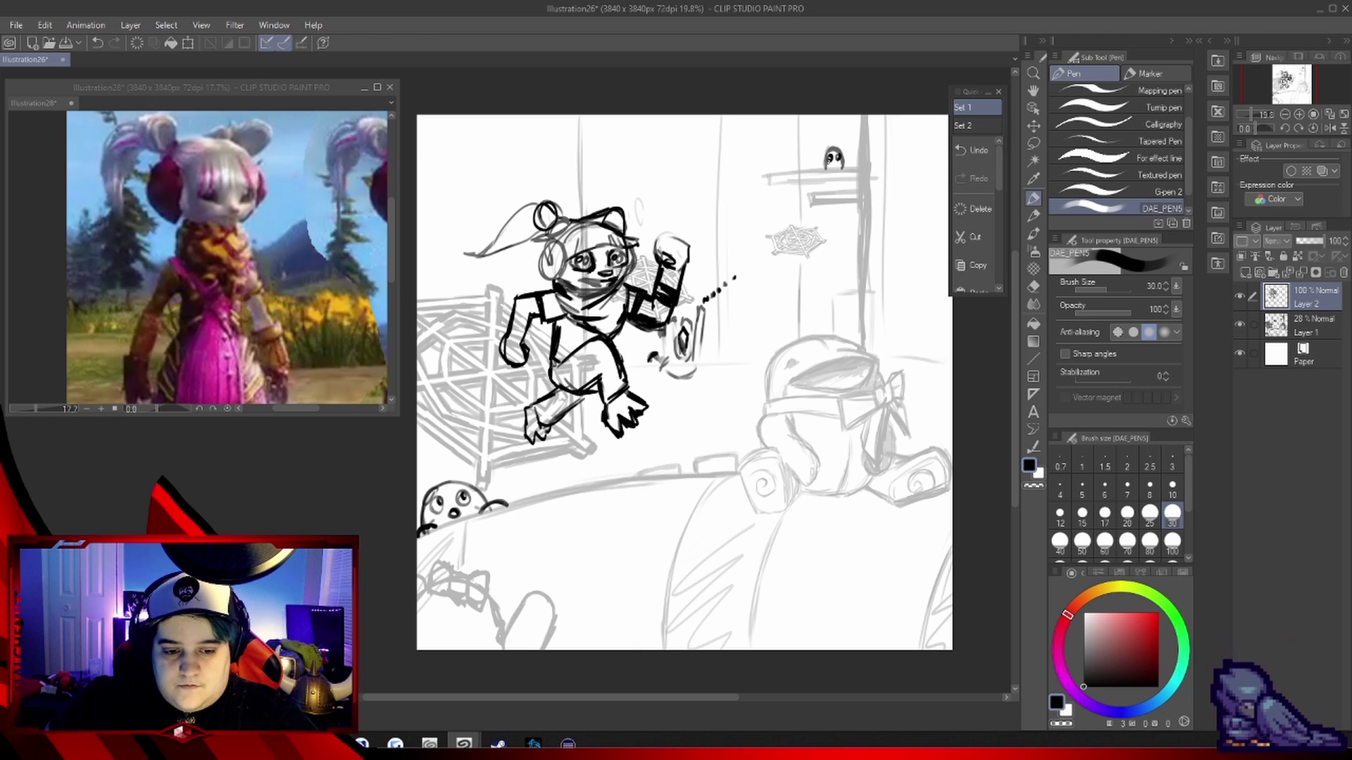
Add raised arms on both sides of the tiny figure on the upper plank
left_click_drag(825, 151, 819, 163)
left_click_drag(842, 151, 850, 163)
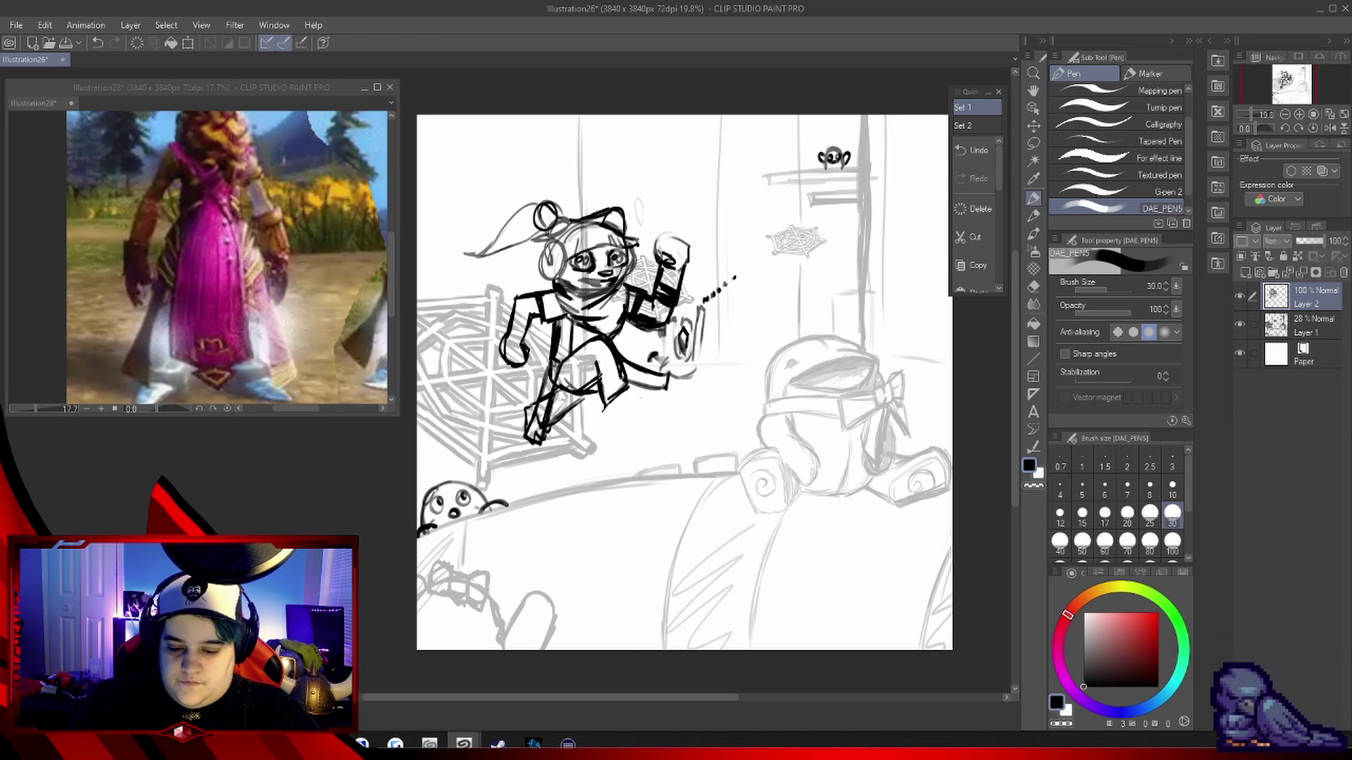
Set the pen's brush size to 20 and try a round, open eye on the leaping figure's face
scroll(599, 201, "up", 3)
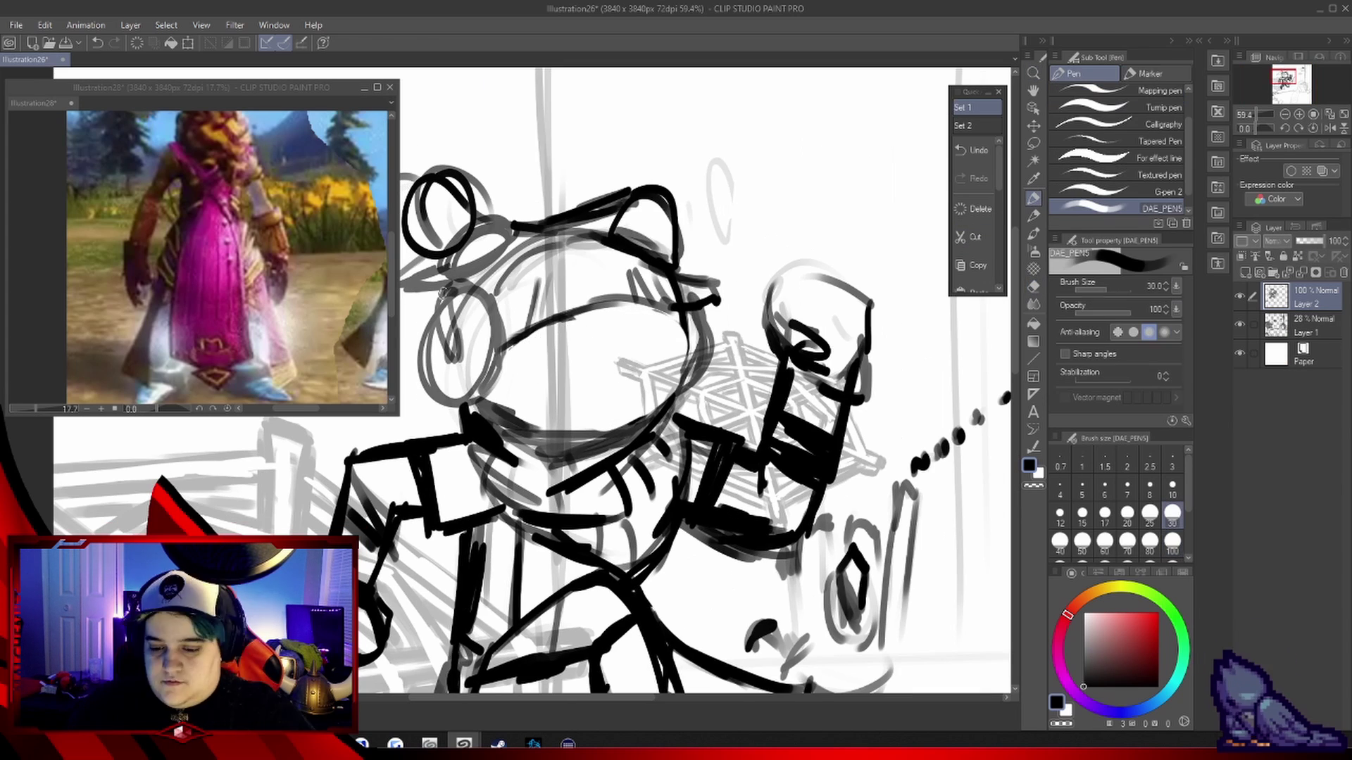
scroll(1016, 348, "down", 1)
key("bracketleft")
left_click_drag(509, 365, 559, 386)
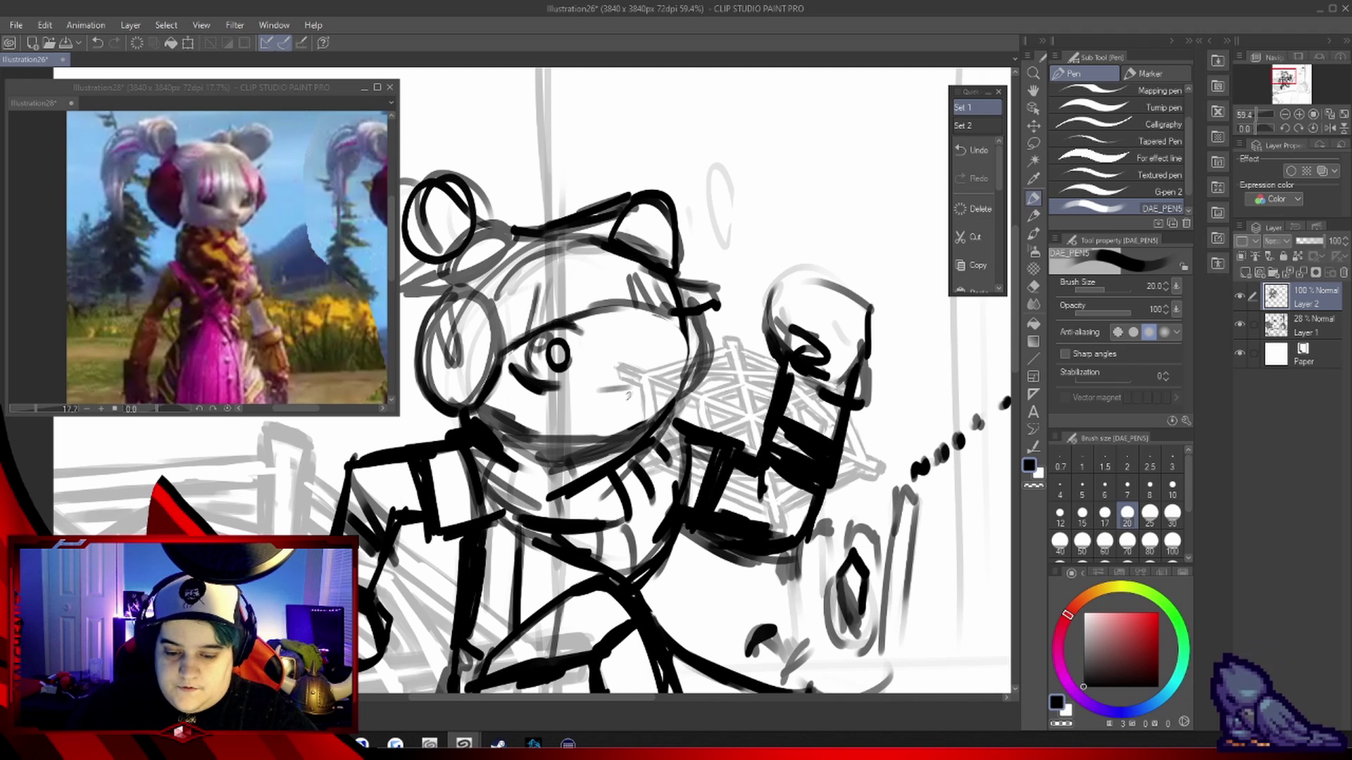
left_click(978, 150)
left_click_drag(546, 332, 556, 383)
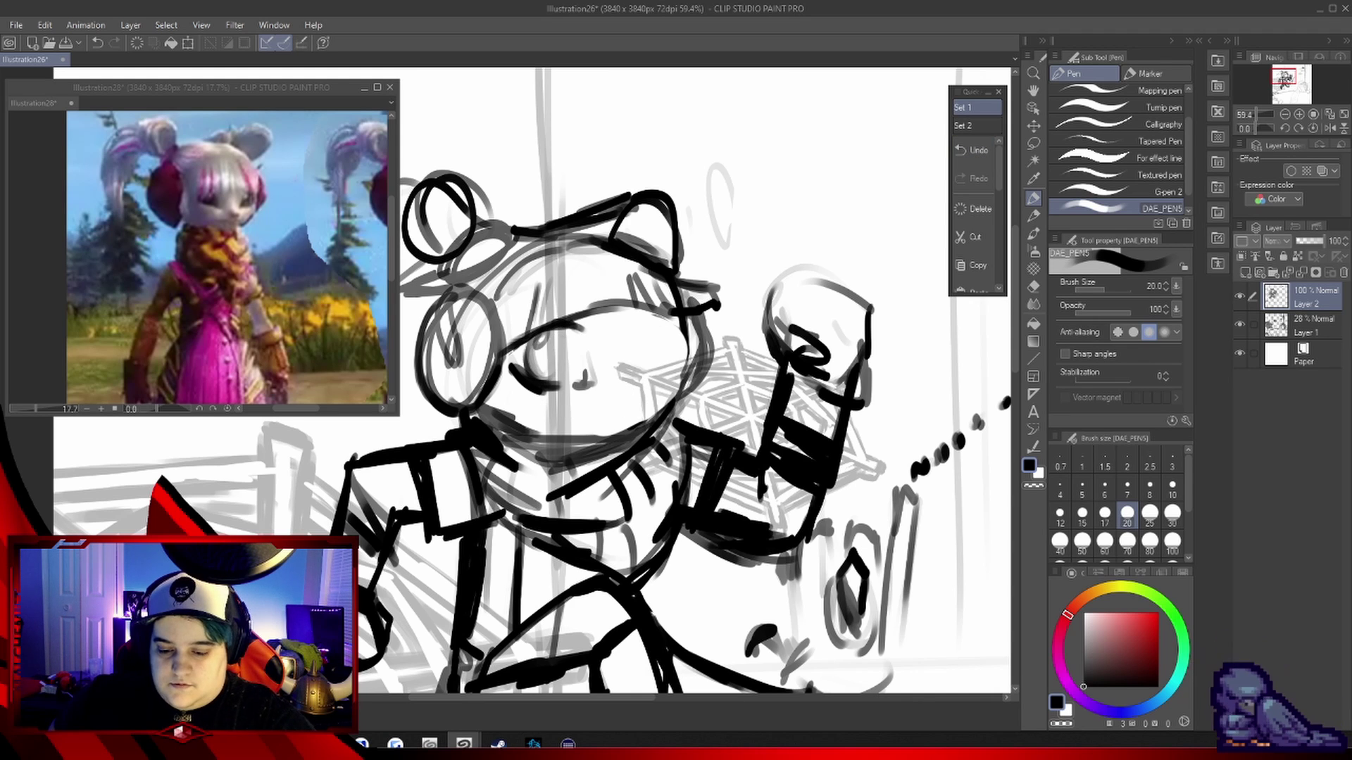
Draw closed smiling eyes, a small nose and a wide toothy grin on the leaping figure's face
left_click_drag(549, 322, 676, 276)
key("ctrl+z")
left_click_drag(614, 431, 567, 437)
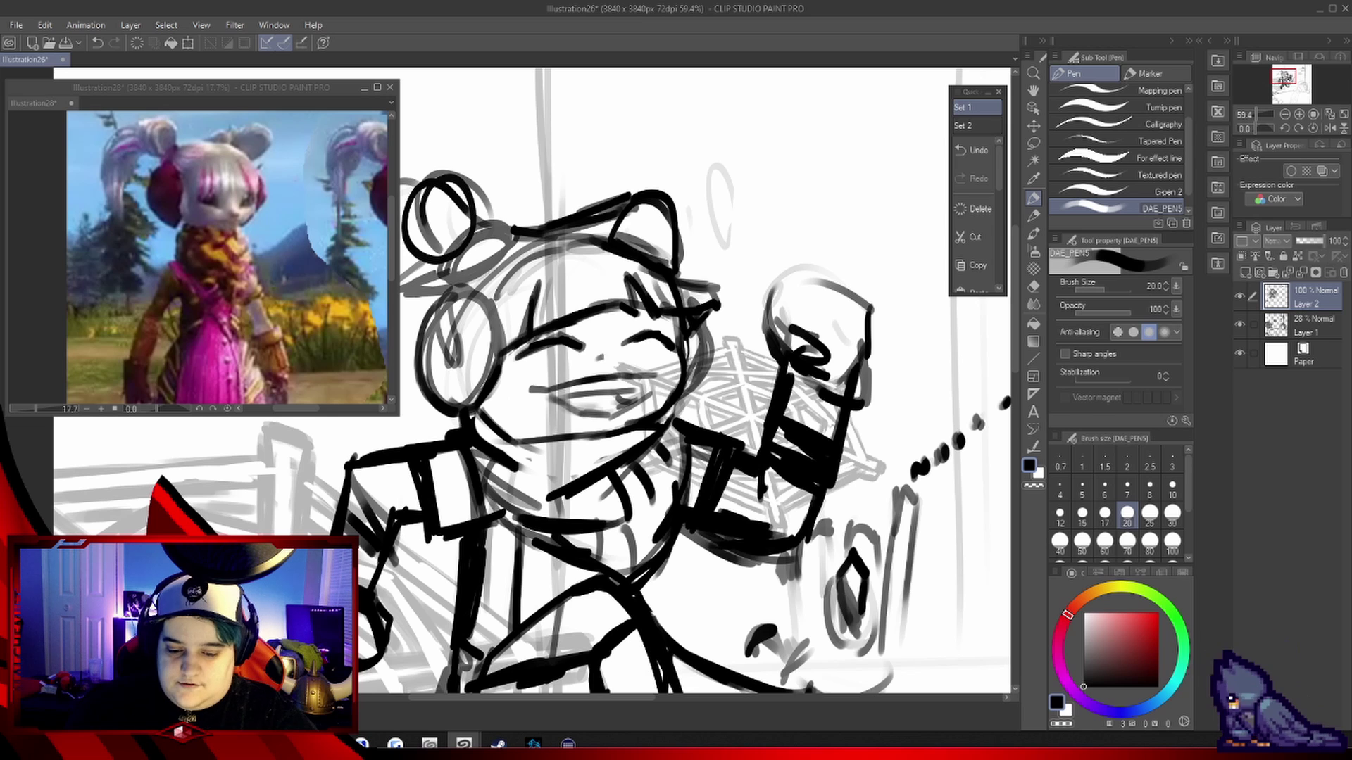
key("ctrl+z")
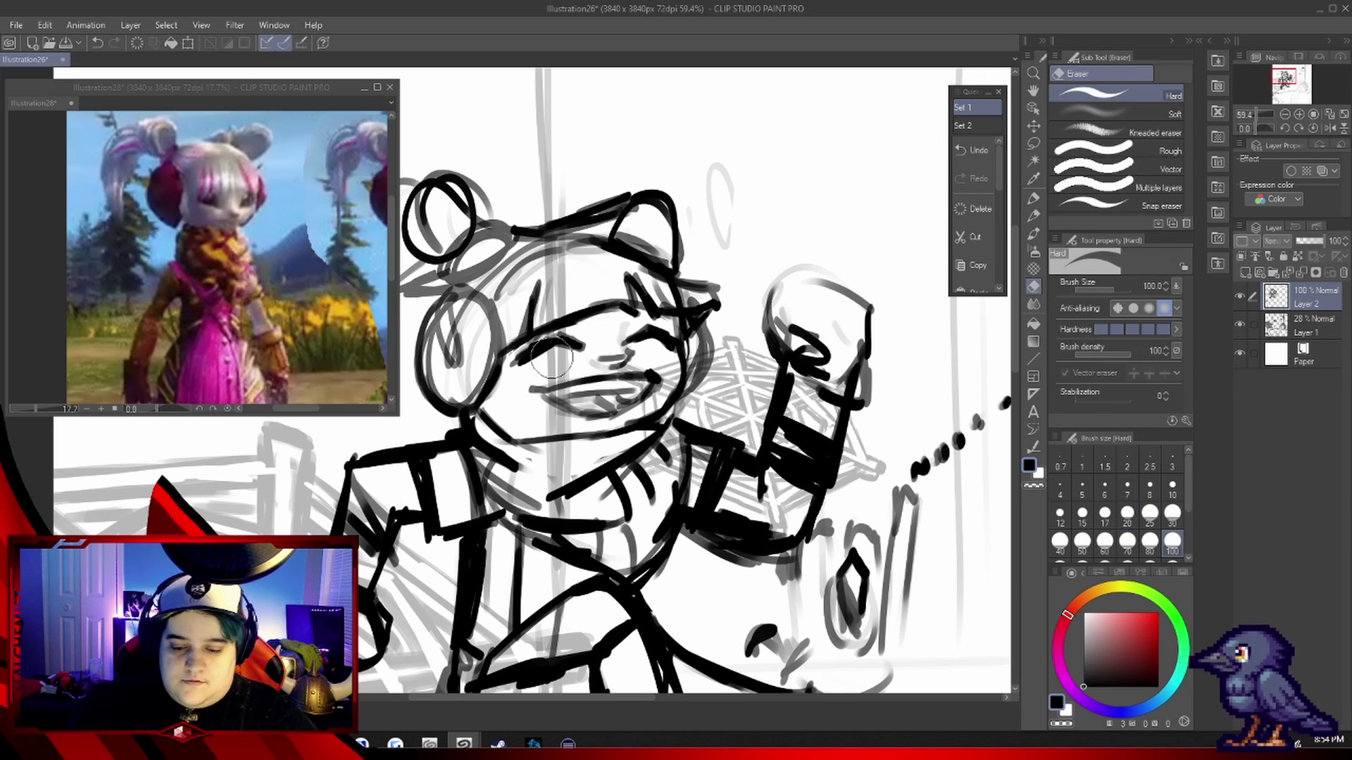
Define the fingers of the raised fist and lower Layer 2's opacity to 23%
scroll(1014, 378, "down", 5)
scroll(1006, 402, "down", 5)
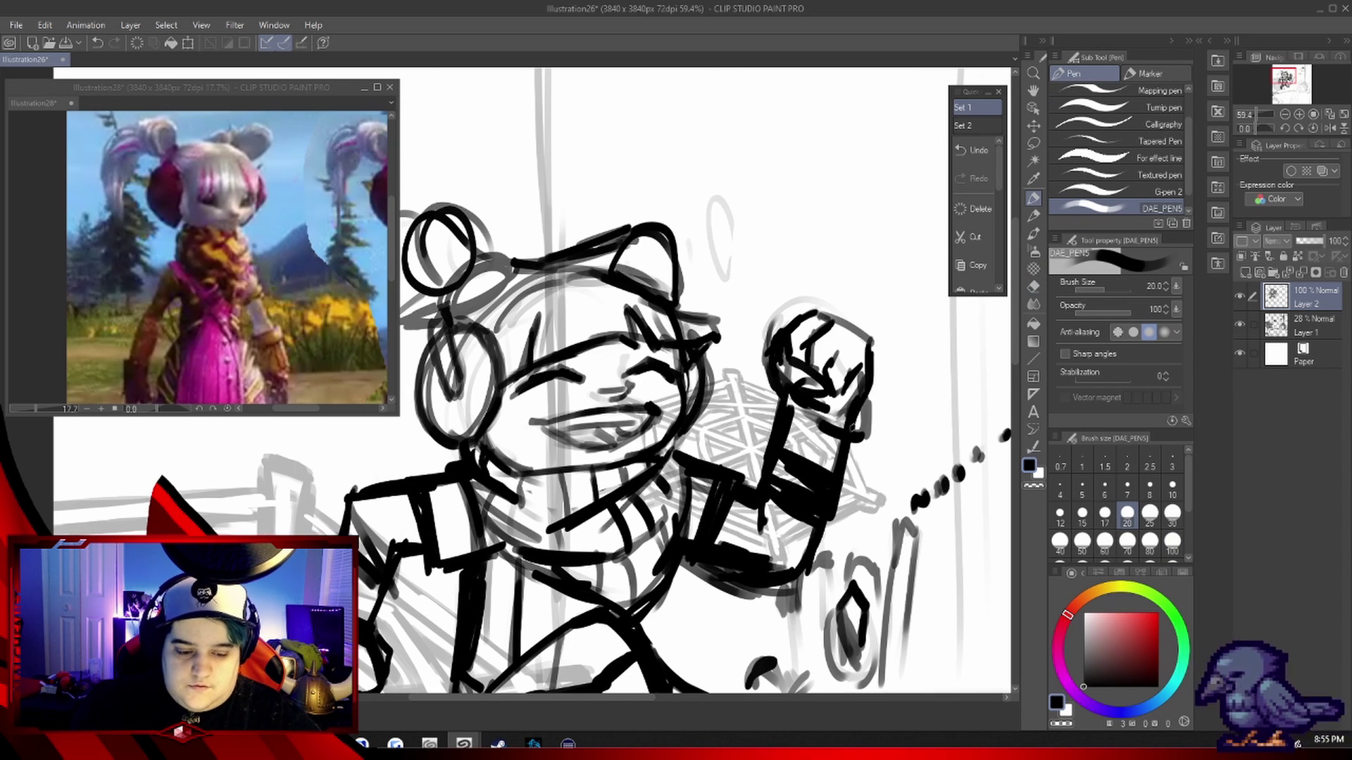
scroll(1007, 402, "up", 1)
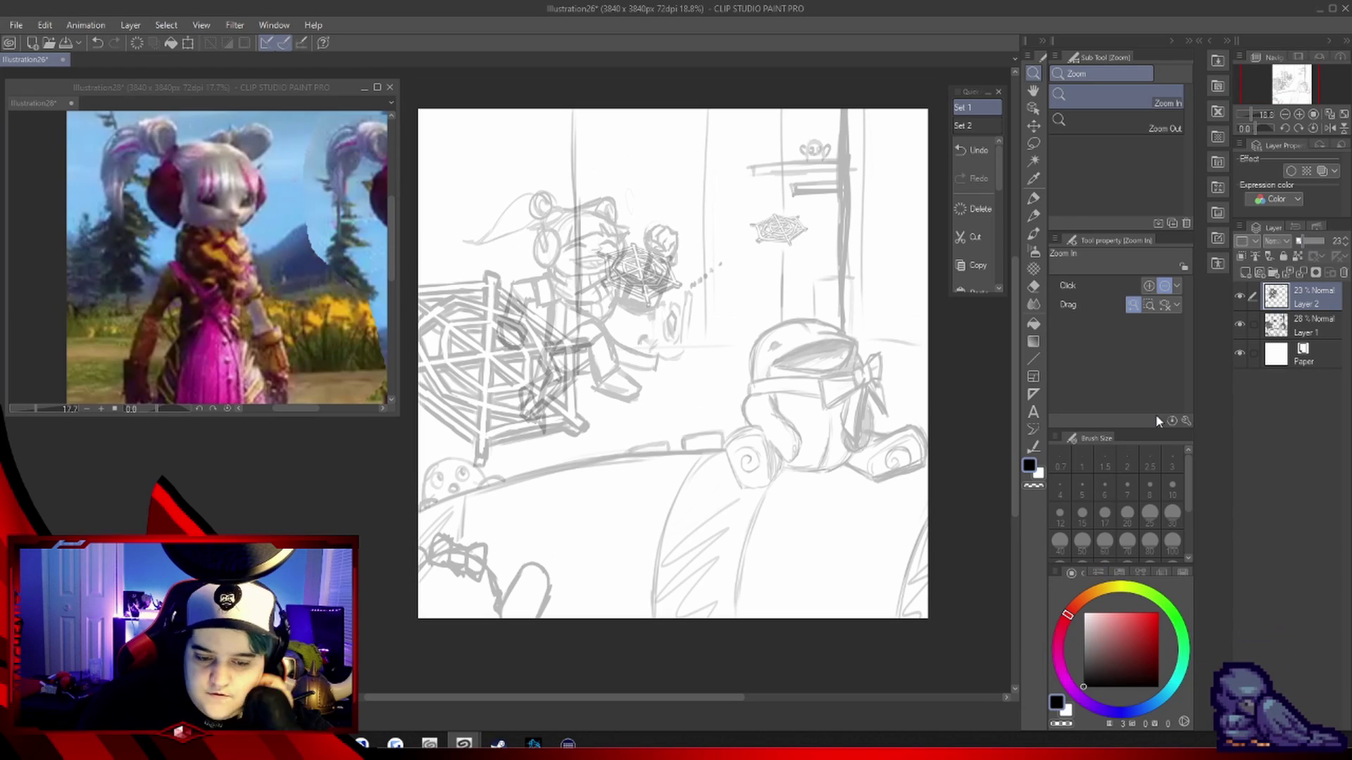
Add new layers, one directly above Layer 1, and ink the scarf-wearing creature's eye and open beak with the G-pen at size 15
key("ctrl+shift+n")
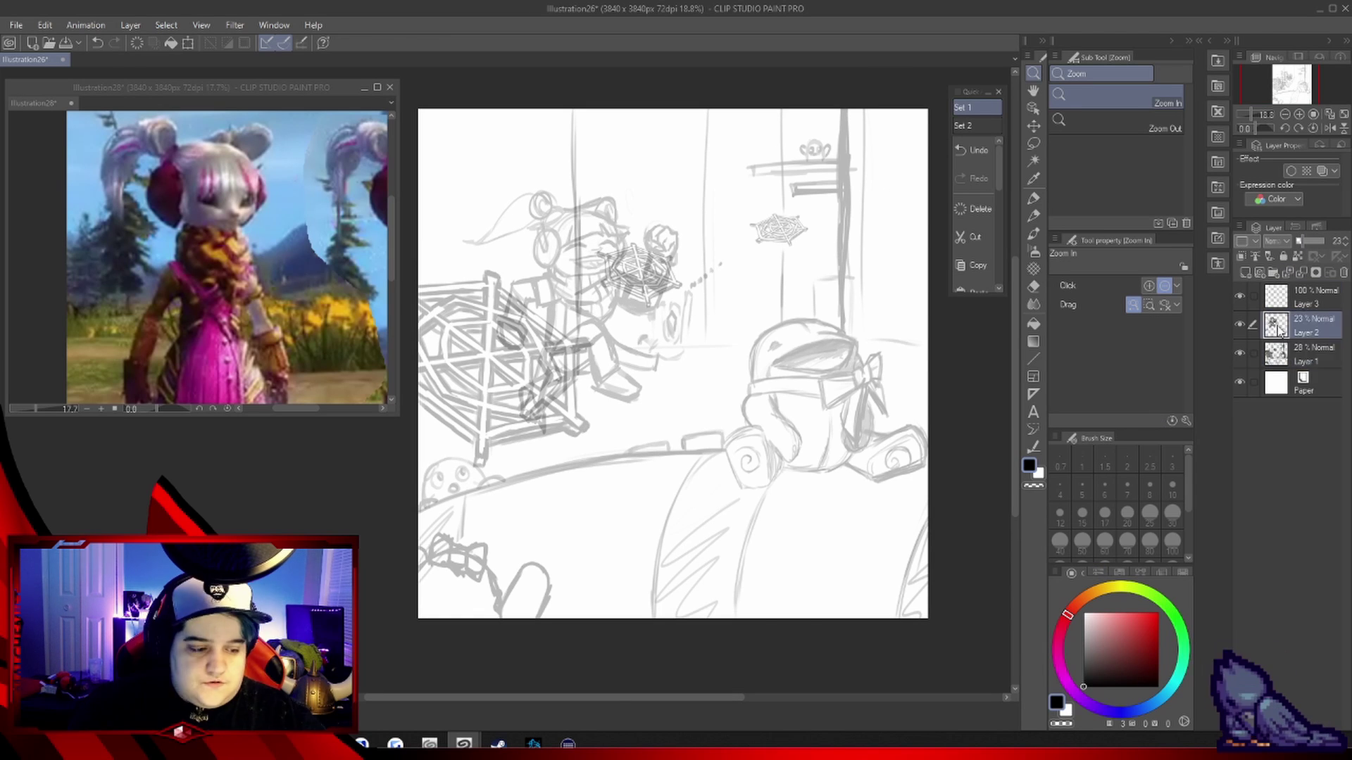
scroll(831, 394, "up", 5)
key("p")
key("ctrl+shift+n")
left_click_drag(838, 558, 960, 513)
key("ctrl+z")
left_click_drag(828, 212, 651, 278)
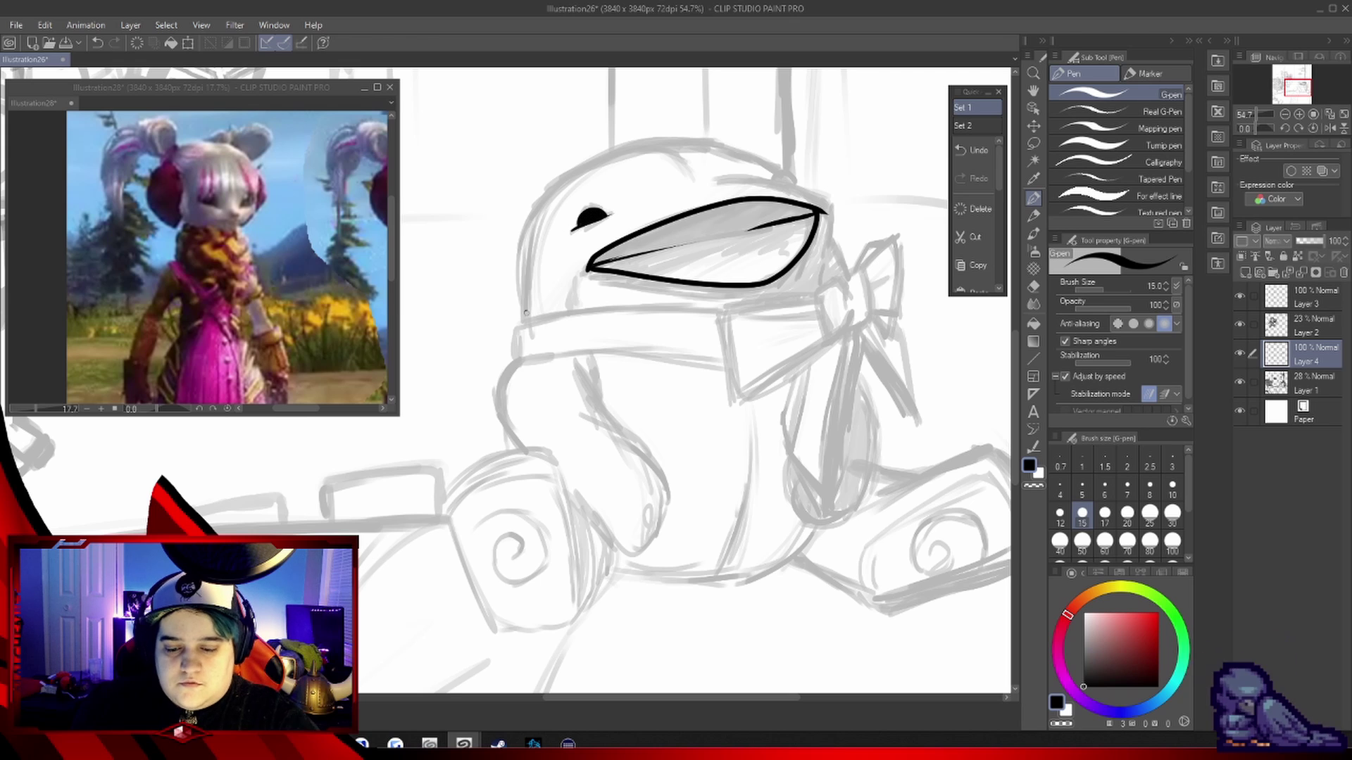
Ink the creature's rounded head and beak edge, and fill the upper part of the open mouth with black
left_click_drag(524, 323, 794, 184)
left_click_drag(725, 180, 849, 274)
mouse_move(602, 278)
left_mouse_down()
mouse_move(820, 212)
mouse_move(739, 215)
left_mouse_up()
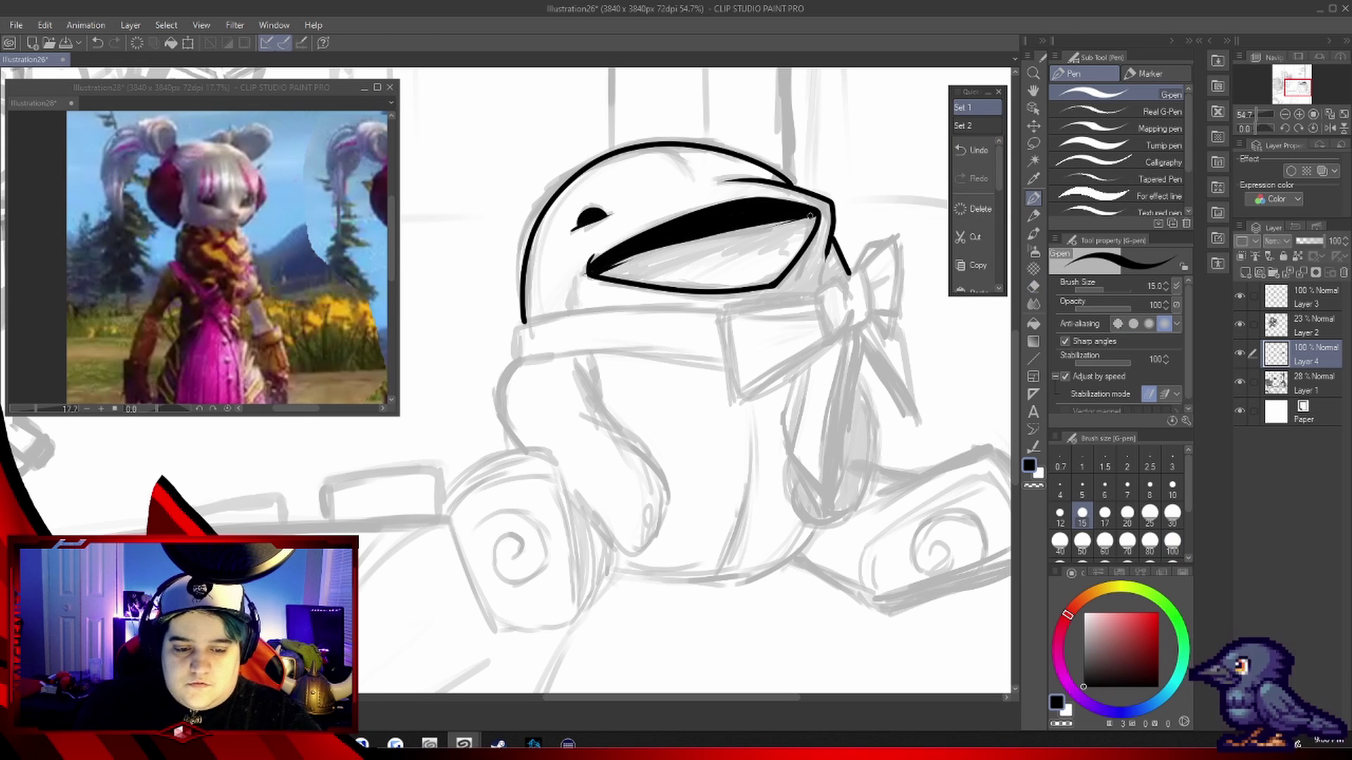
Ink the creature's bow knot, loops, hanging scarf tails and neck band, together with its near shoulder outline
left_click_drag(817, 294, 857, 276)
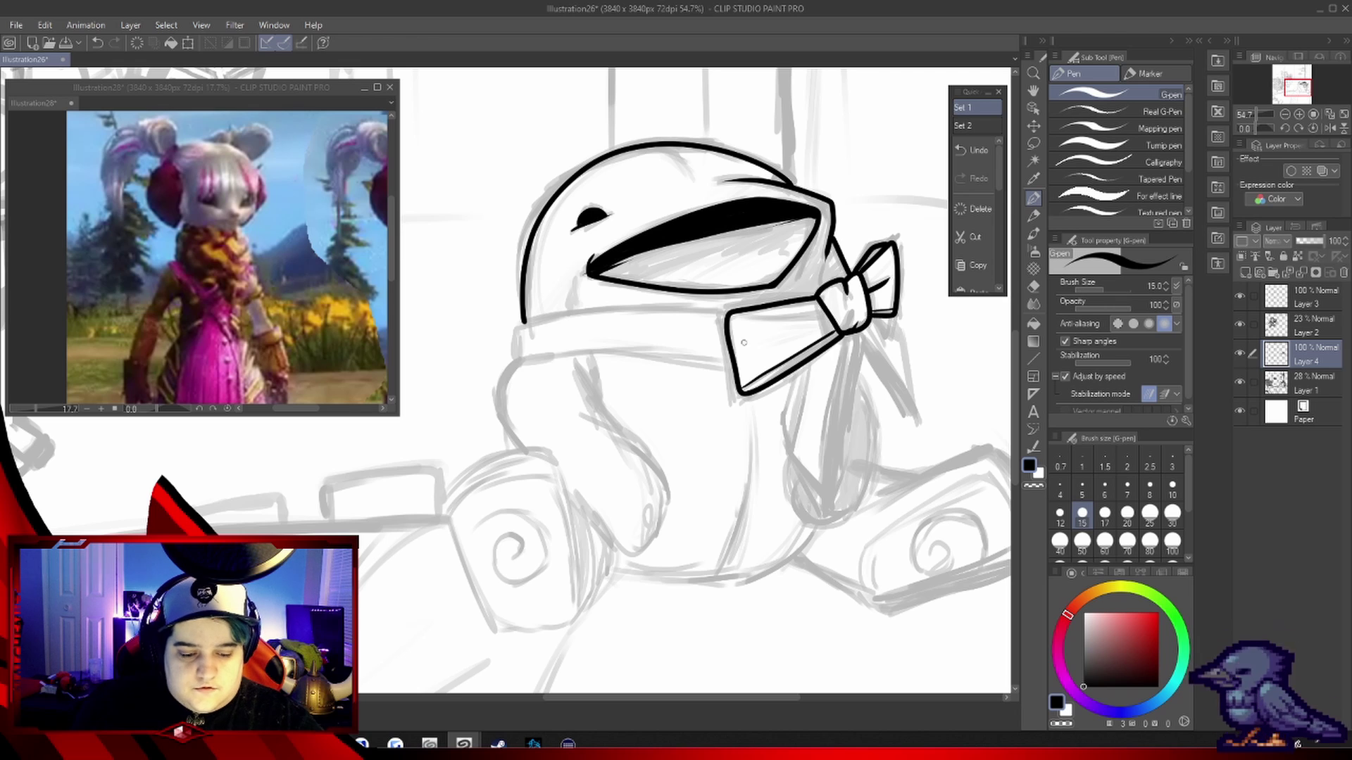
left_click_drag(735, 318, 824, 310)
left_click_drag(810, 338, 832, 448)
left_click_drag(889, 365, 907, 389)
mouse_move(510, 331)
left_mouse_down()
mouse_move(756, 302)
mouse_move(556, 451)
left_mouse_up()
left_click_drag(518, 345, 733, 363)
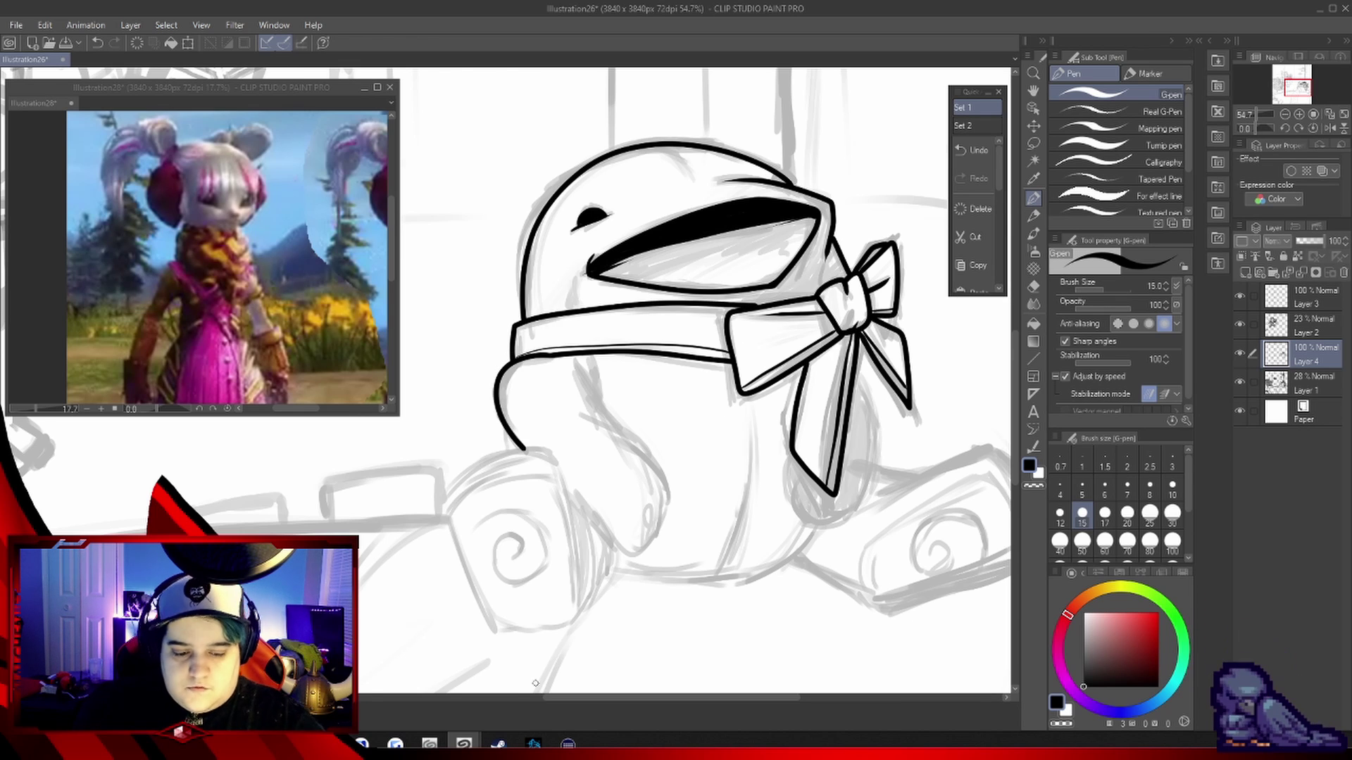
Ink the creature's near arm, belly line, lower body and far arm behind the scarf tail
scroll(634, 352, "down", 1)
left_click_drag(584, 356, 567, 440)
left_click_drag(756, 357, 720, 523)
key("e")
key("p")
left_click_drag(831, 324, 845, 472)
Ink both of the creature's legs and block-shaped feet, with a spiral on each sole
scroll(633, 352, "left", 3)
left_click_drag(740, 394, 877, 443)
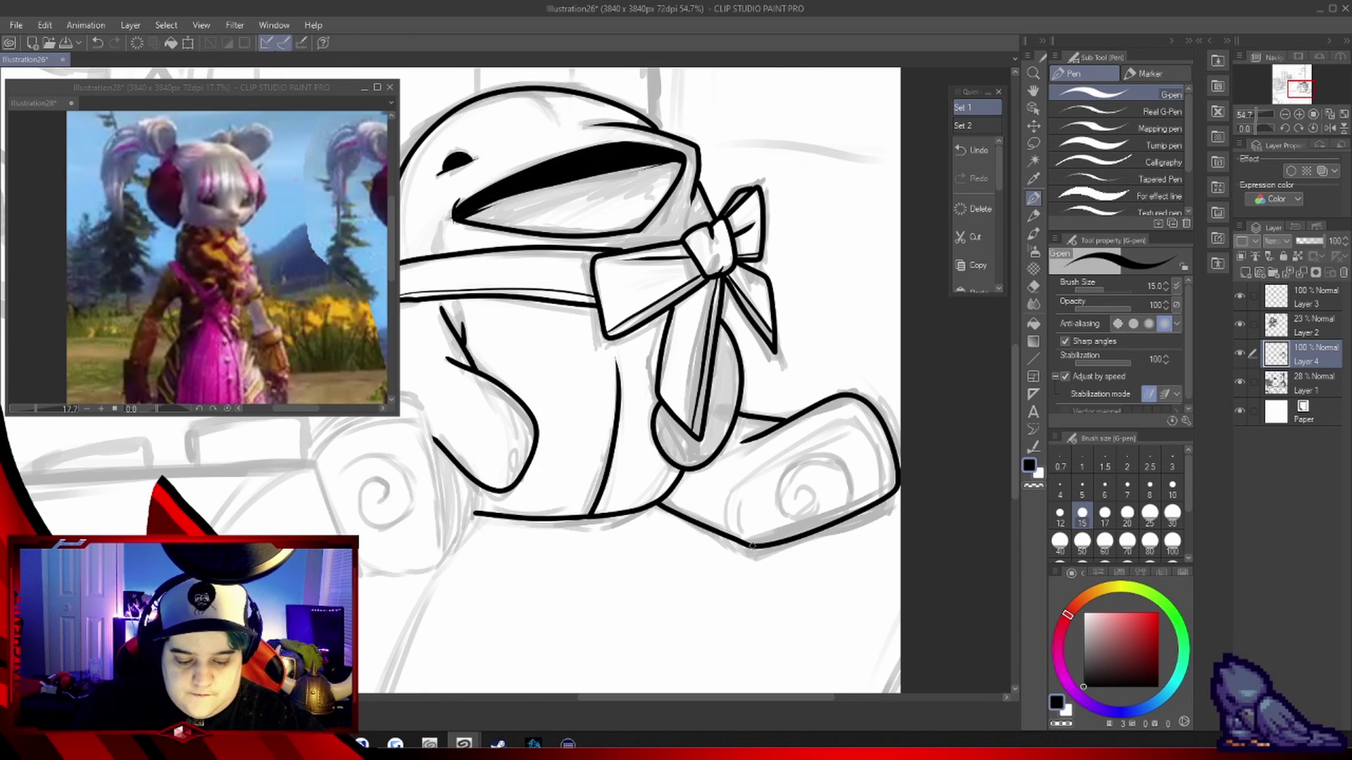
left_click_drag(725, 422, 881, 539)
scroll(633, 352, "left", 3)
mouse_move(736, 522)
left_mouse_down()
mouse_move(597, 452)
mouse_move(732, 560)
left_mouse_up()
scroll(732, 560, "down", 2)
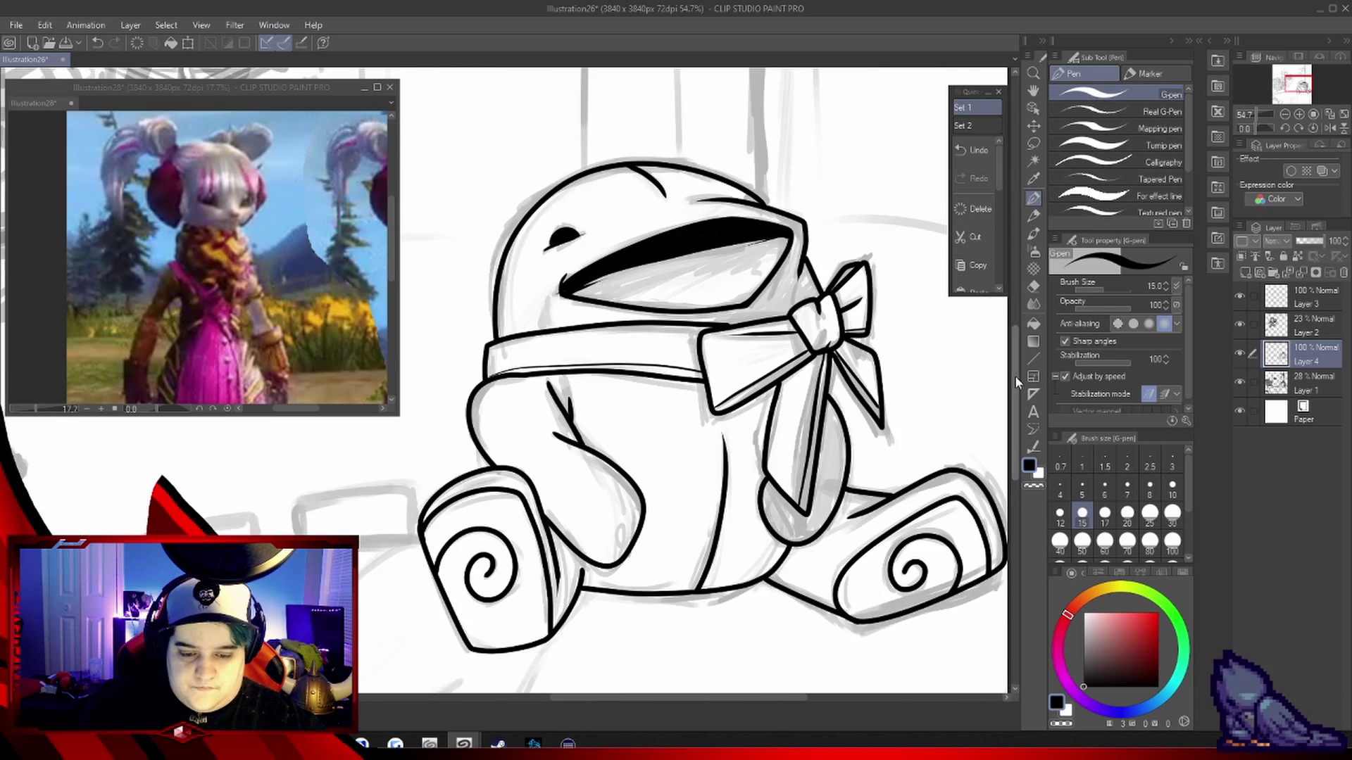
Set the brush size to 20 and thicken the outer outlines of the creature's near foot, back and head
scroll(775, 422, "up", 2)
left_click(1127, 513)
left_click_drag(578, 487, 648, 658)
mouse_move(567, 482)
left_mouse_down()
mouse_move(645, 198)
mouse_move(896, 243)
left_mouse_up()
scroll(634, 352, "right", 3)
scroll(634, 353, "down", 3)
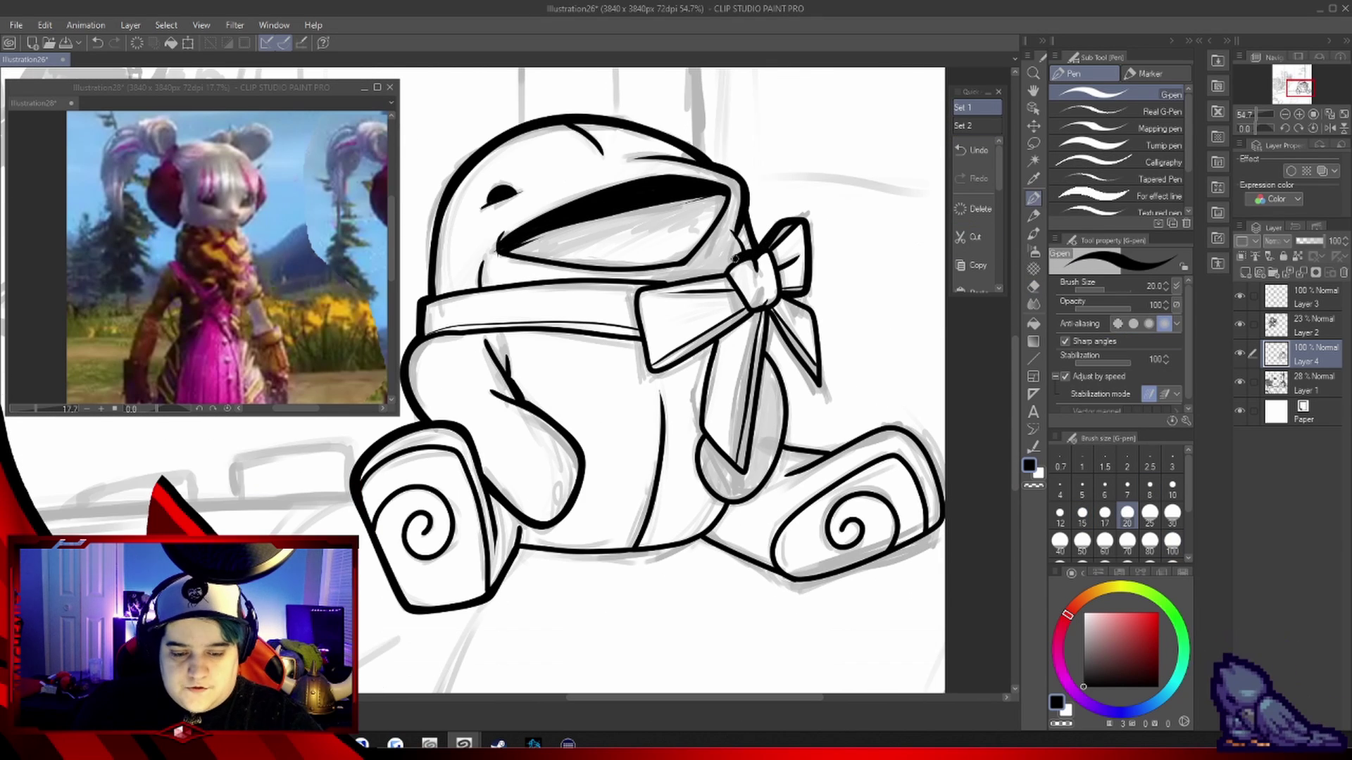
Thicken the outlines of the creature's scarf tails, lower belly, far foot and neck band
left_click_drag(766, 317, 746, 473)
left_click_drag(822, 386, 794, 299)
left_click_drag(519, 556, 732, 504)
left_click_drag(795, 586, 944, 521)
left_click_drag(787, 451, 904, 421)
left_click_drag(667, 276, 483, 286)
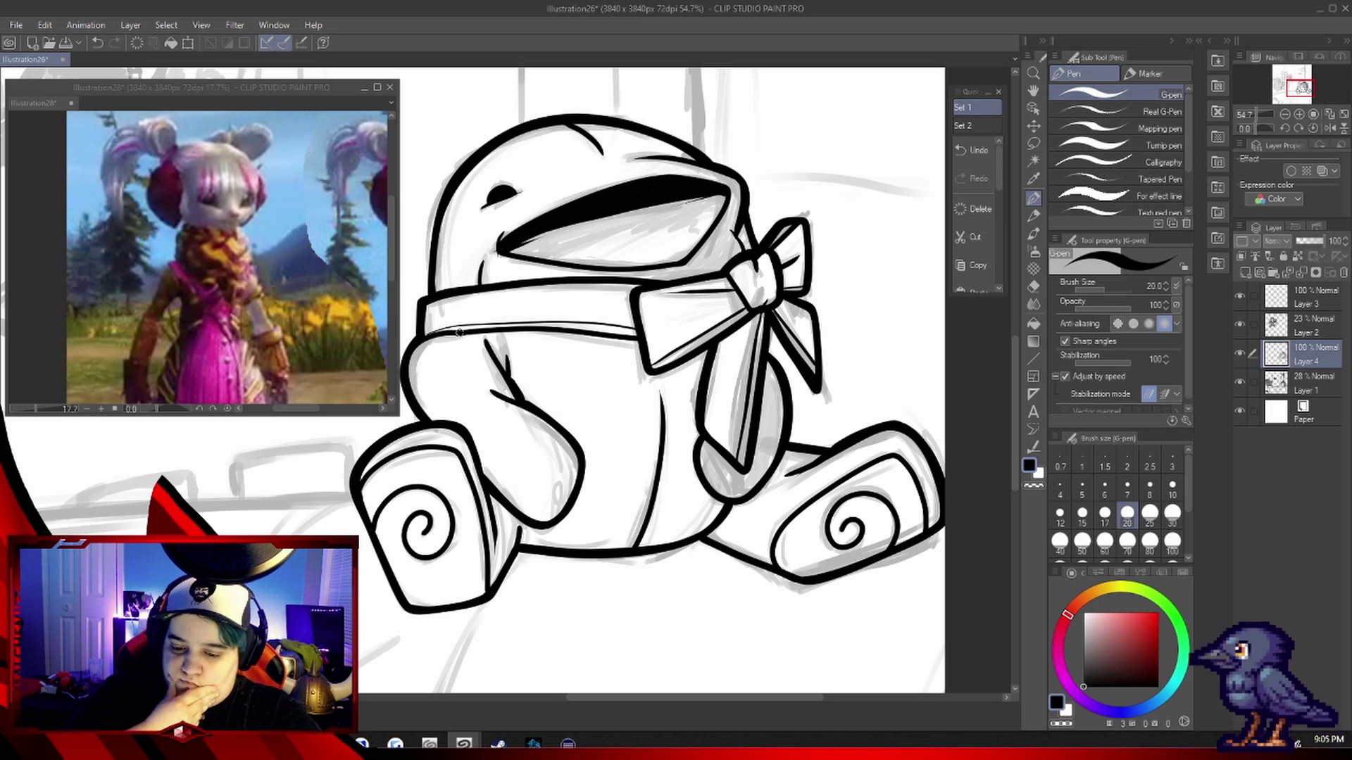
Ink the mound's curved top edge, the flat blocks on it and the round wide-eyed face peeking over it, using size 15 for the face
scroll(634, 352, "up", 3)
scroll(633, 352, "down", 5)
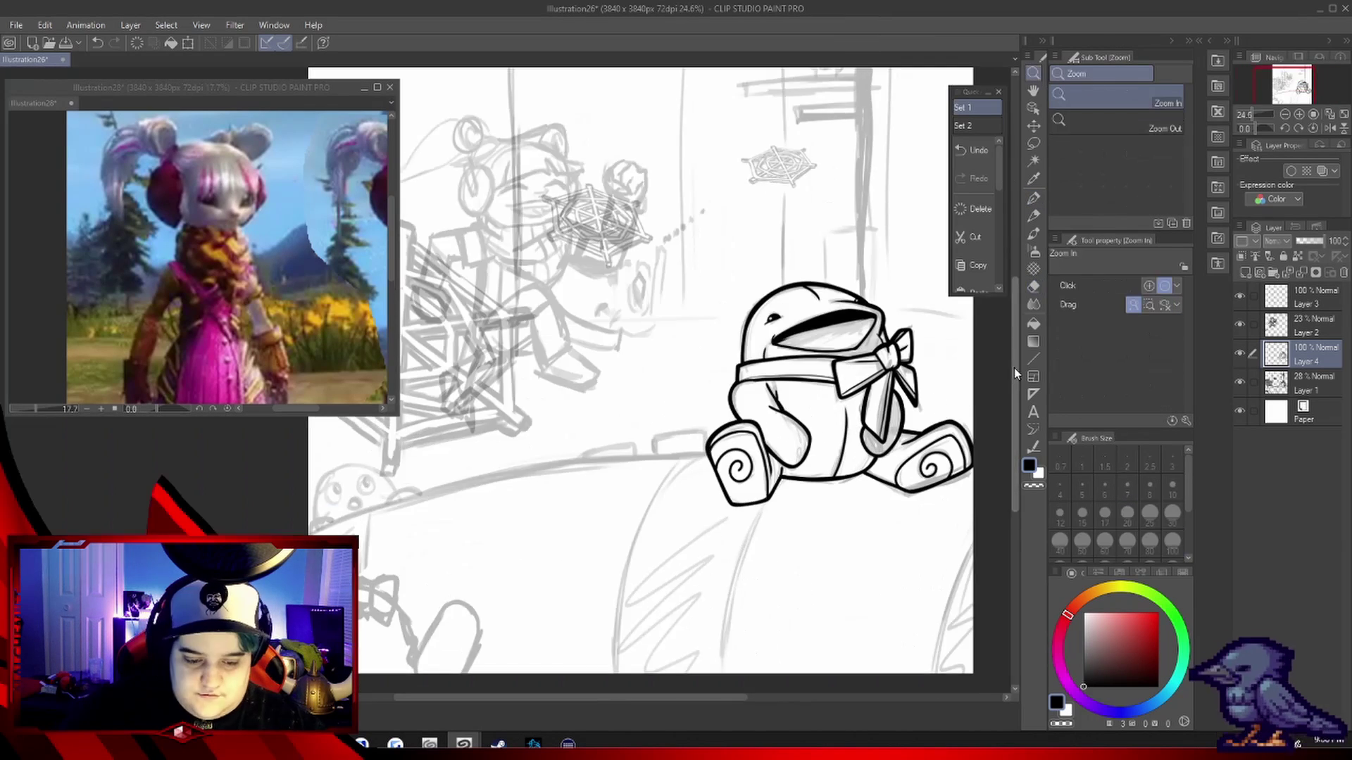
scroll(493, 352, "up", 3)
mouse_move(380, 472)
left_mouse_down()
mouse_move(442, 445)
mouse_move(971, 347)
left_mouse_up()
left_click_drag(634, 423, 729, 422)
left_click(1082, 514)
left_click_drag(484, 451, 604, 412)
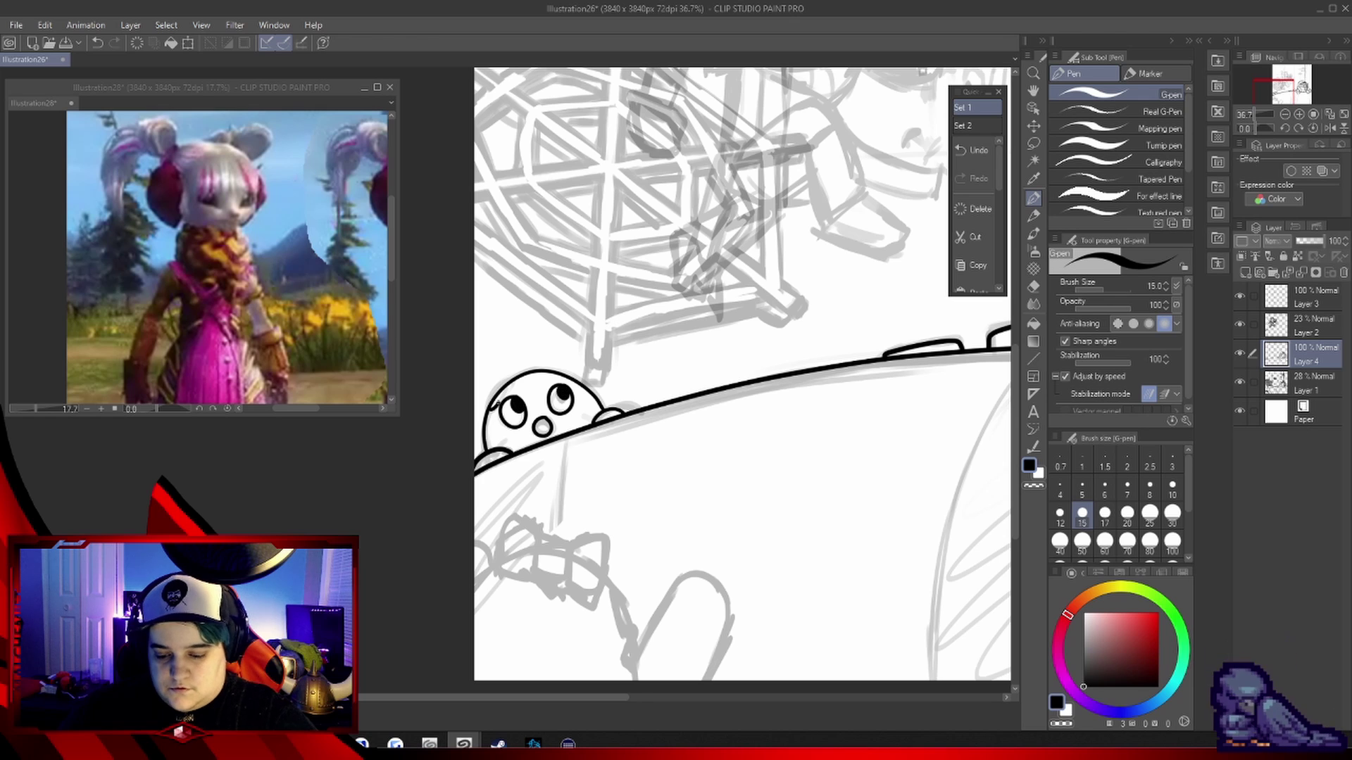
Ink the lower-left figure's bow, trailing ribbon and rounded raised arm, using brush sizes 20 and 15
left_click_drag(705, 352, 661, 349)
left_click(1127, 514)
mouse_move(440, 450)
left_mouse_down()
mouse_move(557, 407)
mouse_move(501, 454)
mouse_move(457, 437)
left_mouse_up()
scroll(528, 541, "down", 3)
left_click(1082, 514)
left_click_drag(584, 553, 675, 553)
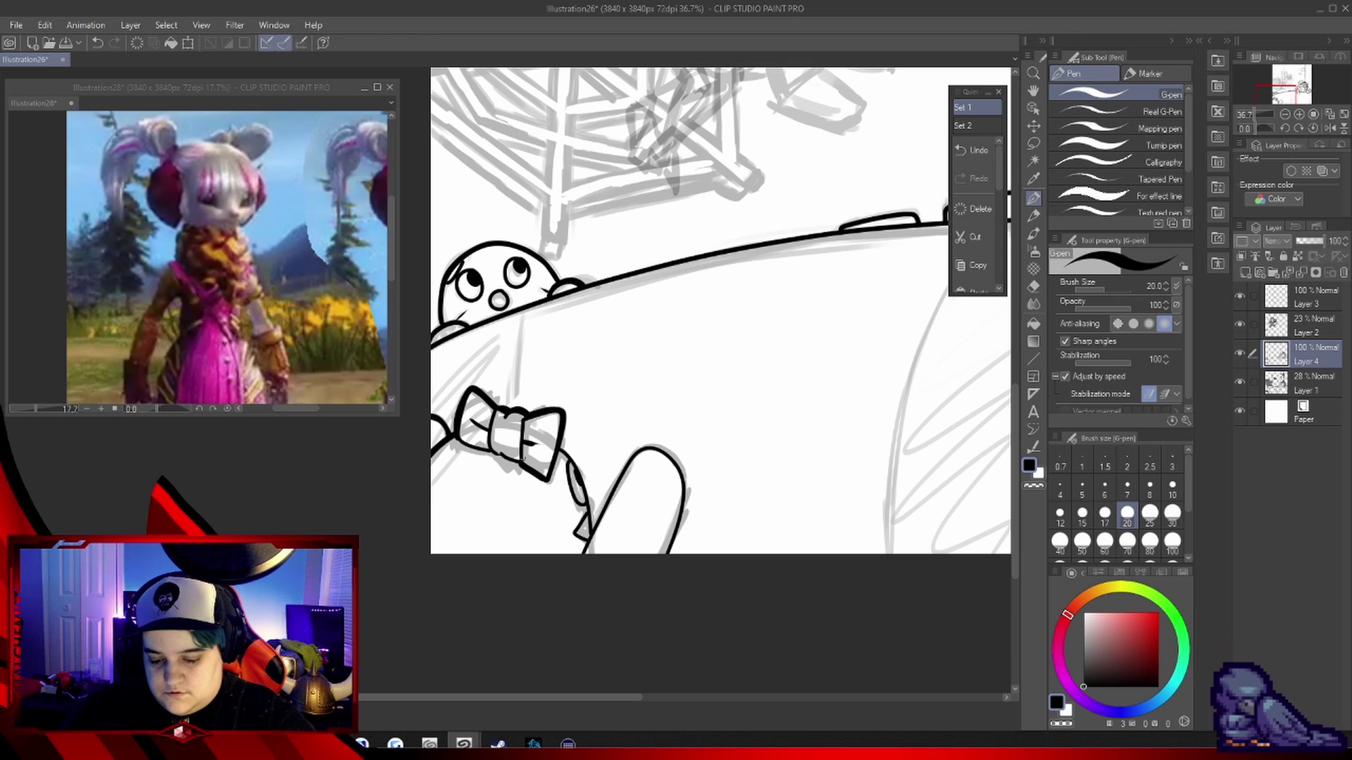
Thicken the raised arm's outline, ink a triangular pennant above it and hand-letter a short cheer on it at brush size 15
left_click_drag(571, 456, 683, 543)
key("ctrl+z")
left_click_drag(596, 406, 734, 350)
key("ctrl+z")
scroll(683, 310, "right", 2)
key("ctrl+z")
left_click(1082, 512)
left_click_drag(595, 377, 621, 386)
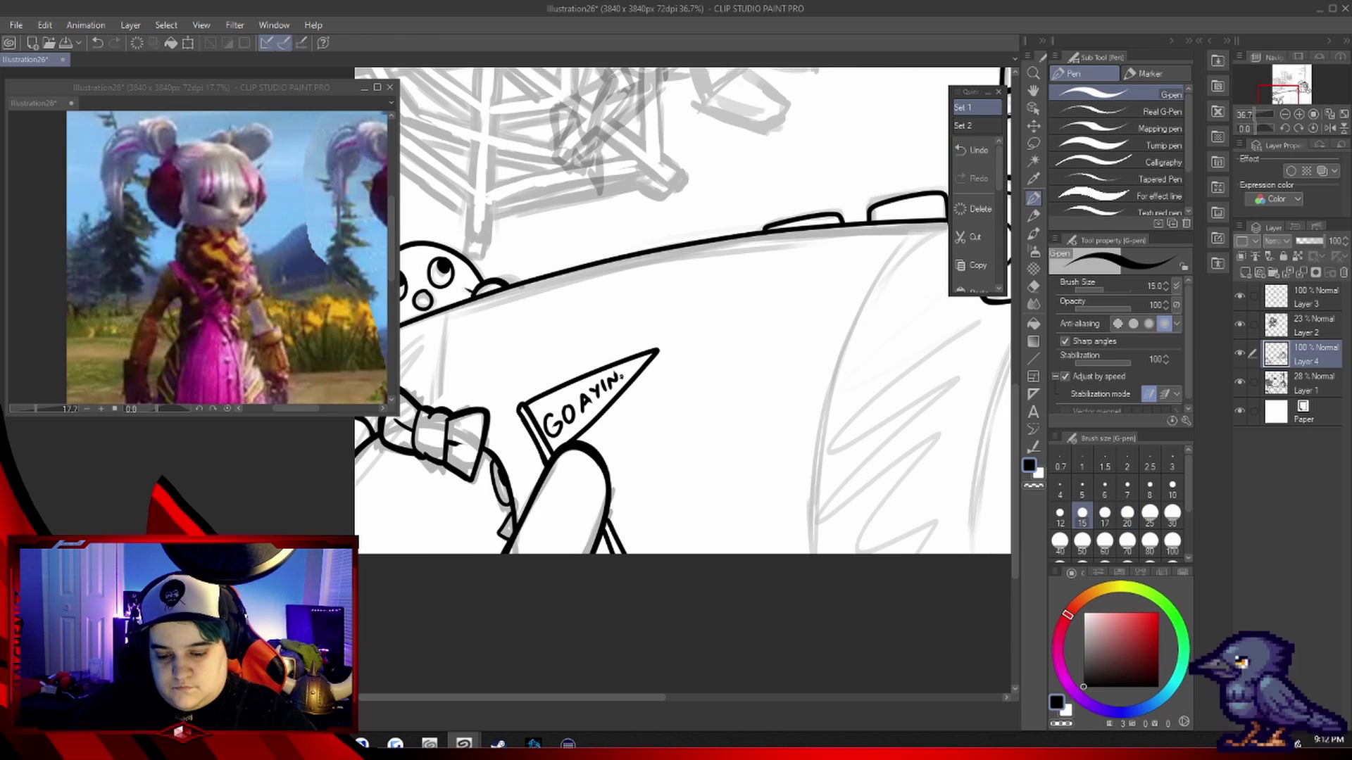
Replace the hand lettering with typed Impact text reading "GO" plus the supported player's handle, placed along the pennant
key("ctrl+z")
key("t")
left_click(712, 433)
type("GO AYINMAIDEN")
left_click(1176, 284)
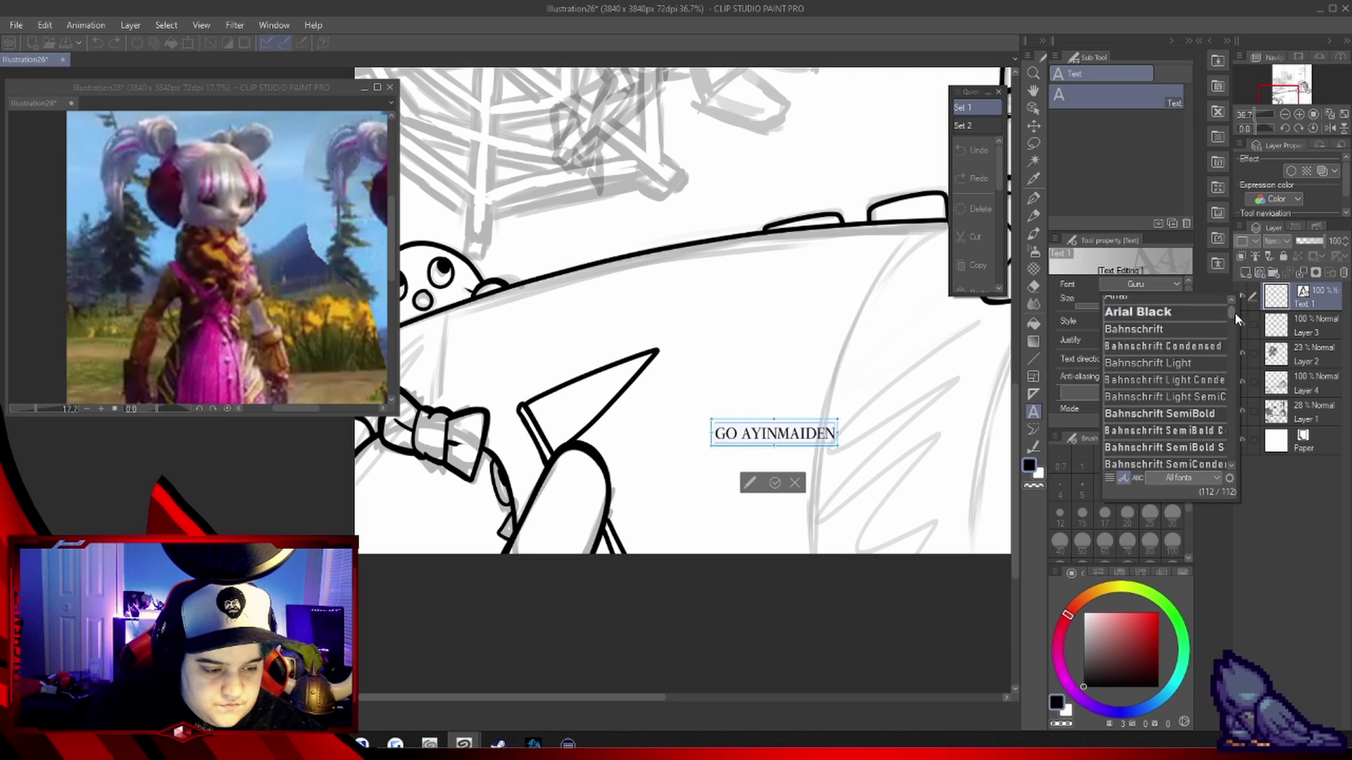
left_click_drag(1235, 311, 1226, 451)
left_click(1162, 451)
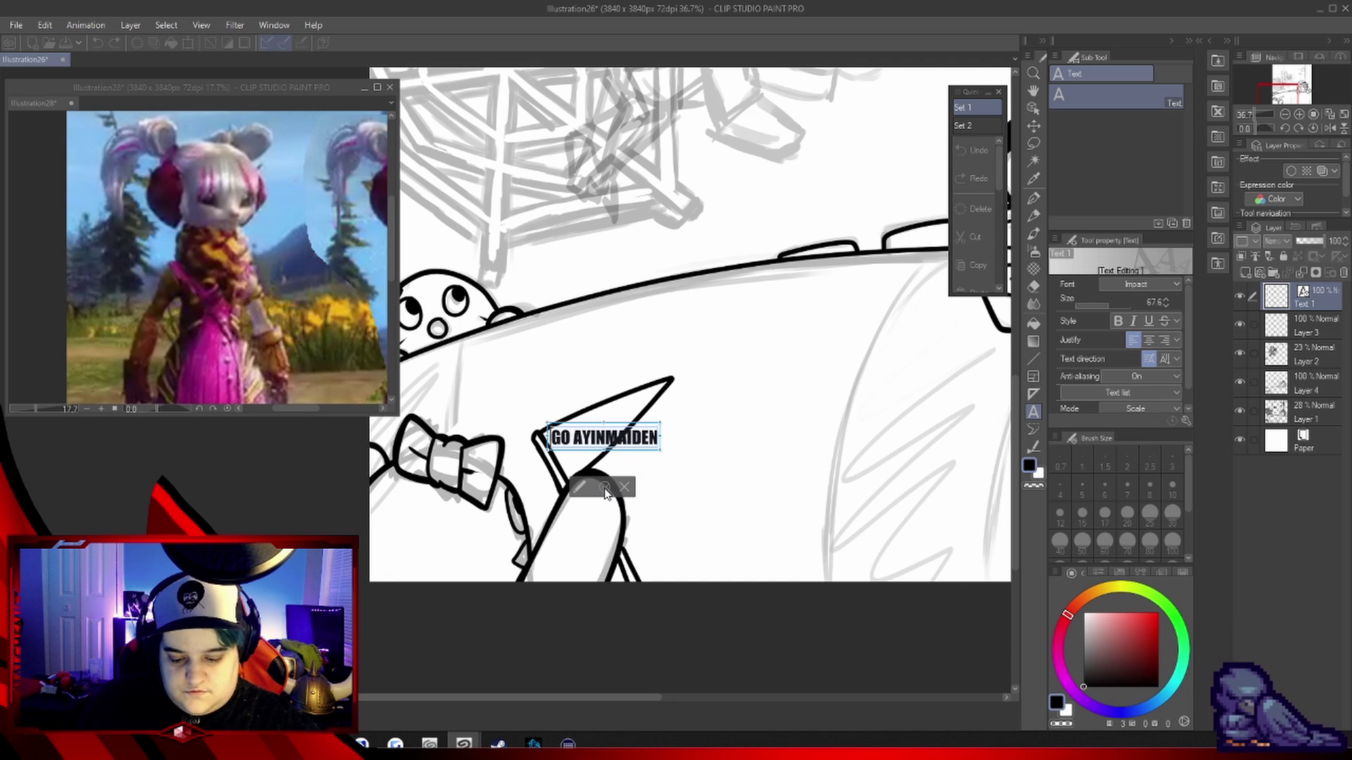
key("p")
Reshape the pennant on Layer 4 into a wider arrow-shaped sign and enlarge the text to 125% to fit it
left_click(1306, 384)
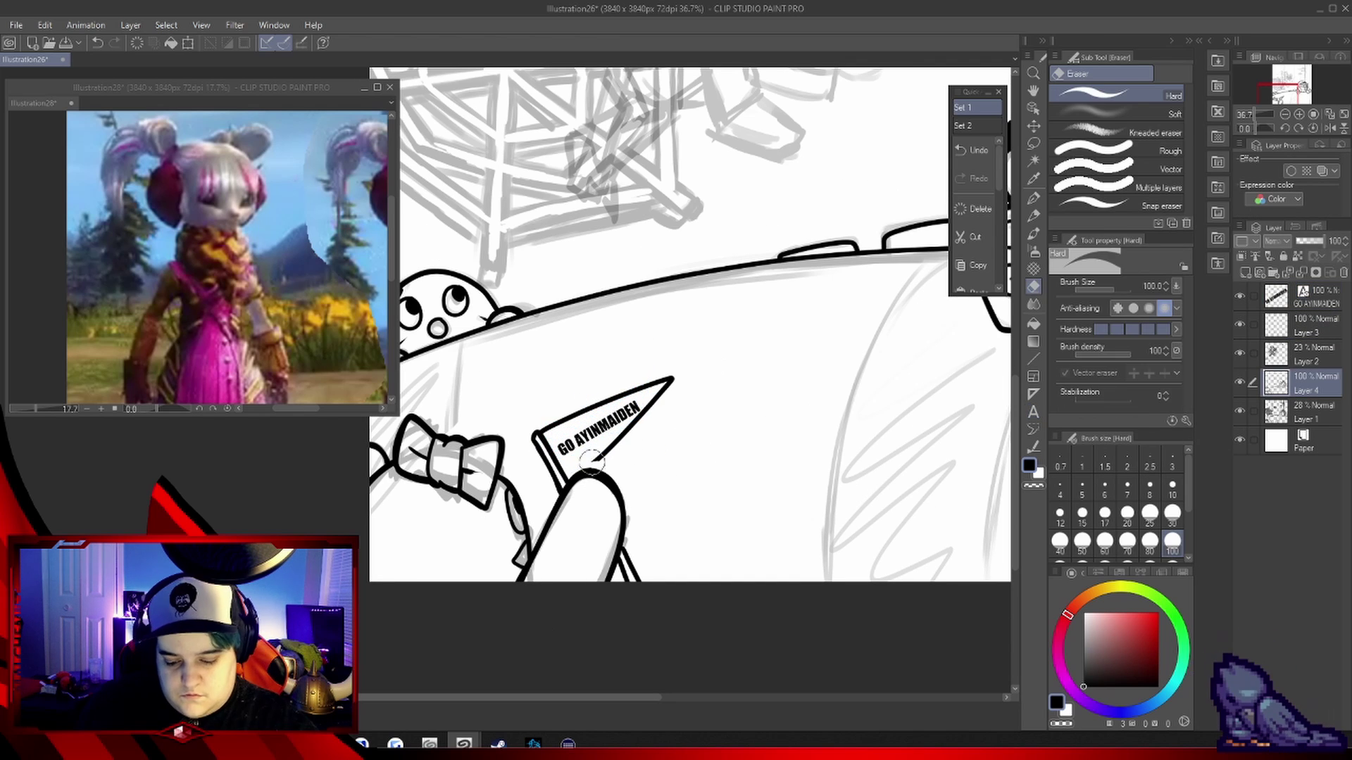
mouse_move(667, 415)
left_mouse_down()
mouse_move(692, 371)
mouse_move(666, 424)
left_mouse_up()
key("ctrl+z")
key("t")
left_click(665, 425)
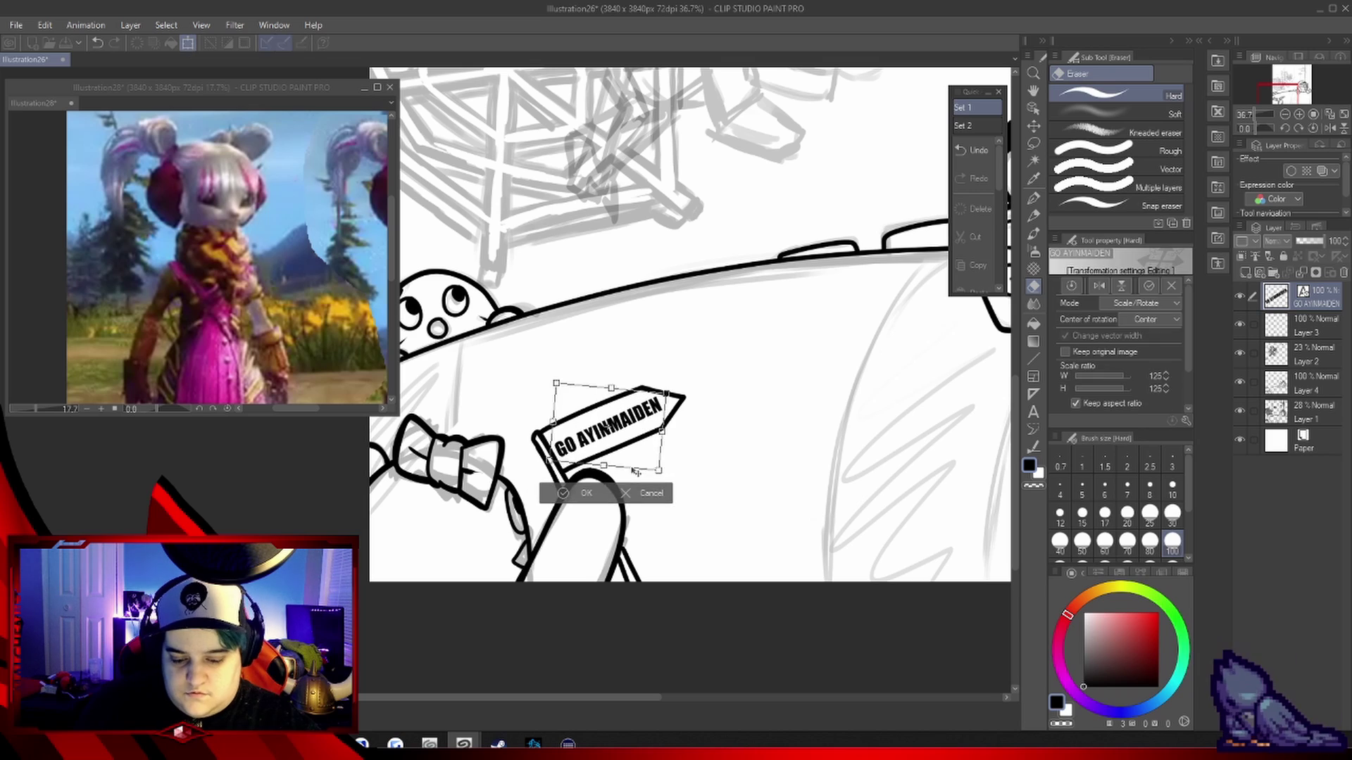
Ink the curved stripe edges down the mound on Layer 4 and restore Layer 2's opacity to 100%
key("p")
scroll(1015, 374, "down", 2)
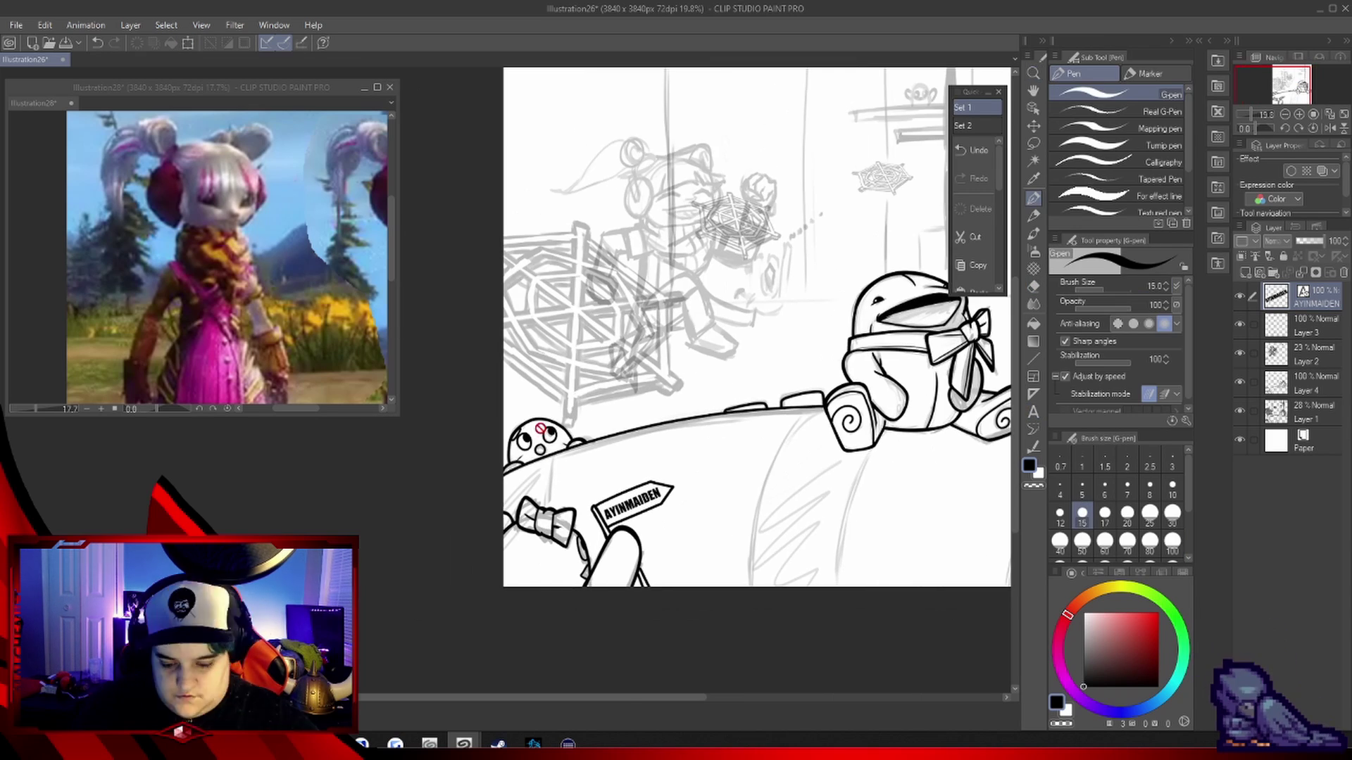
left_click(1306, 383)
scroll(1015, 352, "up", 2)
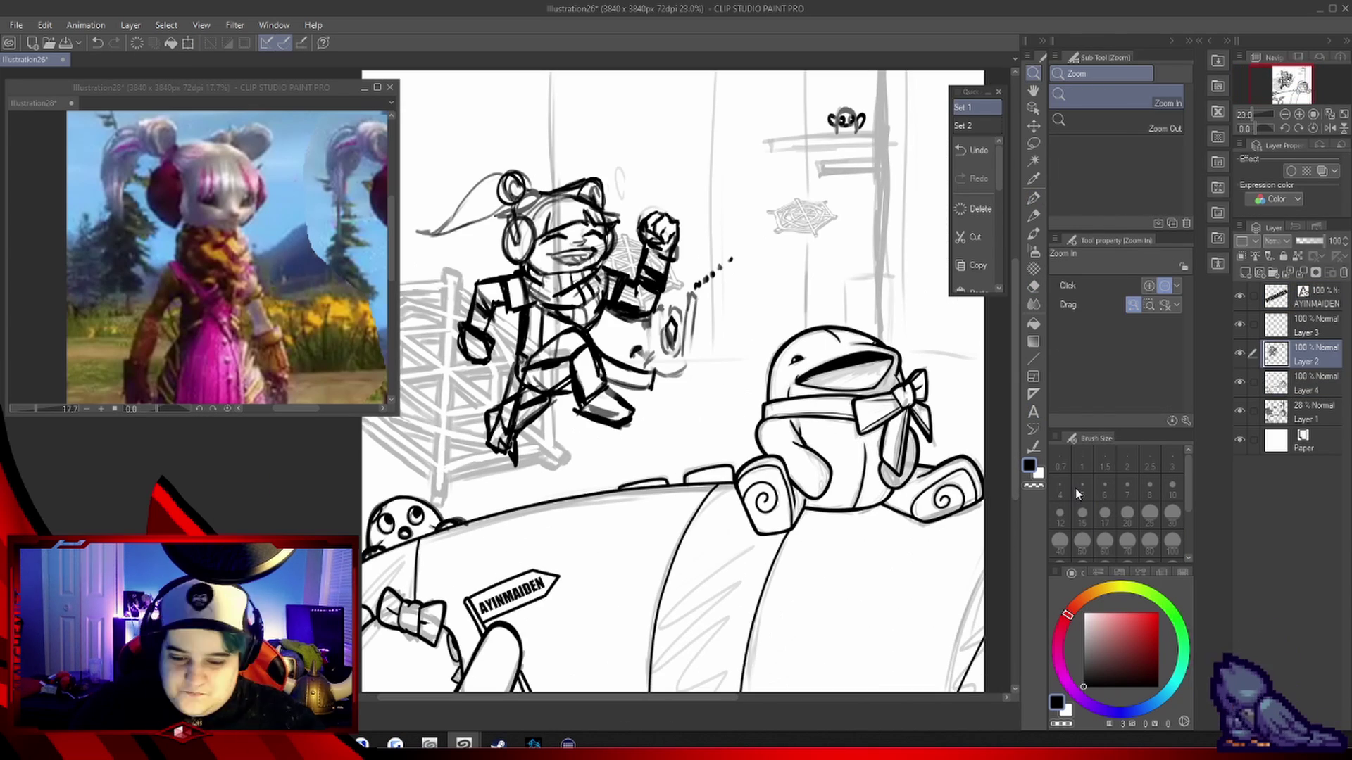
On a new layer above Layer 1, draw the large web's vertical beam and downward diagonal beam with the Straight line tool
scroll(583, 634, "up", 3)
key("u")
key("ctrl+shift+n")
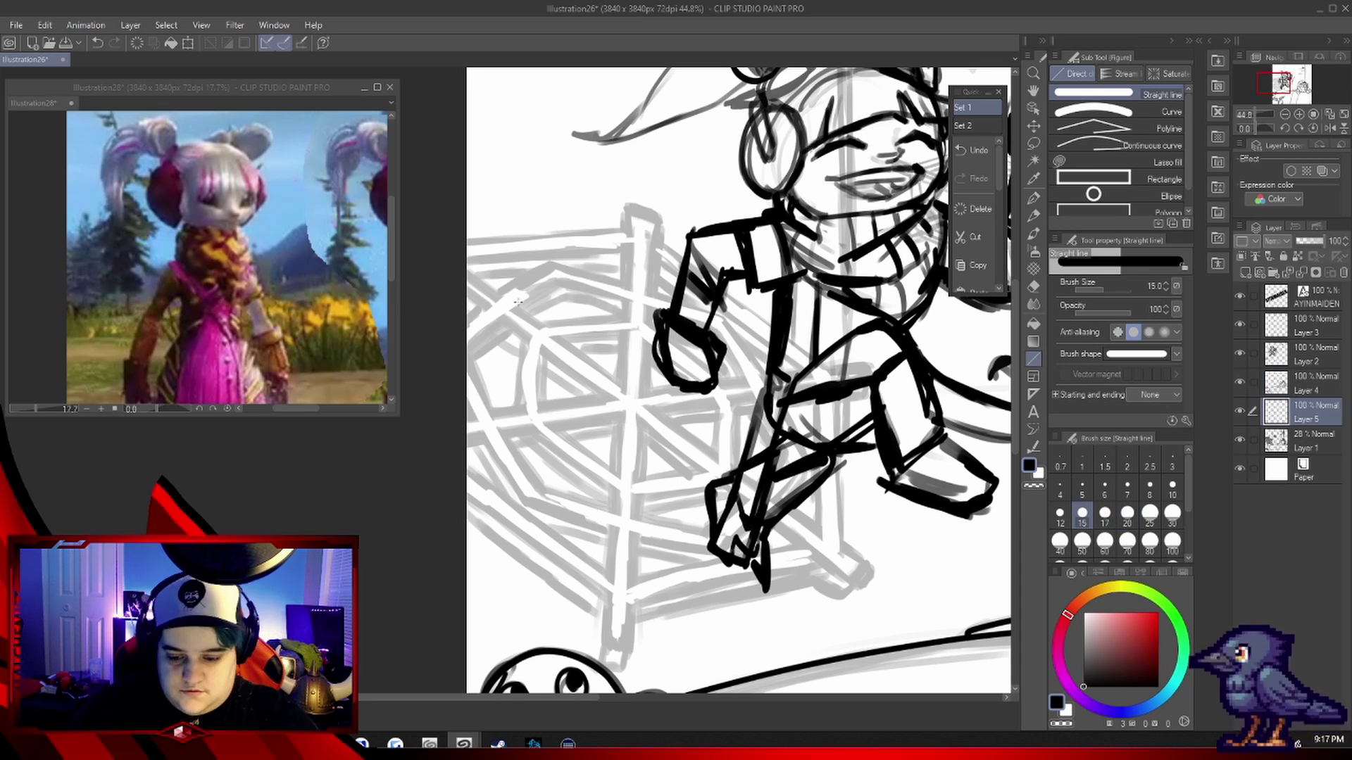
left_click_drag(626, 208, 605, 648)
mouse_move(653, 213)
left_mouse_down()
mouse_move(630, 652)
mouse_move(653, 211)
left_mouse_up()
mouse_move(467, 288)
left_mouse_down()
mouse_move(857, 584)
mouse_move(871, 567)
left_mouse_up()
scroll(771, 191, "right", 5)
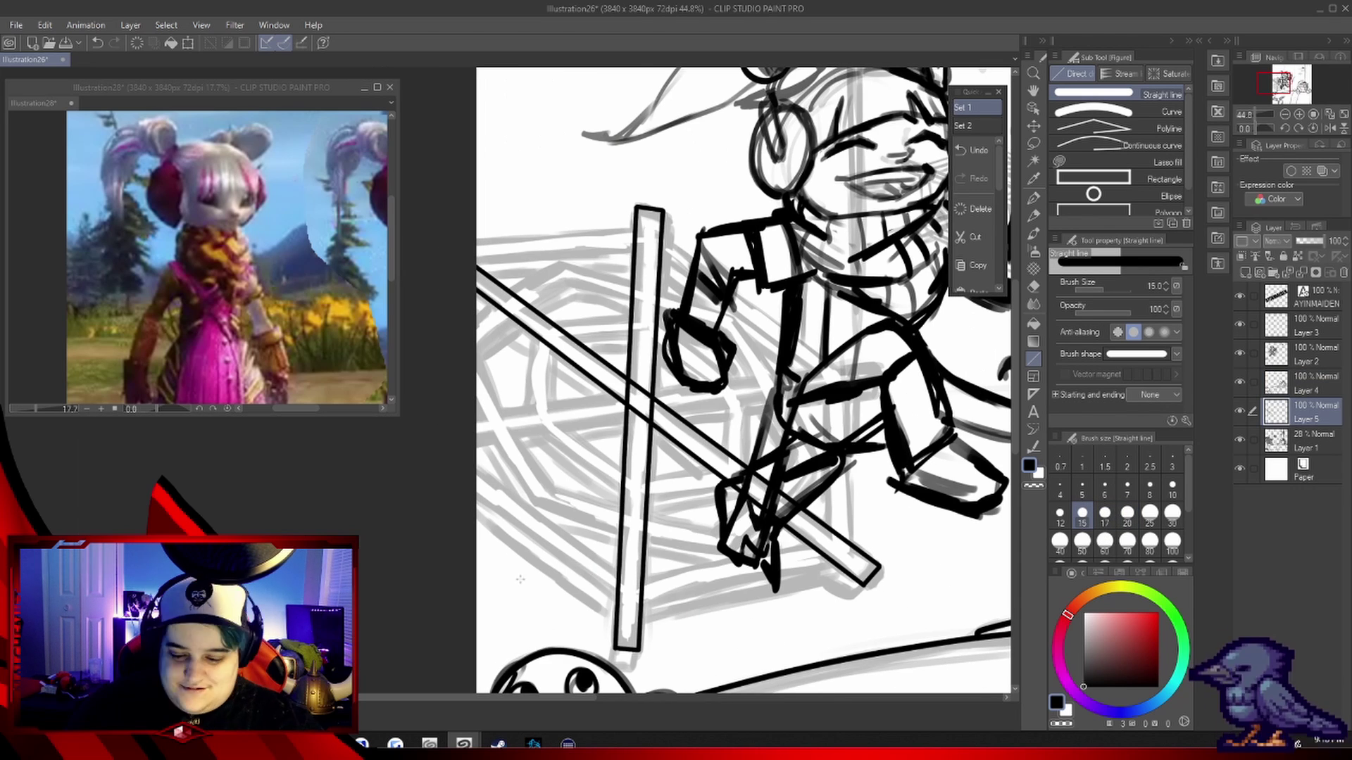
Draw the large web's crossing beam toward its right corner and the double-lined planks of its outer frame
scroll(771, 192, "left", 5)
left_click_drag(467, 440, 880, 382)
left_click_drag(467, 418, 877, 365)
mouse_move(467, 486)
left_mouse_down()
mouse_move(618, 602)
mouse_move(831, 552)
left_mouse_up()
left_click_drag(854, 380, 853, 548)
left_click_drag(662, 236, 782, 337)
left_click_drag(476, 243, 636, 228)
left_click_drag(477, 262, 637, 248)
Draw the straight double-lined inner rings on the left half of the large wooden web
left_click_drag(476, 348, 513, 319)
left_click_drag(479, 412, 504, 359)
left_click_drag(495, 438, 621, 534)
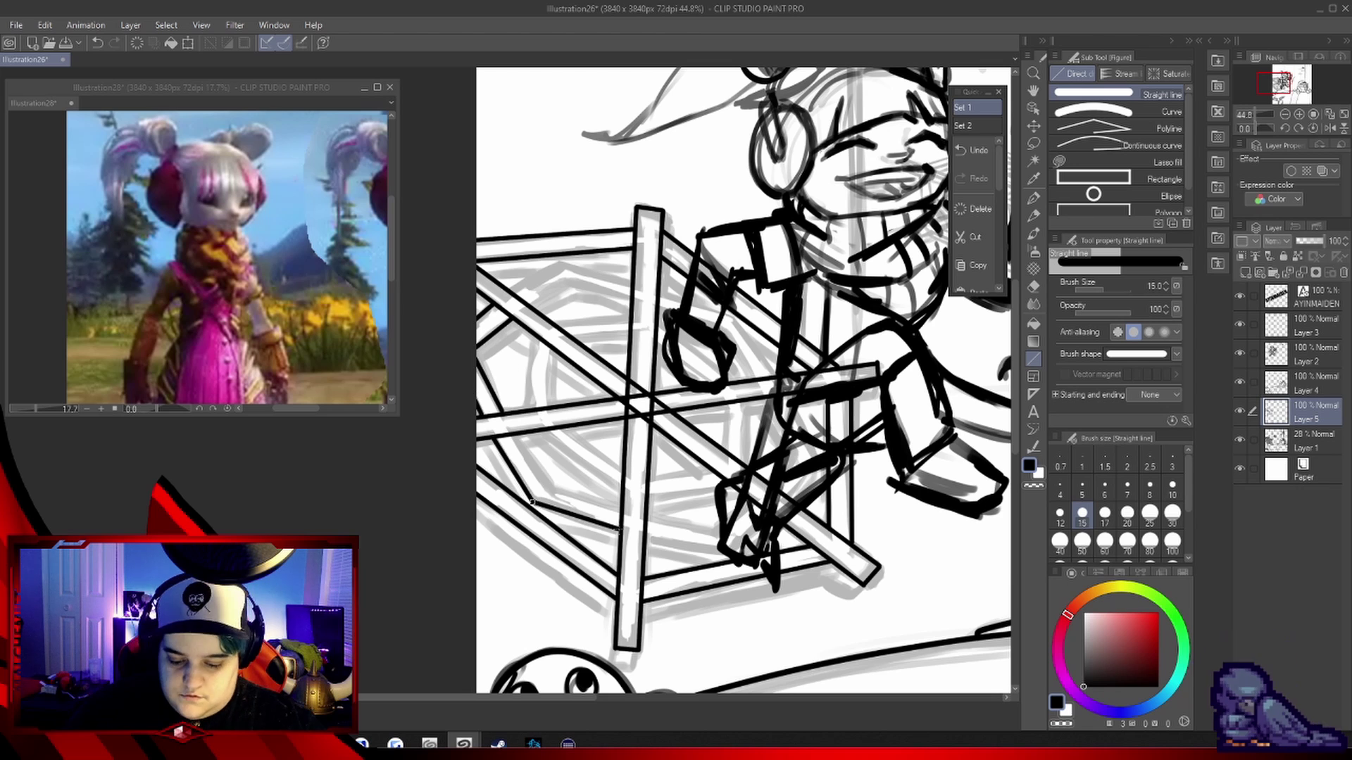
mouse_move(533, 487)
left_mouse_down()
mouse_move(619, 431)
mouse_move(619, 491)
left_mouse_up()
left_click_drag(511, 437, 553, 491)
left_click_drag(538, 332, 525, 414)
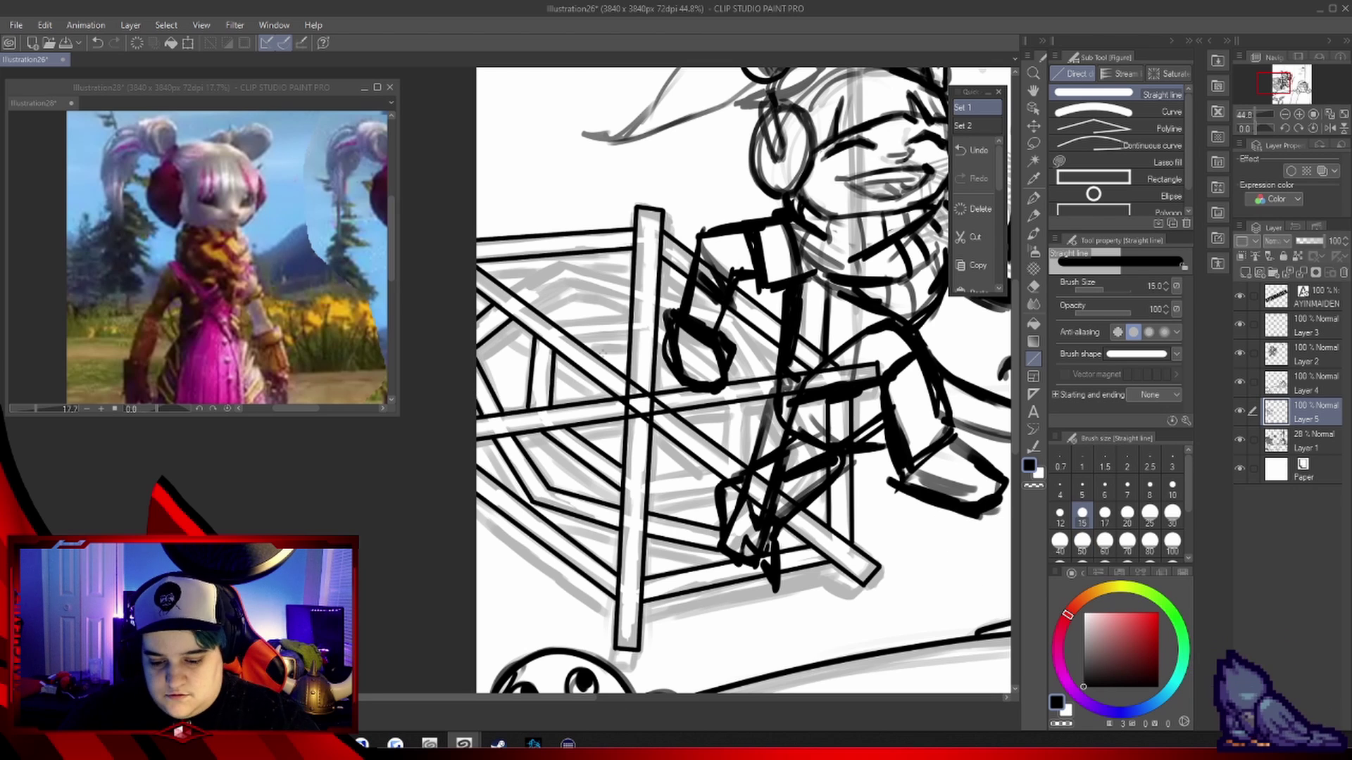
Complete the large web's inner rings across its upper and right-hand sections with straight lines
left_click_drag(744, 397, 740, 469)
left_click_drag(507, 295, 564, 257)
left_click_drag(644, 496, 718, 485)
left_click_drag(526, 305, 636, 280)
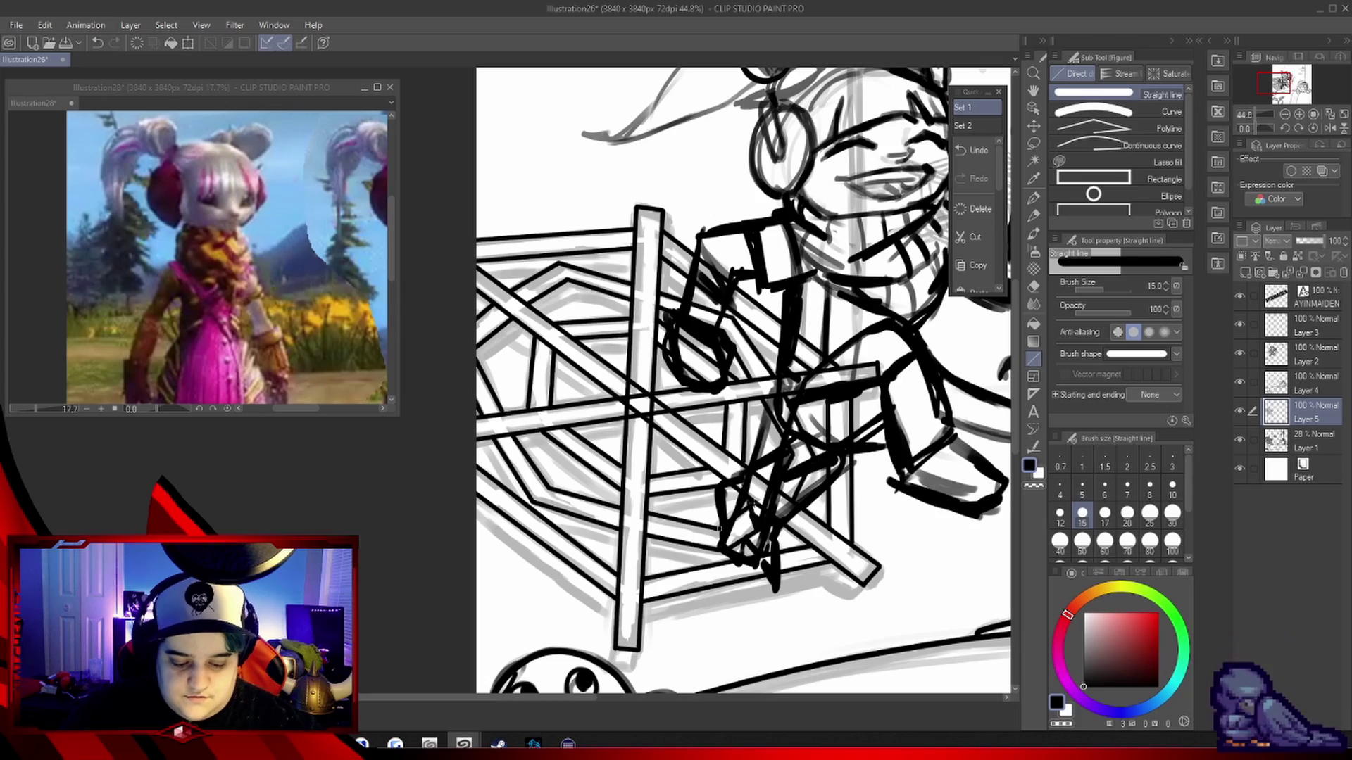
Erase the overlapping lines where the beams cross at the large web's hub
key("e")
left_click_drag(630, 403, 646, 383)
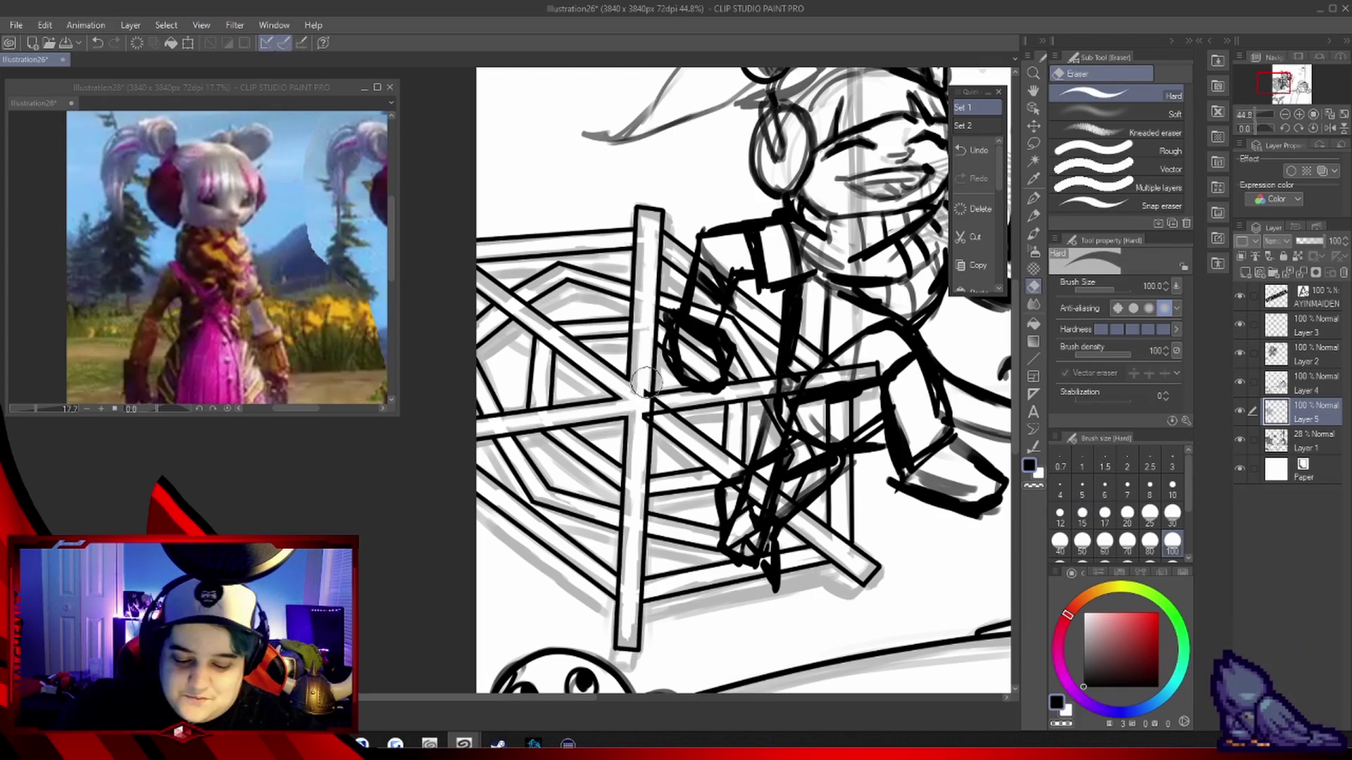
Switch to the web browser and look over the earlier Winters Day coloring contest drawing and the #gw2coloring entries
key("alt+Tab")
left_click(528, 345)
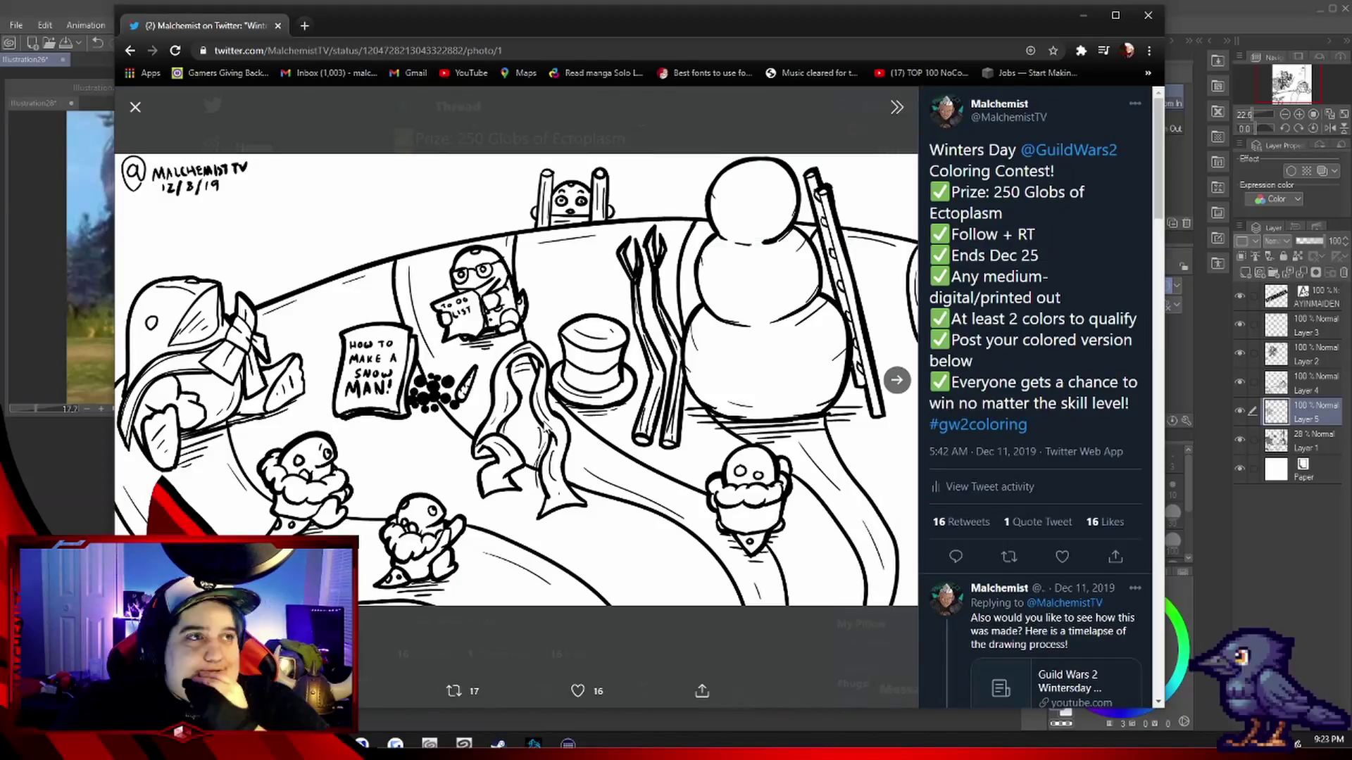
left_click(978, 424)
scroll(591, 423, "down", 10)
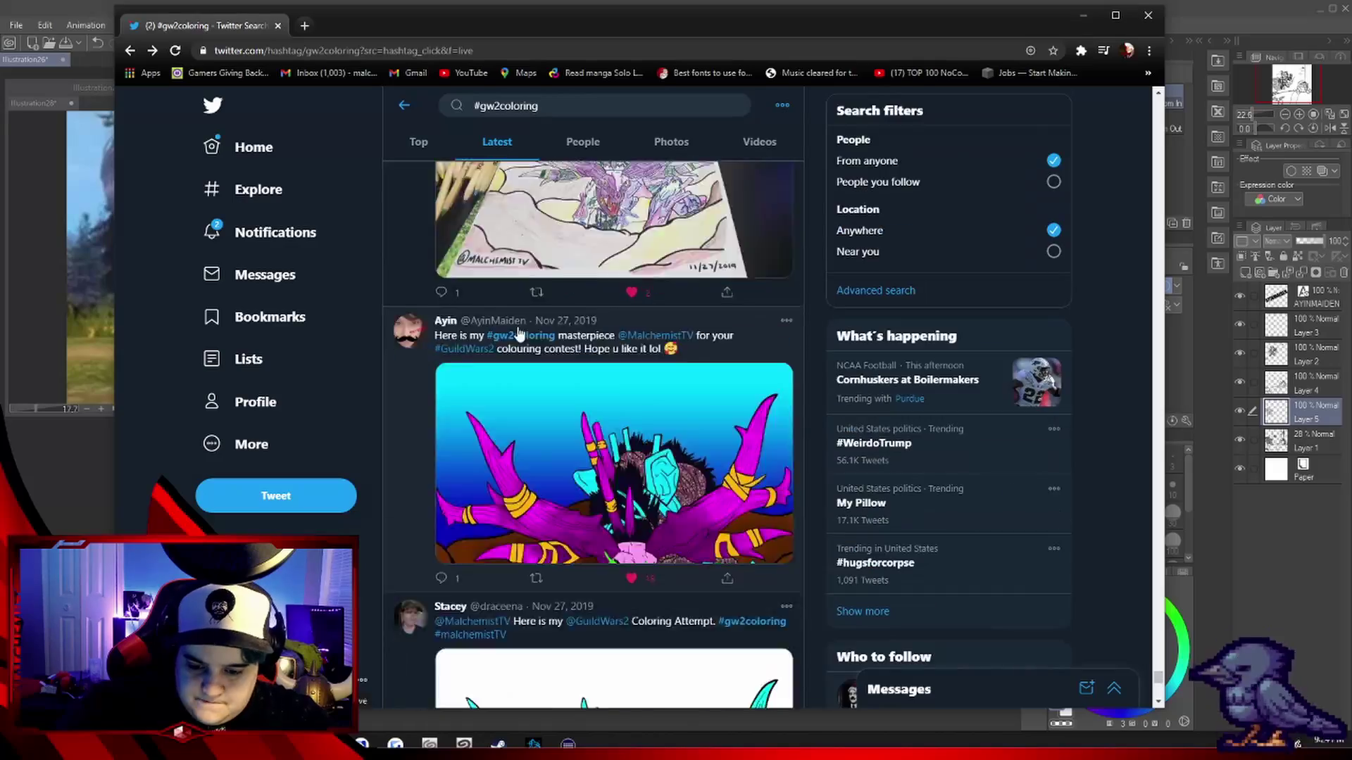
scroll(591, 423, "up", 3)
left_click(718, 535)
key("alt+Left")
key("alt+Left")
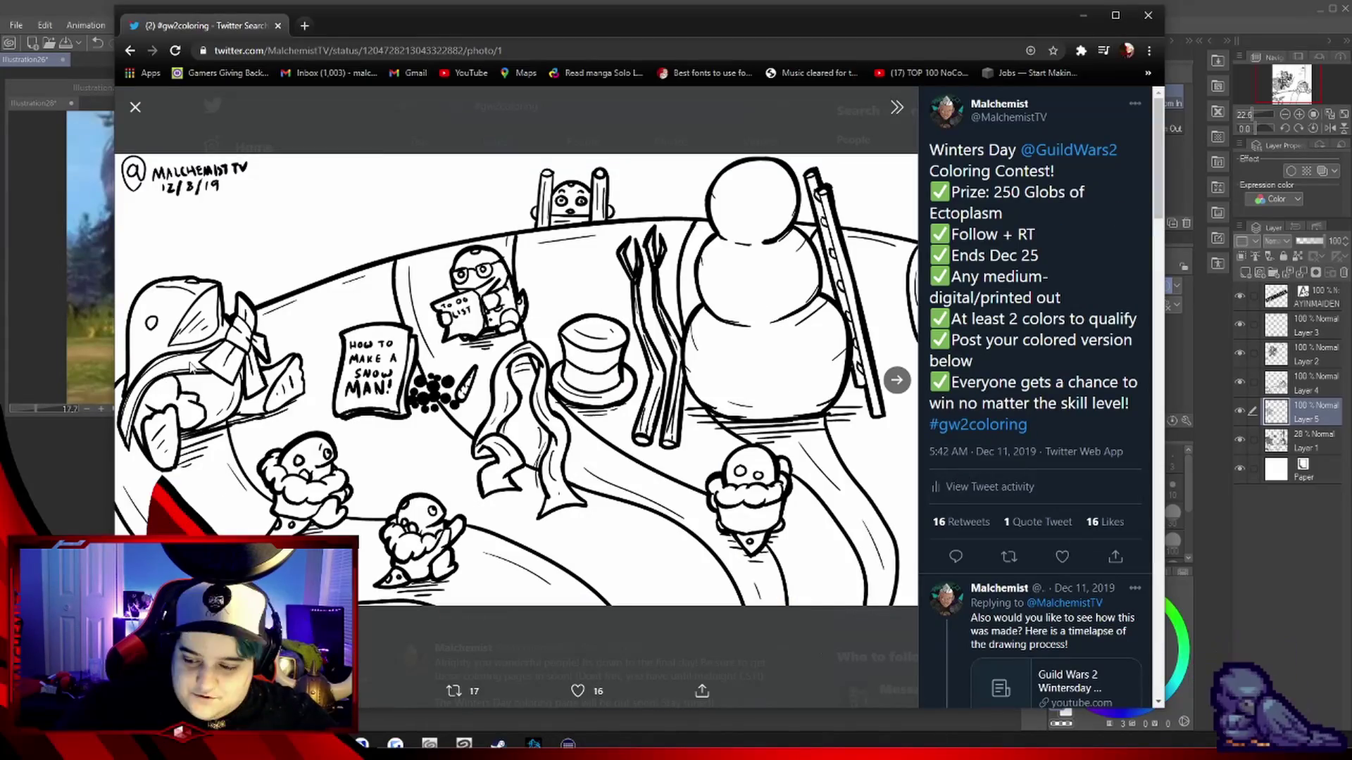
Switch back to Clip Studio Paint and erase the lines crossing through the plank joints on the large web's left side
key("alt+Tab")
scroll(482, 468, "up", 5)
key("e")
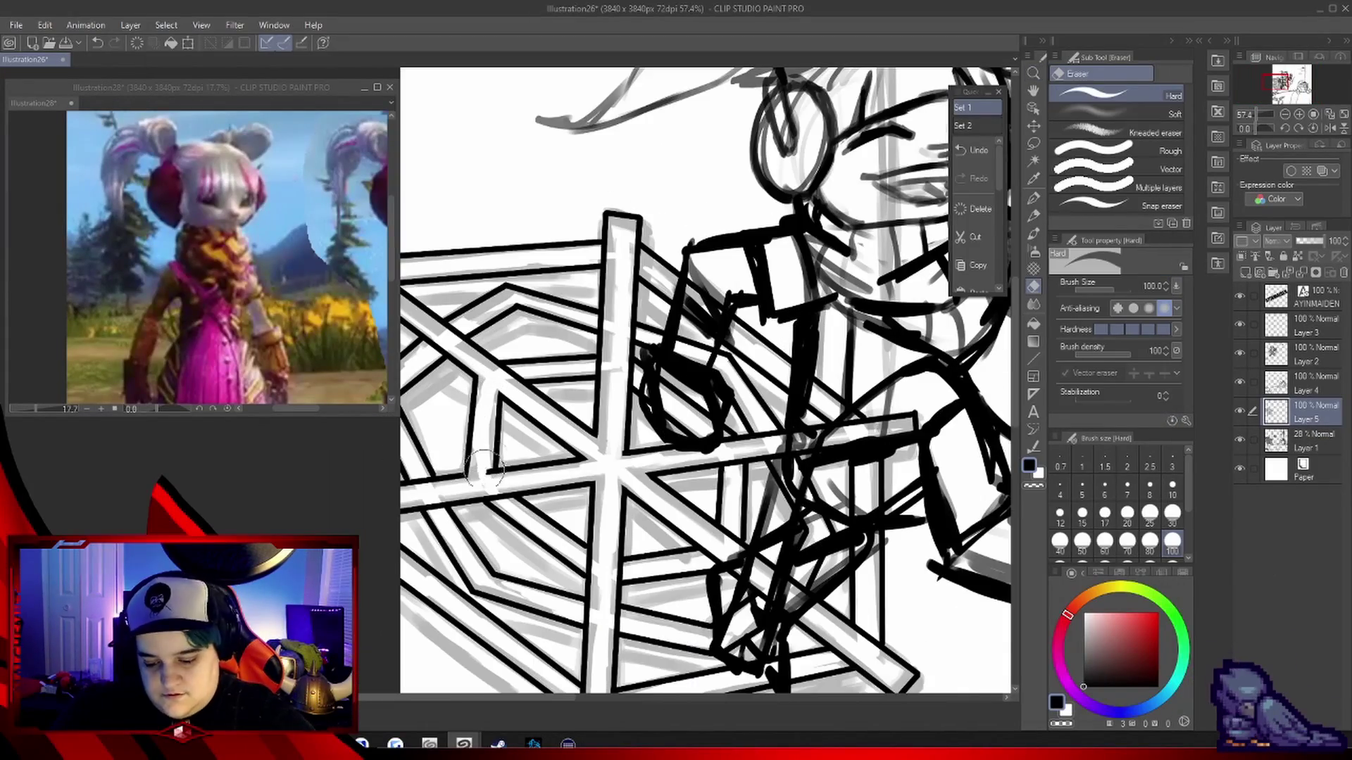
scroll(486, 465, "down", 2)
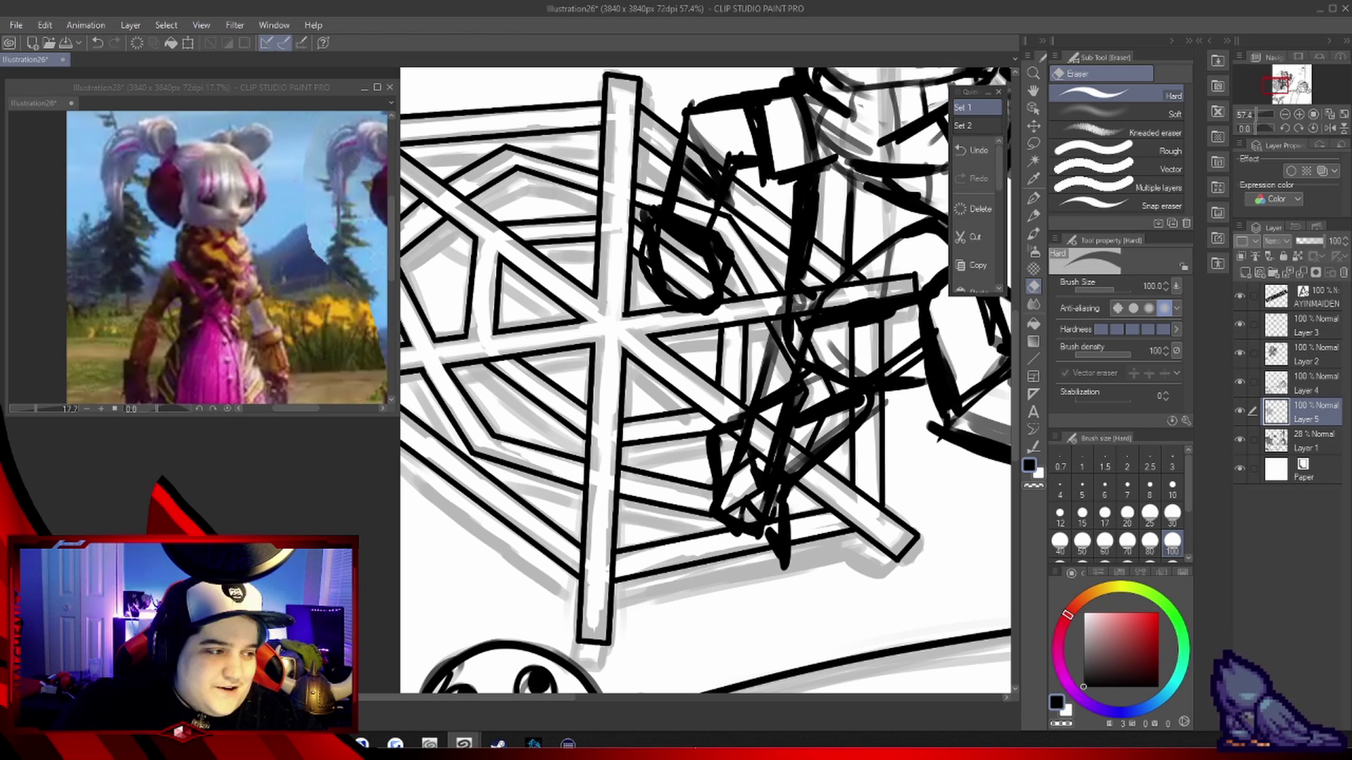
mouse_move(490, 362)
left_mouse_down()
mouse_move(588, 415)
mouse_move(586, 486)
left_mouse_up()
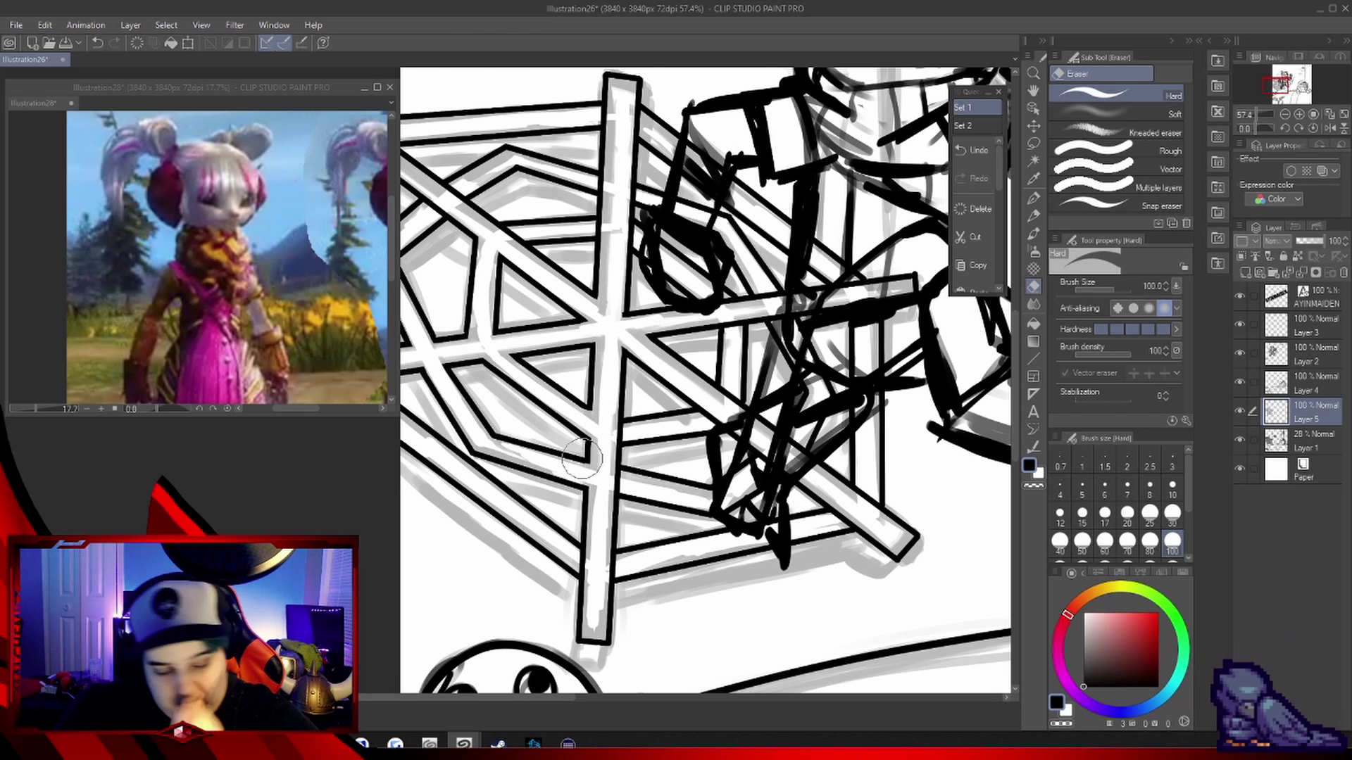
Erase the overlapping lines at the joints along the web's lower vertical beam and at its lower right corner
scroll(582, 459, "down", 1)
left_click_drag(617, 406, 620, 440)
left_click_drag(577, 525, 585, 506)
left_click_drag(848, 470, 830, 431)
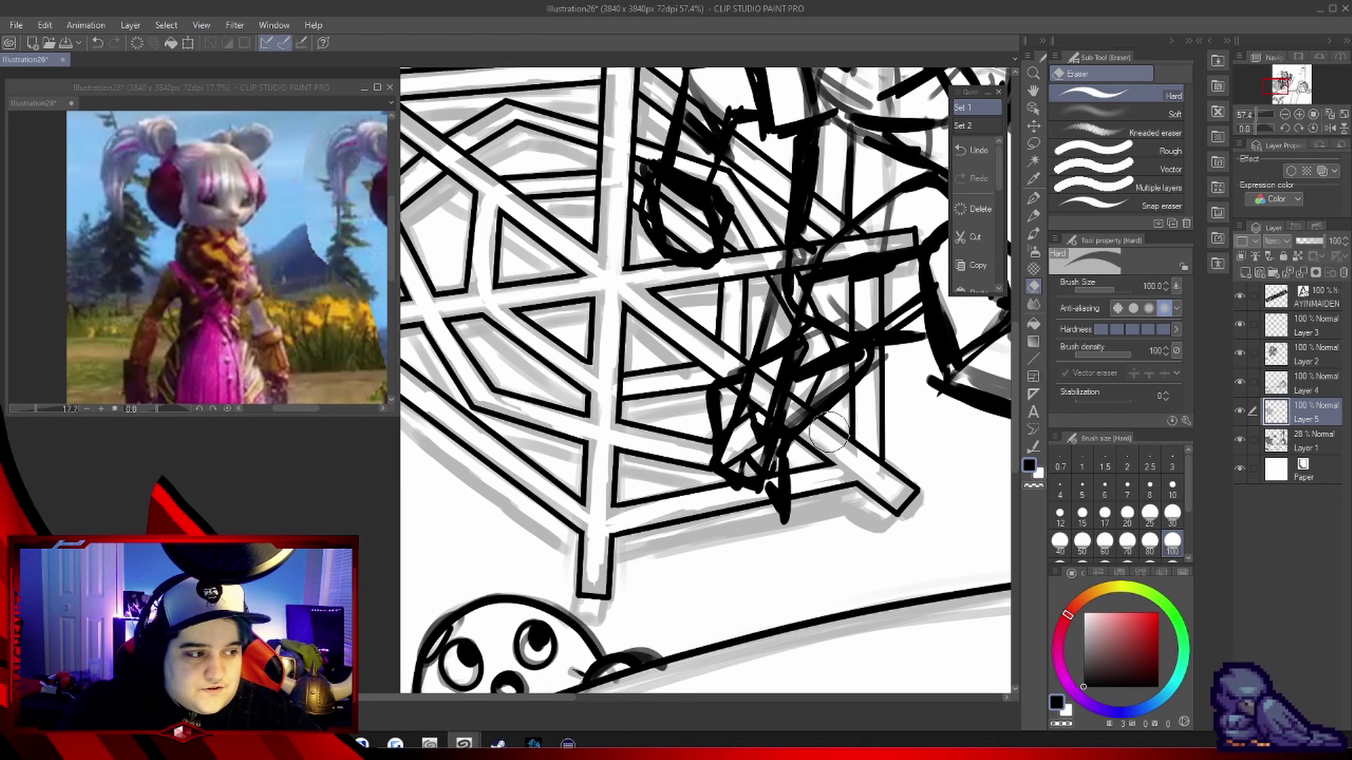
Erase the remaining overlapping lines where the planks meet the large web's vertical beam
scroll(773, 459, "up", 1)
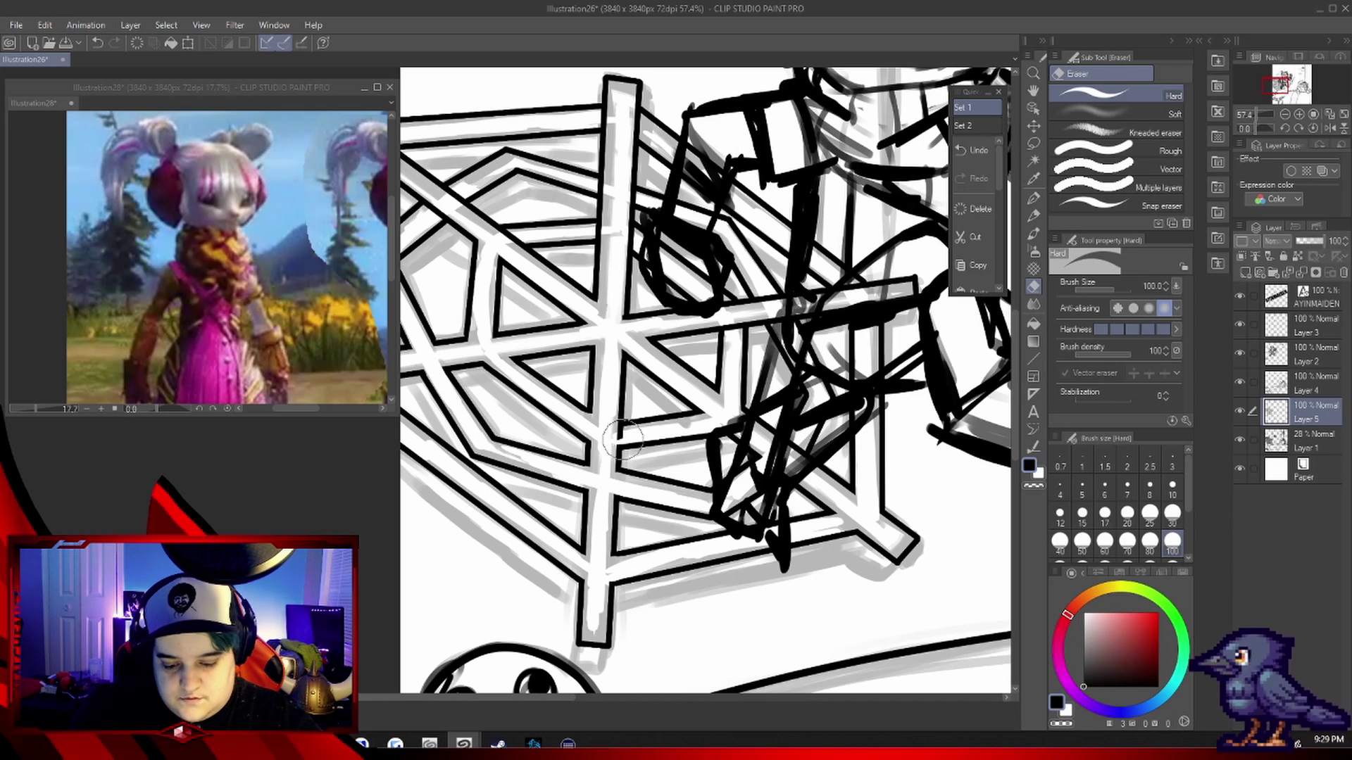
scroll(437, 327, "up", 3)
mouse_move(436, 327)
left_mouse_down()
mouse_move(451, 310)
mouse_move(433, 302)
left_mouse_up()
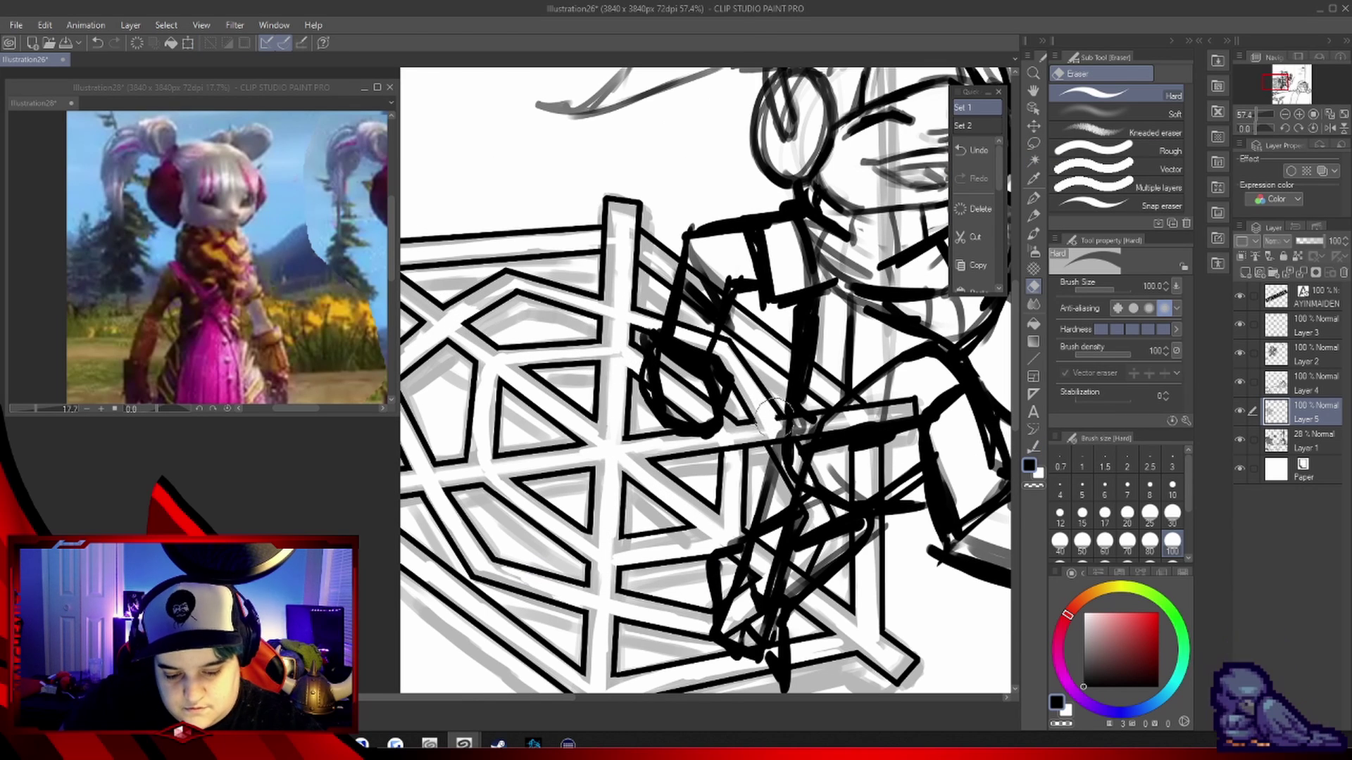
scroll(871, 454, "up", 2)
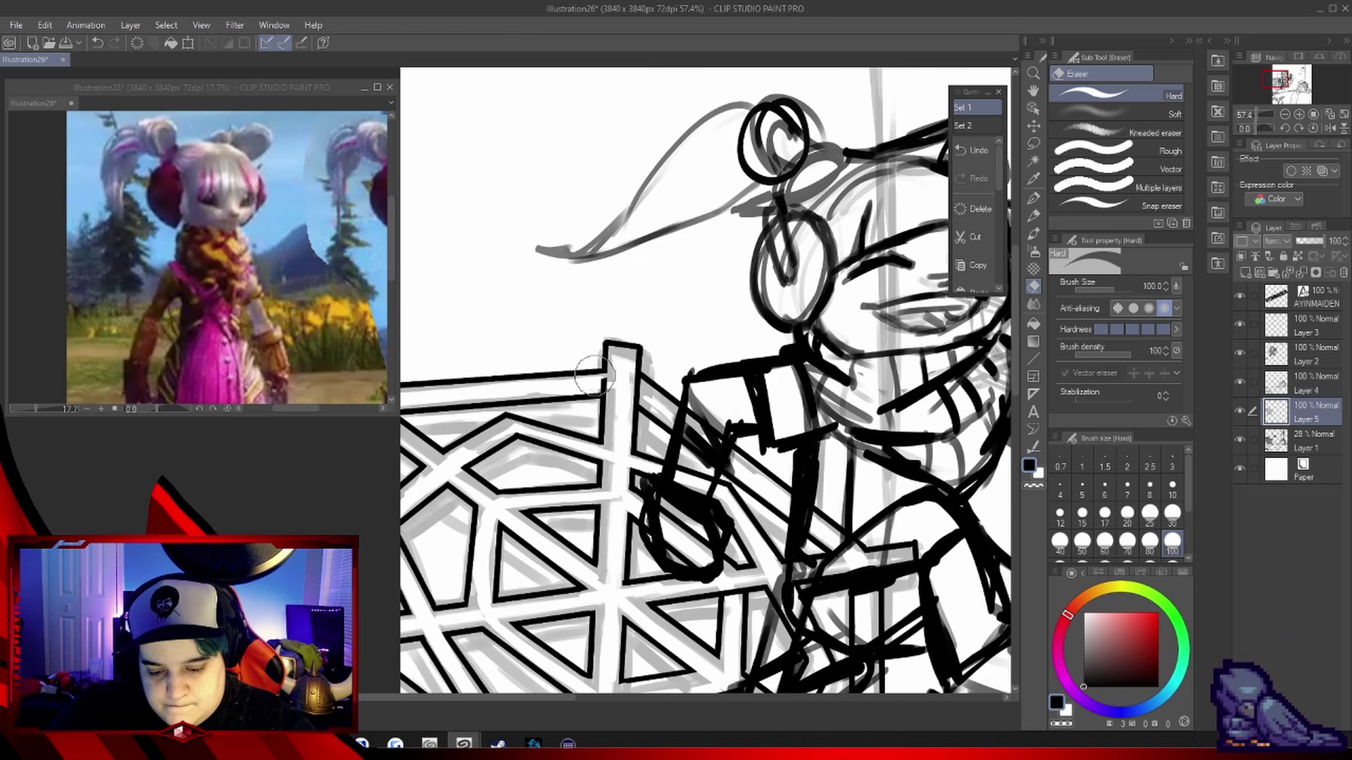
Draw straight edges along the web's planks and beam ends to give them depth, and erase the overlaps
scroll(871, 454, "down", 5)
key("u")
left_click_drag(614, 585, 852, 538)
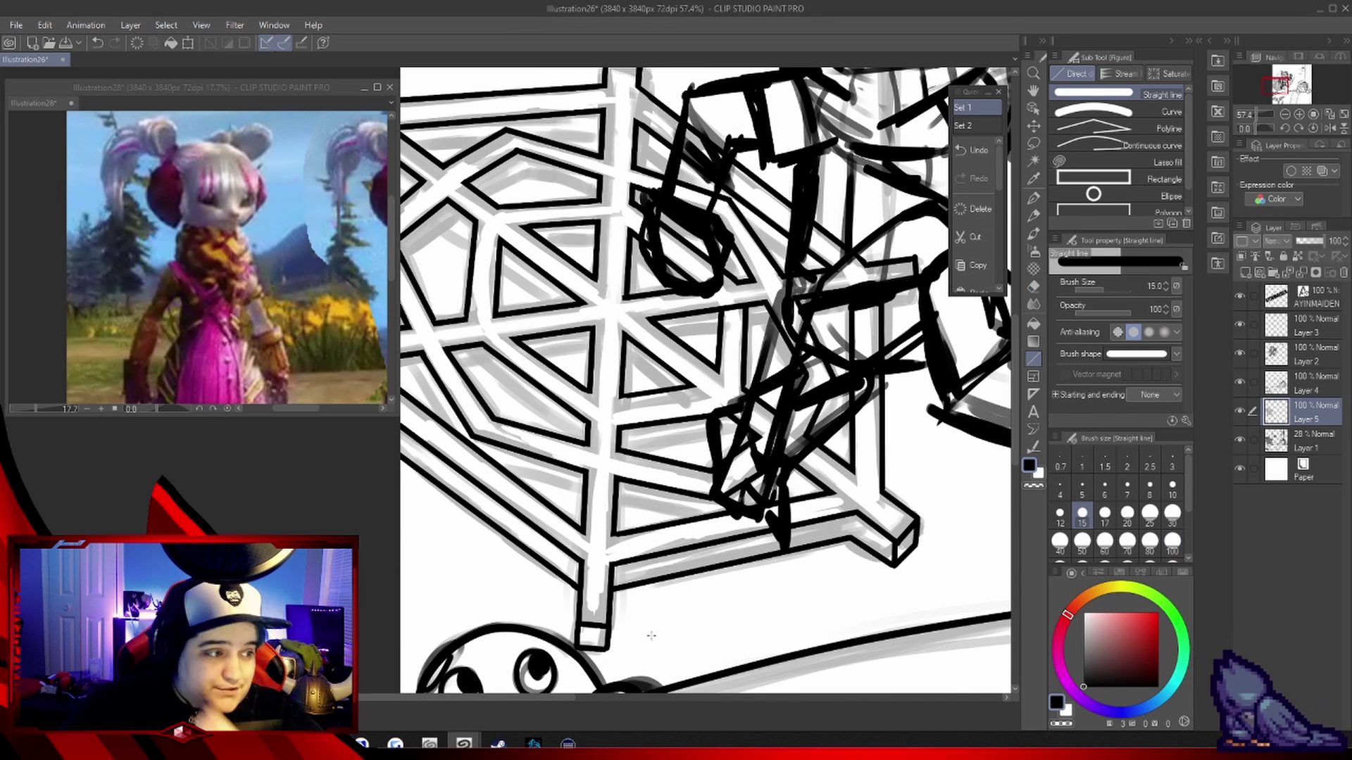
scroll(652, 636, "up", 1)
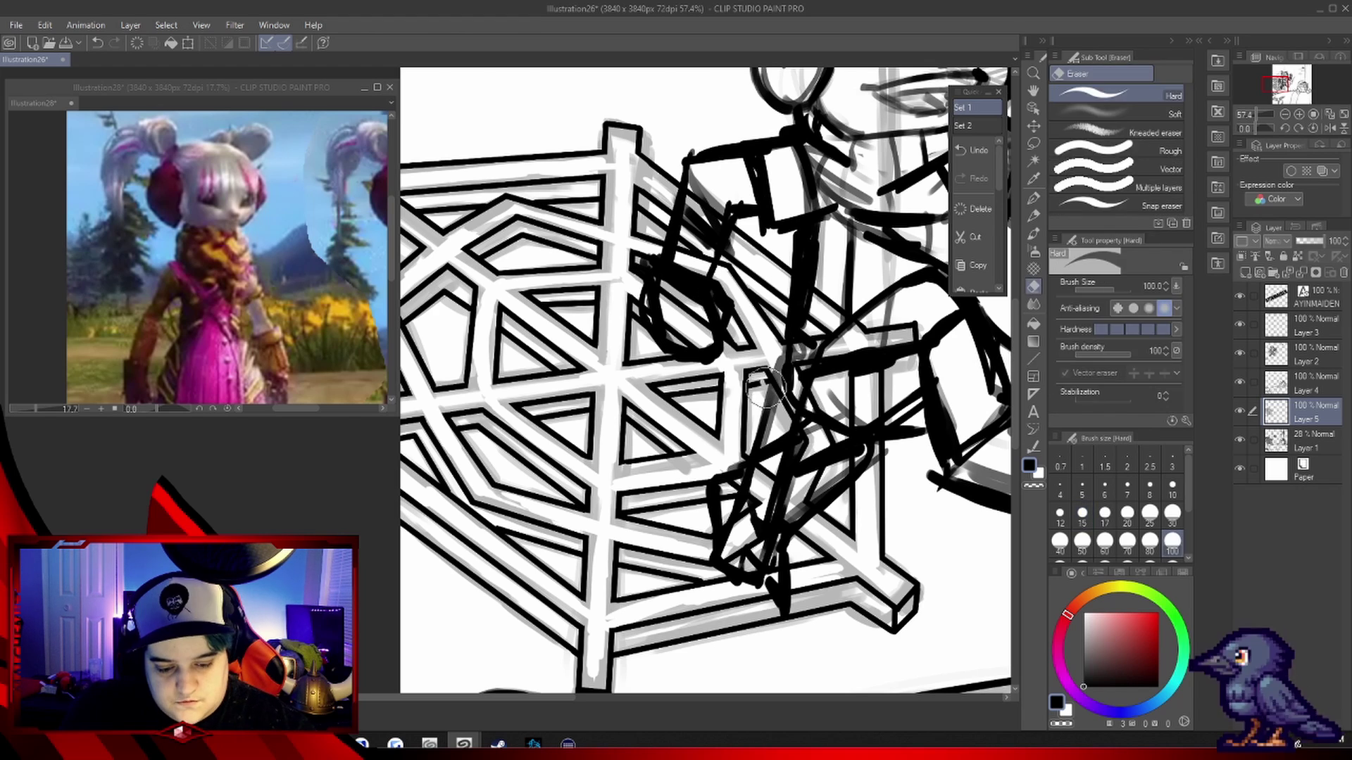
scroll(780, 418, "down", 1)
scroll(980, 374, "up", 1)
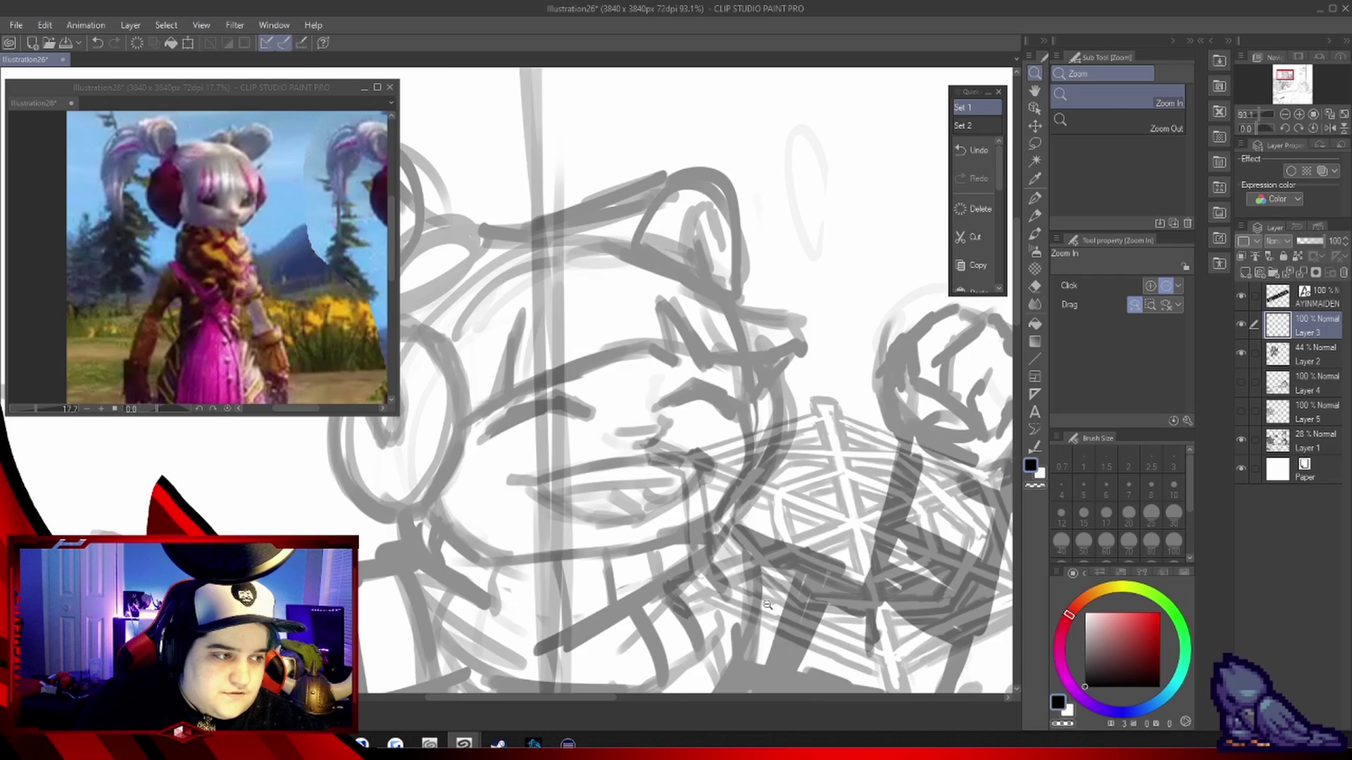
Ink the leaping figure's open mouth, nose, closed eye and cheek with the G-pen on Layer 3
left_click_drag(768, 604, 852, 597)
key("p")
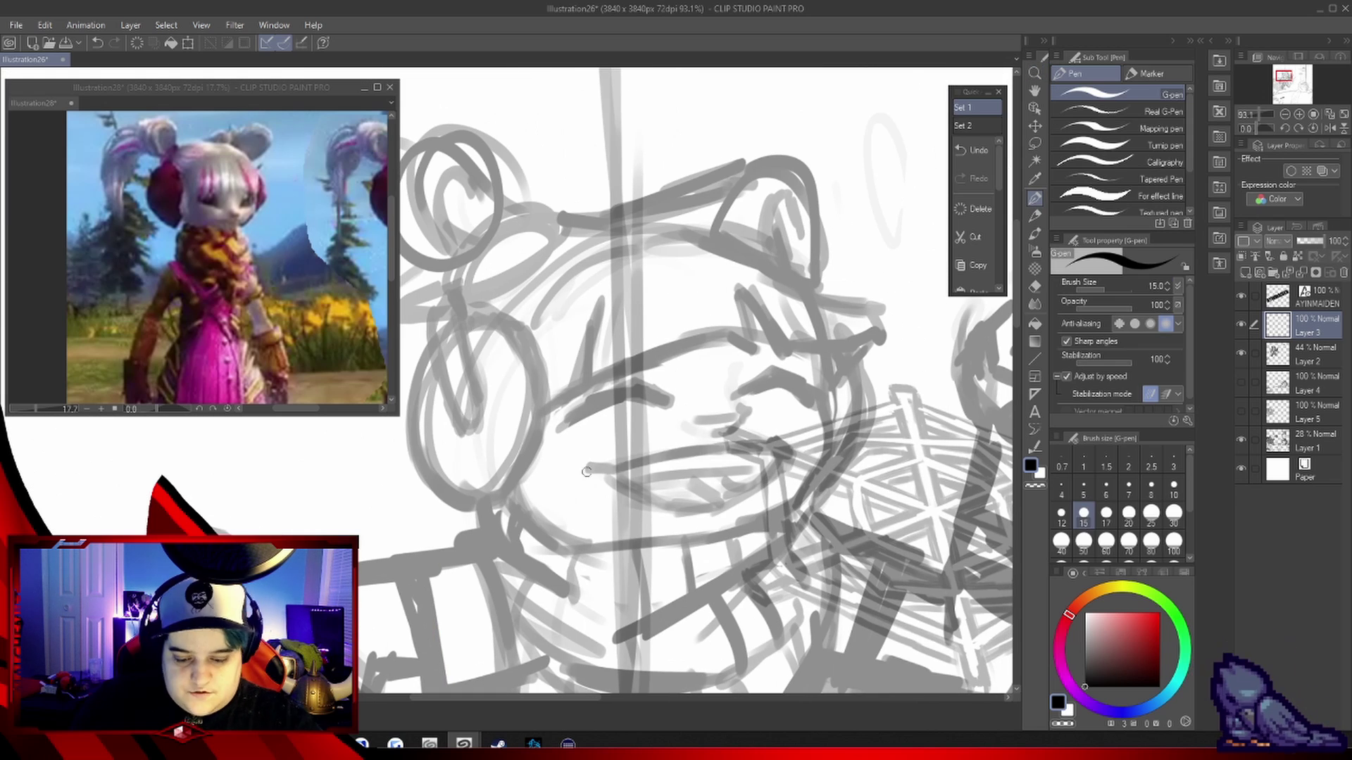
left_click_drag(588, 468, 785, 453)
left_click_drag(722, 469, 626, 484)
left_click_drag(726, 496, 683, 478)
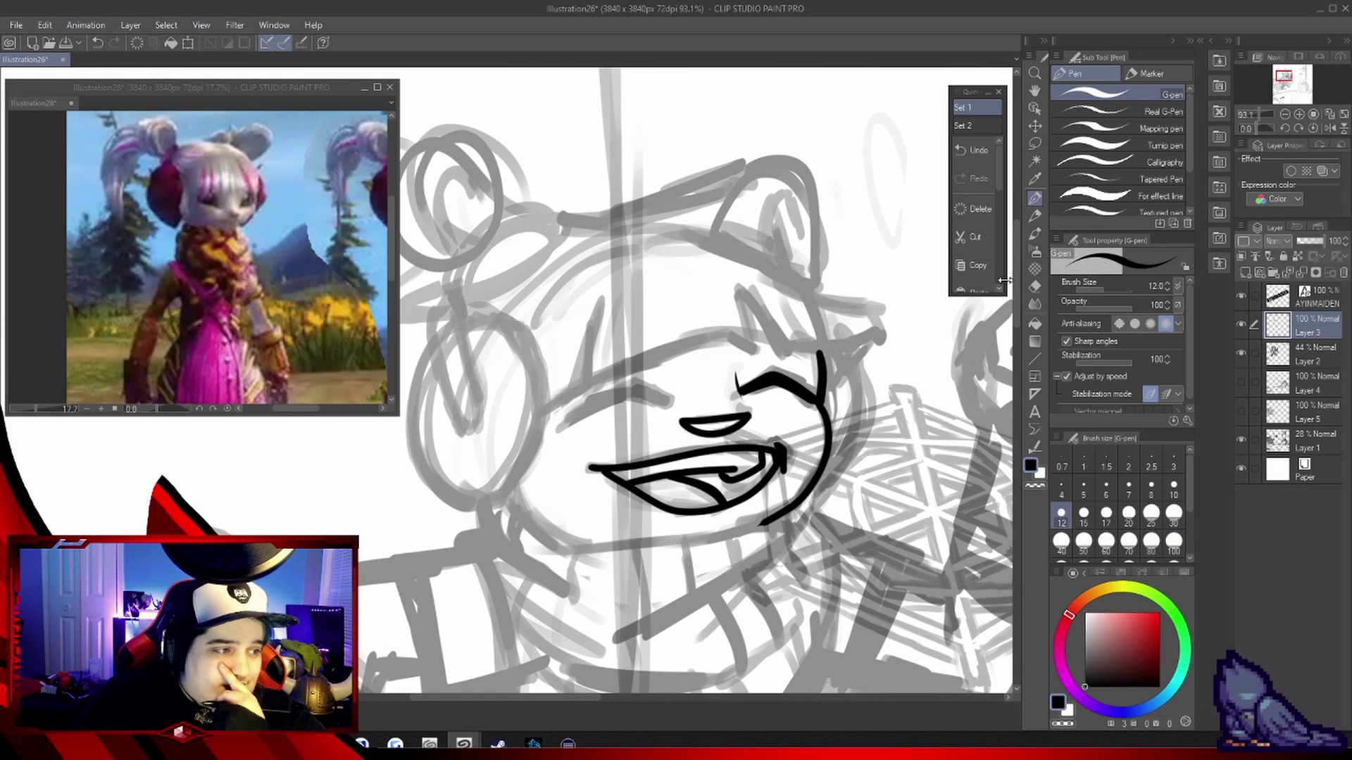
Ink the figure's pointed fringe and the crown of the hair, with thin strand lines inside
left_click_drag(542, 412, 718, 334)
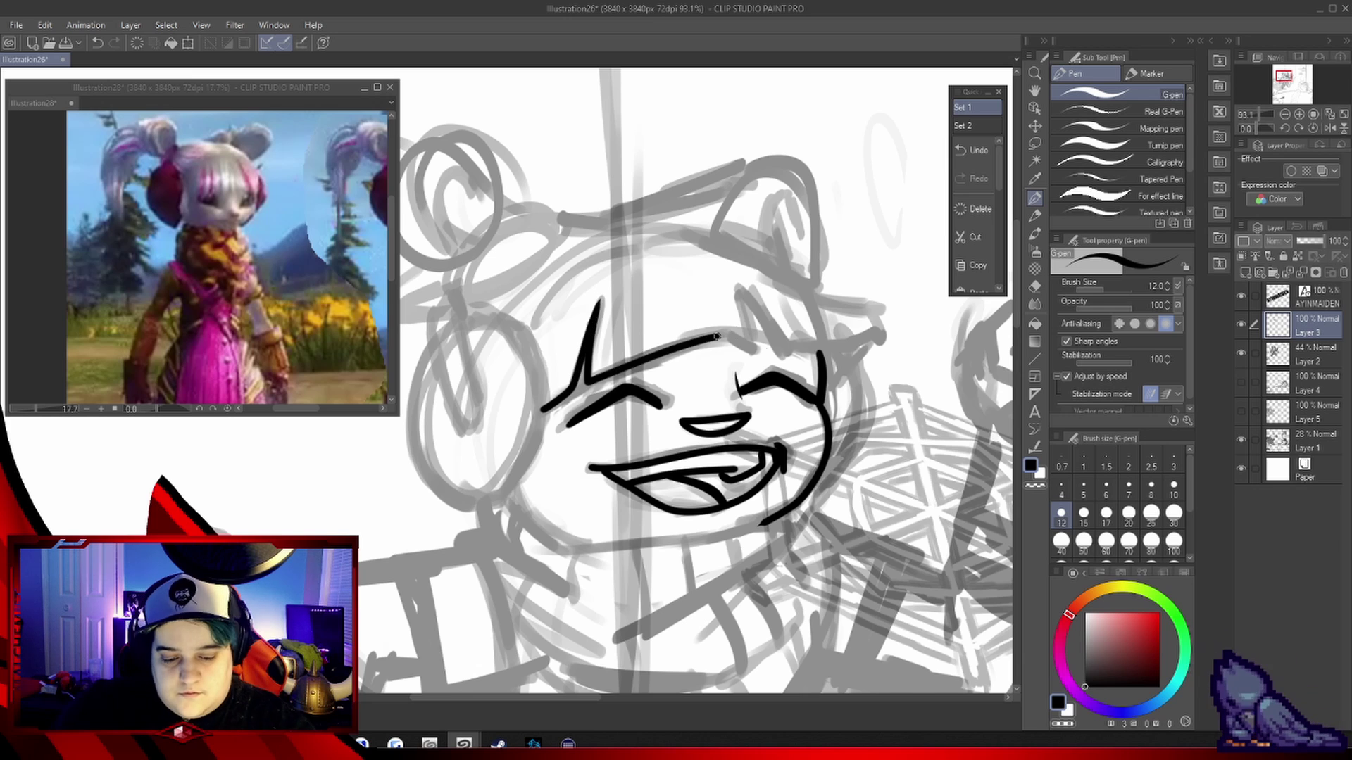
key("ctrl+z")
left_click_drag(584, 384, 753, 352)
key("ctrl+z")
left_click_drag(598, 239, 819, 345)
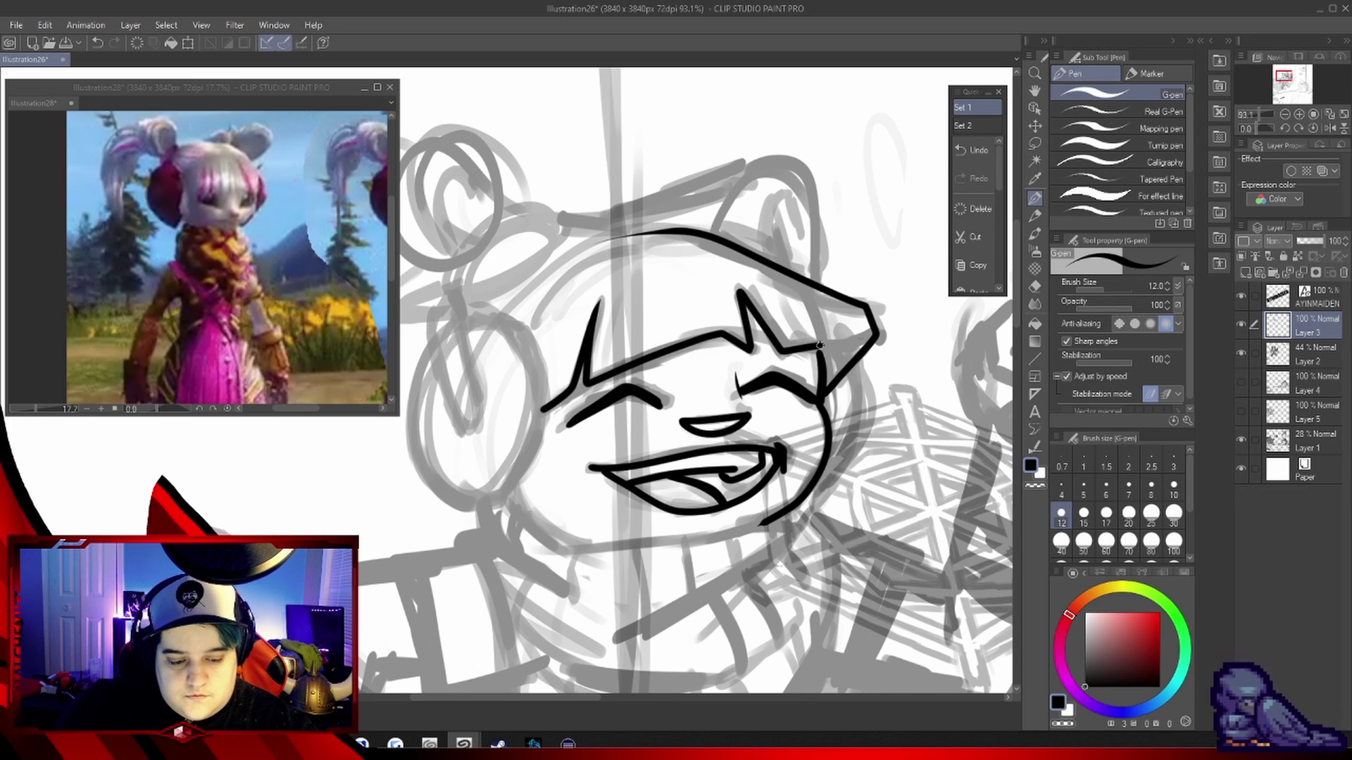
left_click_drag(475, 289, 704, 228)
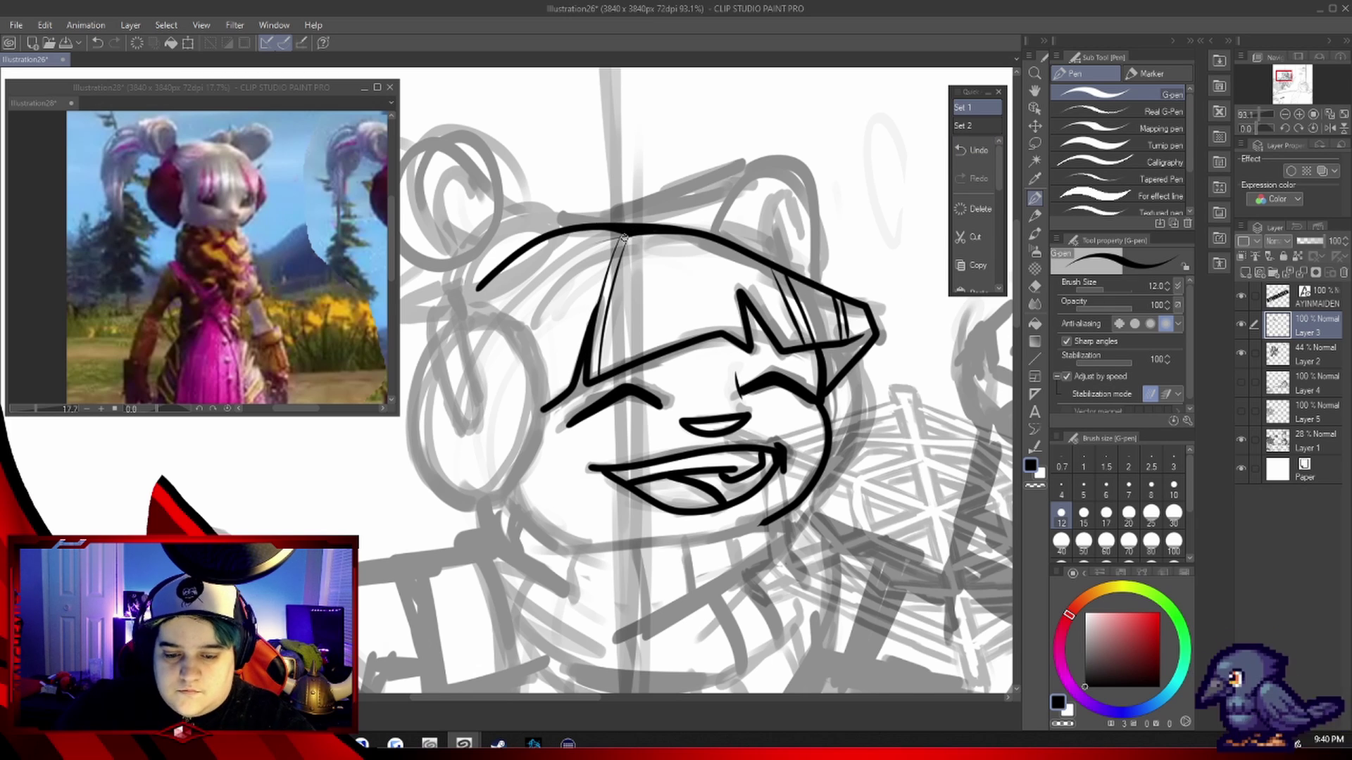
mouse_move(521, 327)
left_mouse_down()
mouse_move(788, 266)
mouse_move(833, 292)
left_mouse_up()
key("ctrl+z")
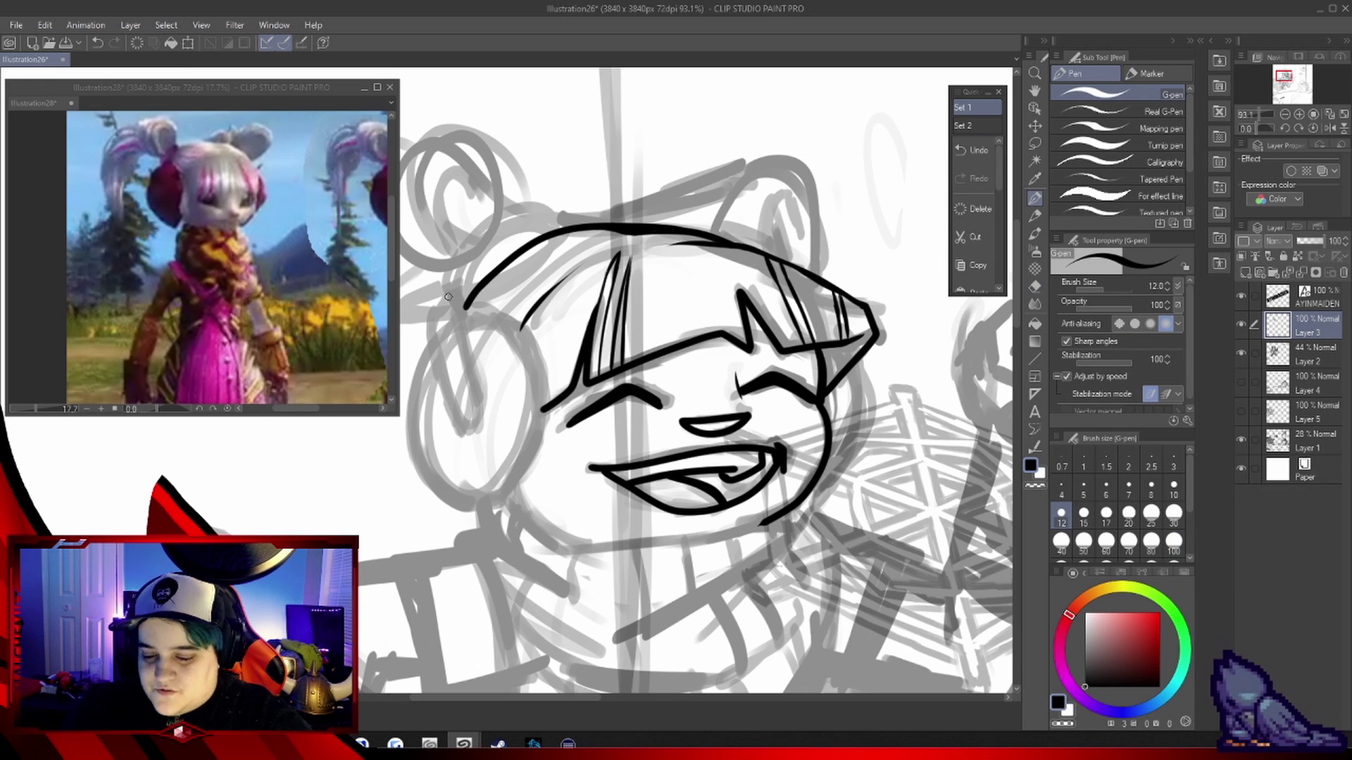
Ink both earmuffs with their band and the two hair buns
left_click_drag(447, 297, 482, 412)
left_click_drag(493, 327, 493, 496)
left_click_drag(856, 366, 817, 486)
left_click_drag(711, 232, 799, 172)
left_click_drag(771, 250, 817, 268)
mouse_move(739, 172)
left_mouse_down()
mouse_move(556, 219)
mouse_move(461, 303)
left_mouse_up()
mouse_move(461, 302)
left_mouse_down()
mouse_move(680, 303)
mouse_move(692, 165)
left_mouse_up()
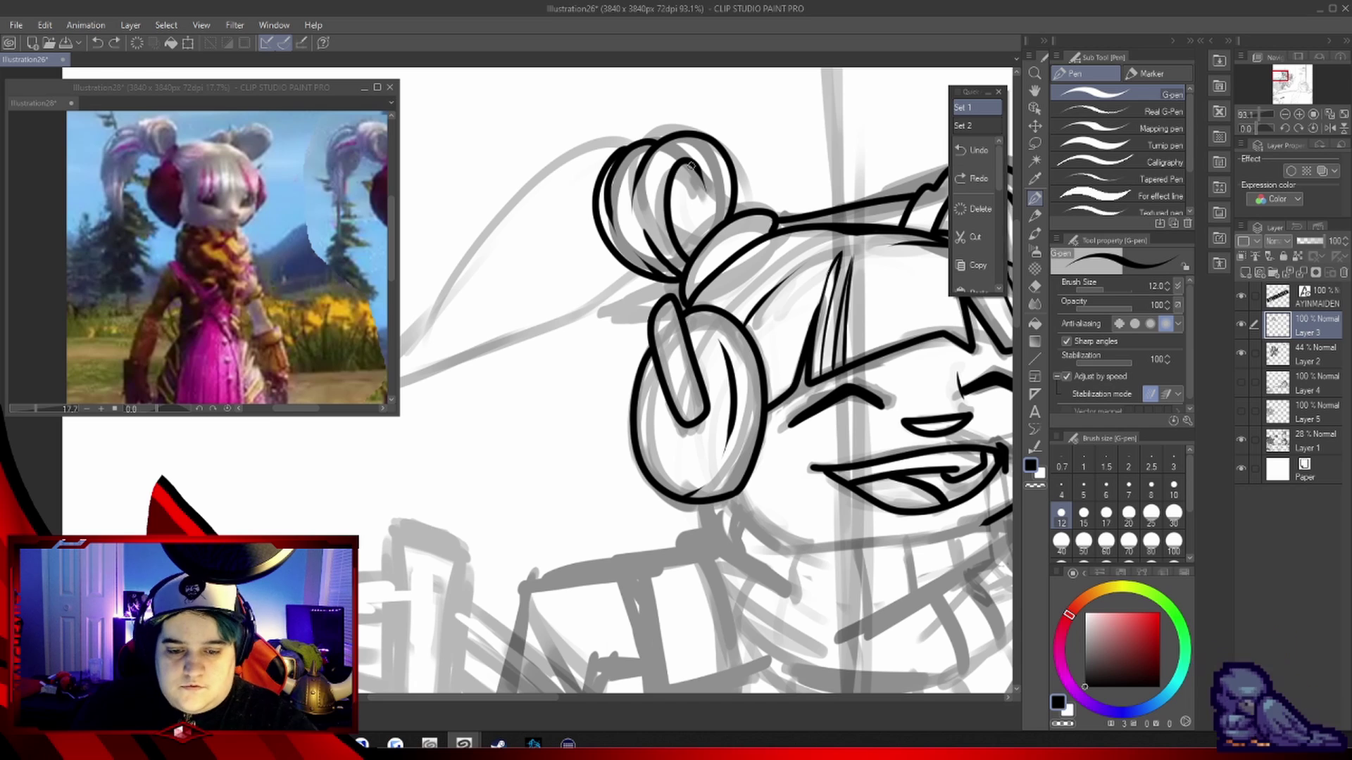
Ink the long pointed ponytail sweeping back from the bun, with inner hair strands
mouse_move(717, 341)
left_mouse_down()
mouse_move(544, 341)
mouse_move(908, 352)
left_mouse_up()
left_click_drag(775, 152, 803, 289)
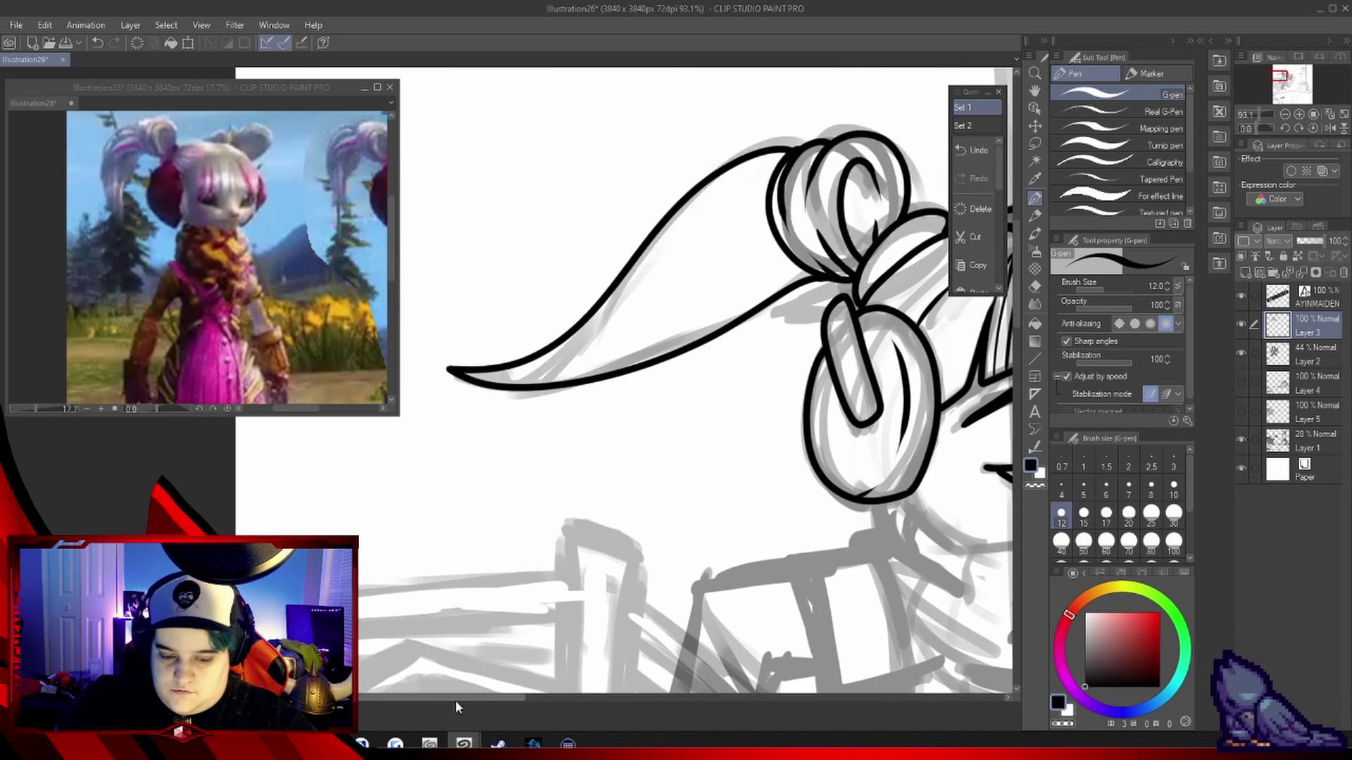
left_click_drag(633, 450, 676, 444)
left_click_drag(823, 221, 709, 306)
Ink the jaw, the scarf's wrapped outline below it and the edge of the near shoulder
mouse_move(950, 338)
left_mouse_down()
mouse_move(831, 303)
mouse_move(594, 266)
mouse_move(594, 122)
left_mouse_up()
left_click_drag(606, 408, 852, 355)
left_click_drag(711, 486, 940, 384)
left_click_drag(929, 492, 842, 627)
left_click_drag(574, 384, 666, 454)
left_click_drag(574, 394, 605, 525)
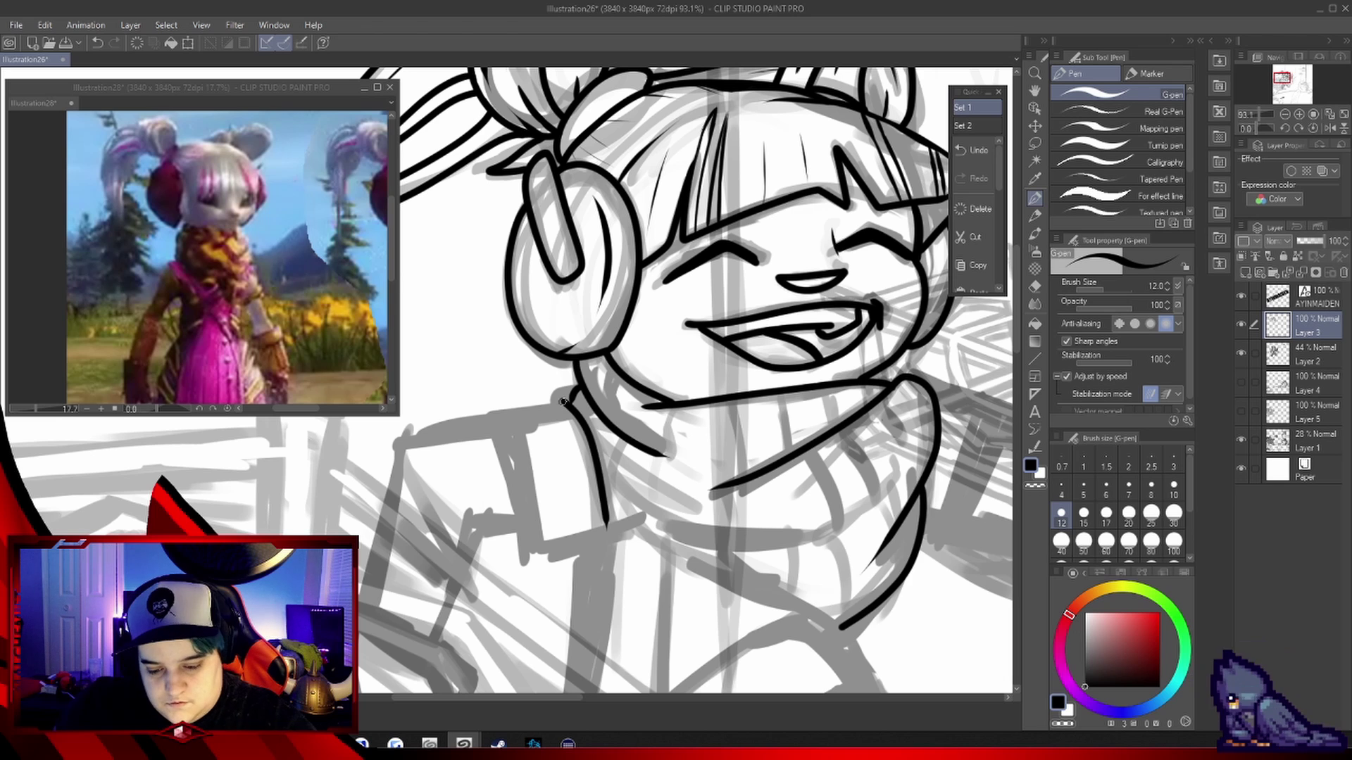
Ink the cuffed sleeve and bent elbow of the lowered arm and the side line of the torso
left_click_drag(419, 443, 567, 405)
mouse_move(504, 433)
left_mouse_down()
mouse_move(532, 549)
mouse_move(457, 581)
left_mouse_up()
left_click_drag(493, 563, 493, 535)
left_click_drag(461, 450, 383, 602)
left_click_drag(535, 577, 493, 338)
left_click_drag(538, 394, 605, 364)
left_click_drag(633, 422, 669, 317)
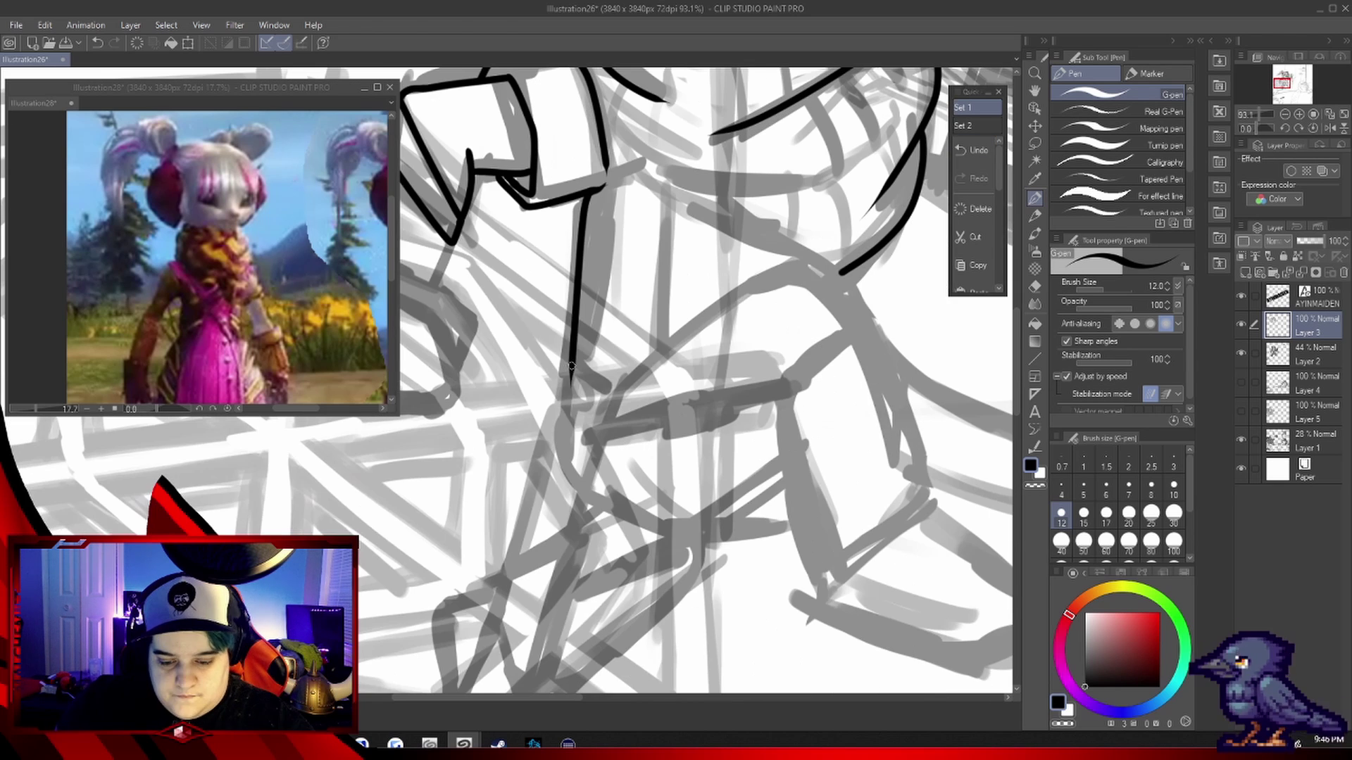
Ink the raised thigh and knee, the clothing folds and the shaft of the front boot
mouse_move(598, 403)
left_mouse_down()
mouse_move(781, 481)
mouse_move(556, 442)
left_mouse_up()
left_click_drag(588, 503, 620, 588)
left_click_drag(654, 331, 719, 485)
left_click_drag(493, 380, 539, 465)
left_click_drag(544, 363, 528, 439)
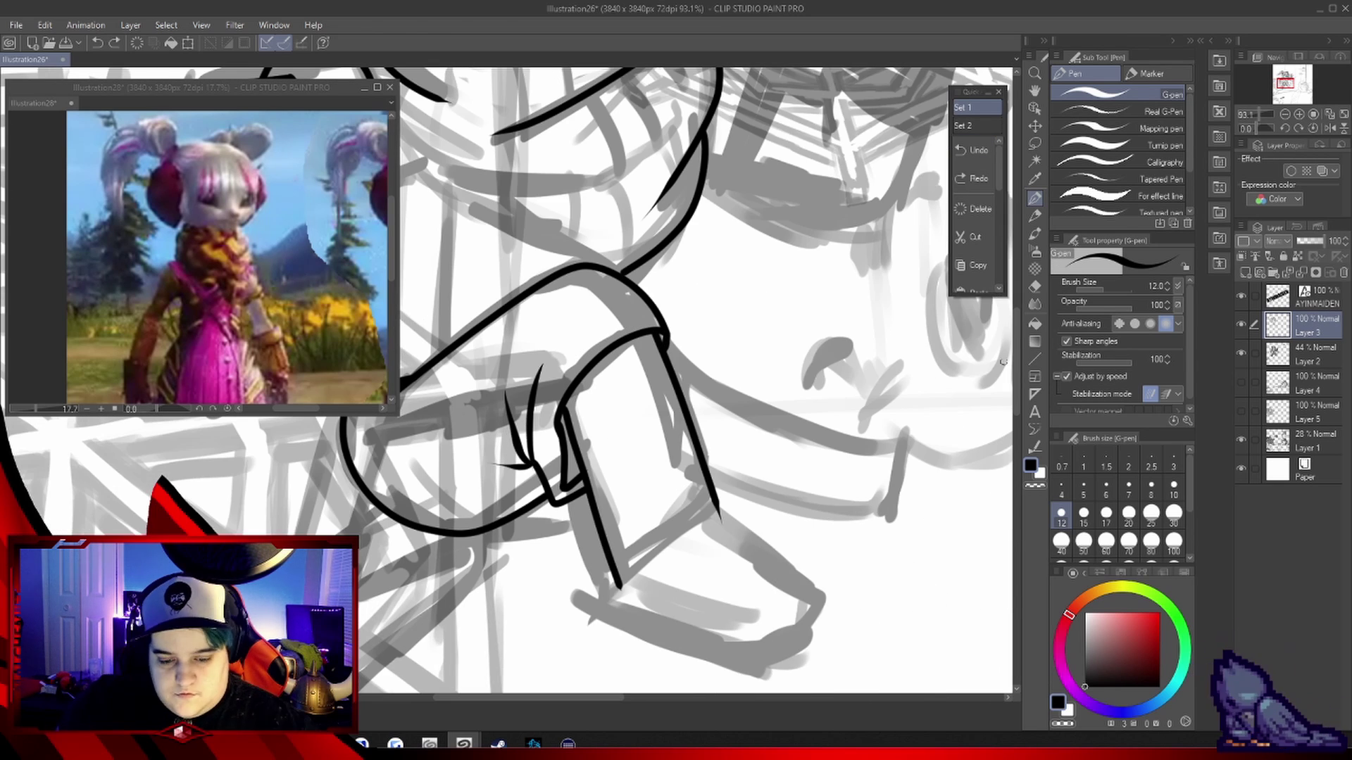
Ink the front boot's ankle band, toe panel and thick sole
left_click_drag(616, 580, 616, 440)
left_click_drag(616, 440, 754, 368)
left_click_drag(704, 289, 757, 369)
left_click_drag(588, 225, 708, 401)
left_click_drag(676, 204, 708, 295)
left_click_drag(838, 415, 623, 465)
left_click_drag(817, 338, 654, 437)
left_click_drag(395, 370, 732, 370)
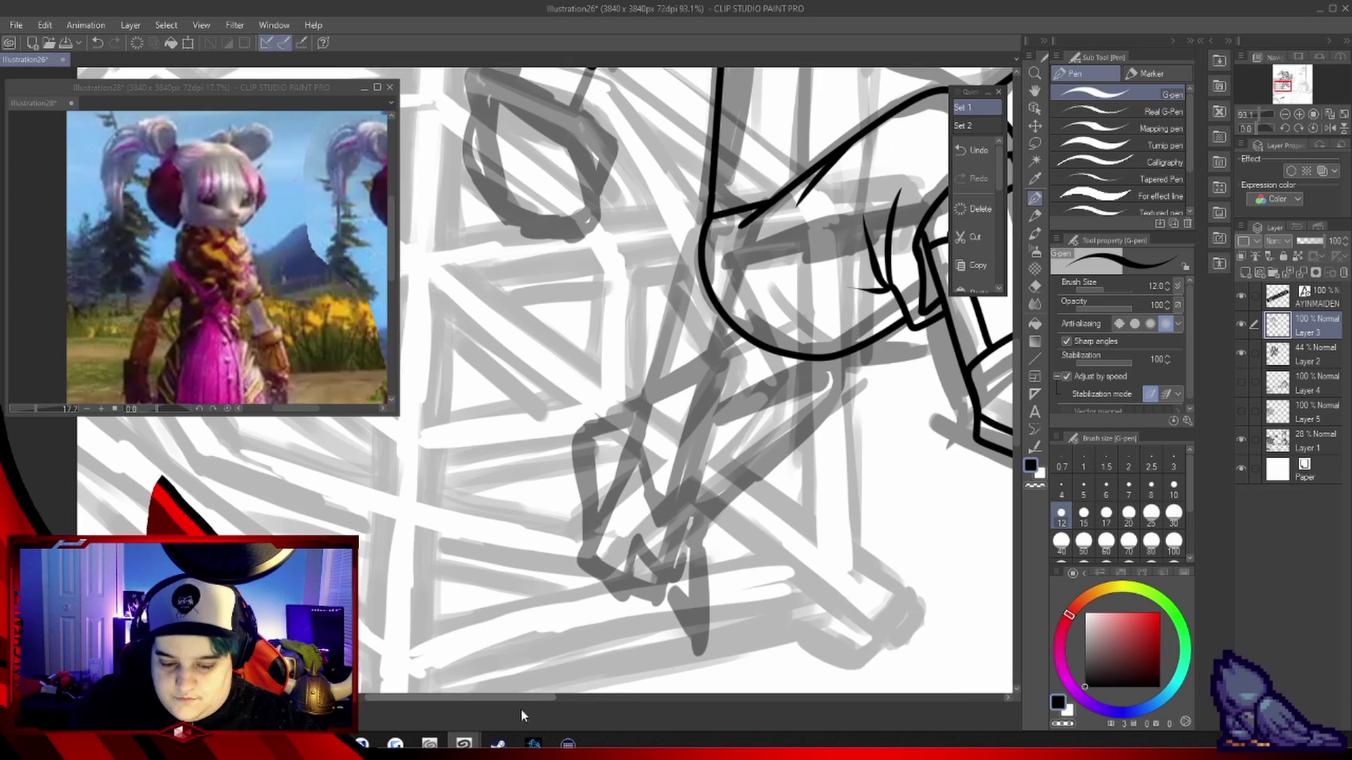
Ink the rear leg trailing behind the figure and its boot over the web
mouse_move(873, 338)
left_mouse_down()
mouse_move(729, 366)
mouse_move(707, 341)
left_mouse_up()
left_click_drag(704, 422, 704, 384)
left_click_drag(638, 423, 704, 370)
left_click_drag(729, 426, 672, 468)
mouse_move(563, 394)
left_mouse_down()
mouse_move(605, 553)
mouse_move(687, 546)
left_mouse_up()
mouse_move(617, 451)
left_mouse_down()
mouse_move(676, 468)
mouse_move(679, 528)
left_mouse_up()
Ink the scarf's folds and fill them with curved cross stripes
scroll(634, 423, "down", 1)
mouse_move(577, 352)
left_mouse_down()
mouse_move(578, 676)
mouse_move(764, 458)
mouse_move(767, 387)
left_mouse_up()
left_click_drag(761, 384, 842, 337)
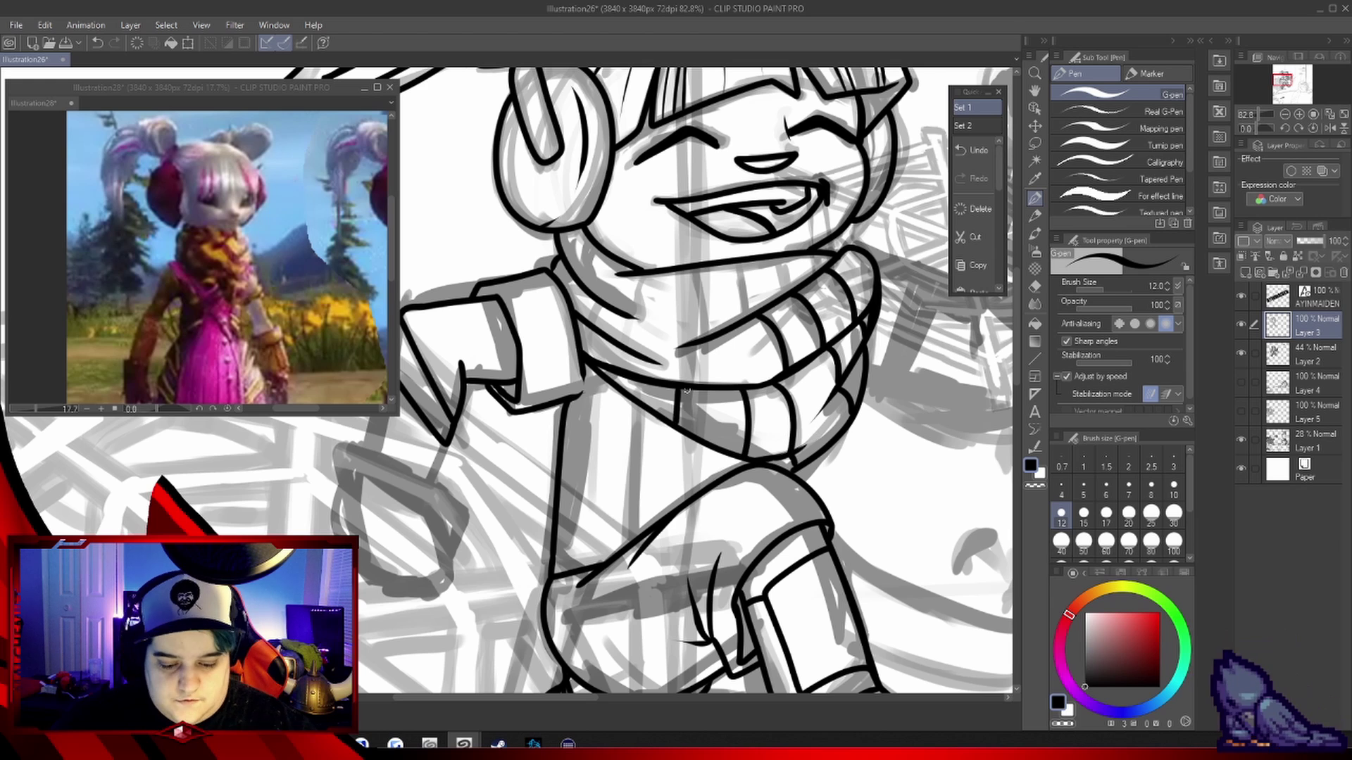
left_click_drag(493, 697, 598, 707)
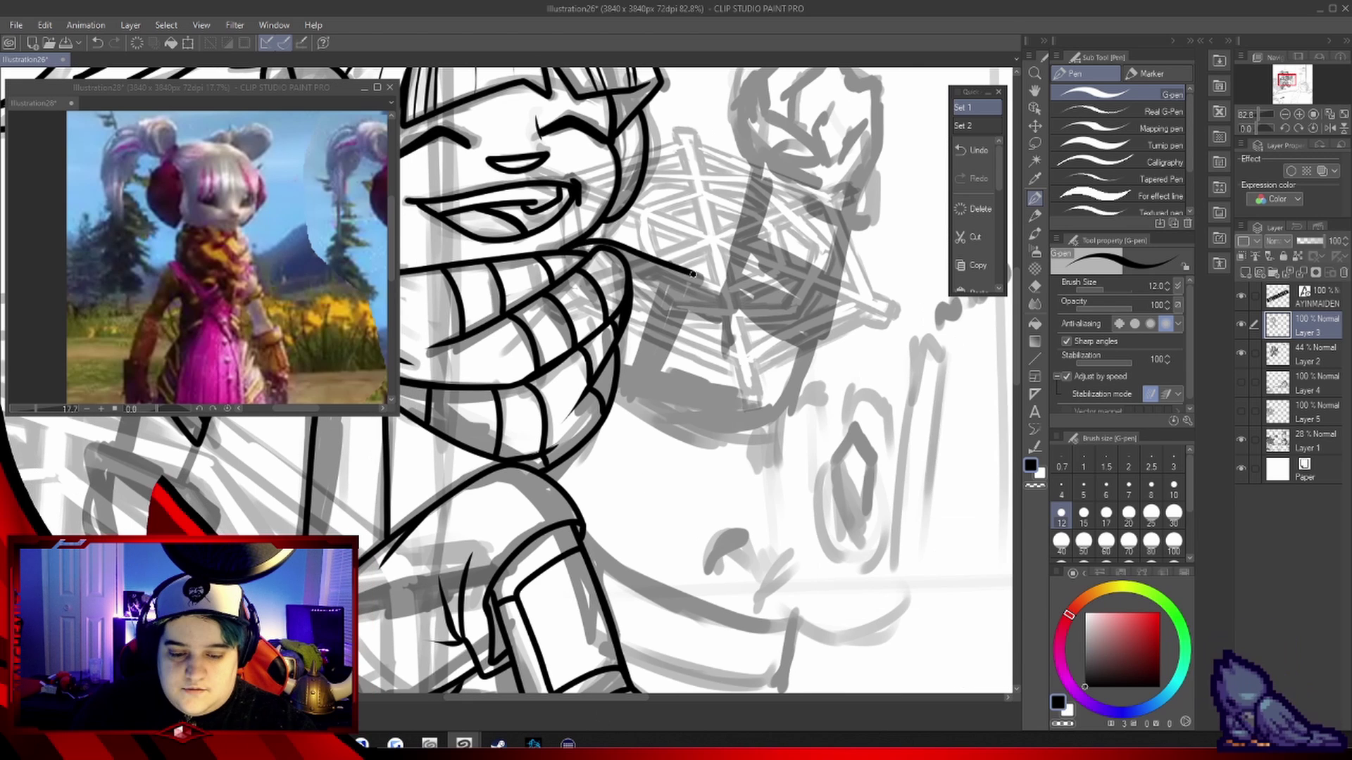
Ink the raised arm's sleeve, elbow and forearm cuff, undoing the last stray stroke
mouse_move(757, 232)
left_mouse_down()
mouse_move(728, 498)
mouse_move(796, 542)
left_mouse_up()
left_click_drag(848, 419, 822, 574)
left_click_drag(761, 416, 877, 303)
left_click(975, 150)
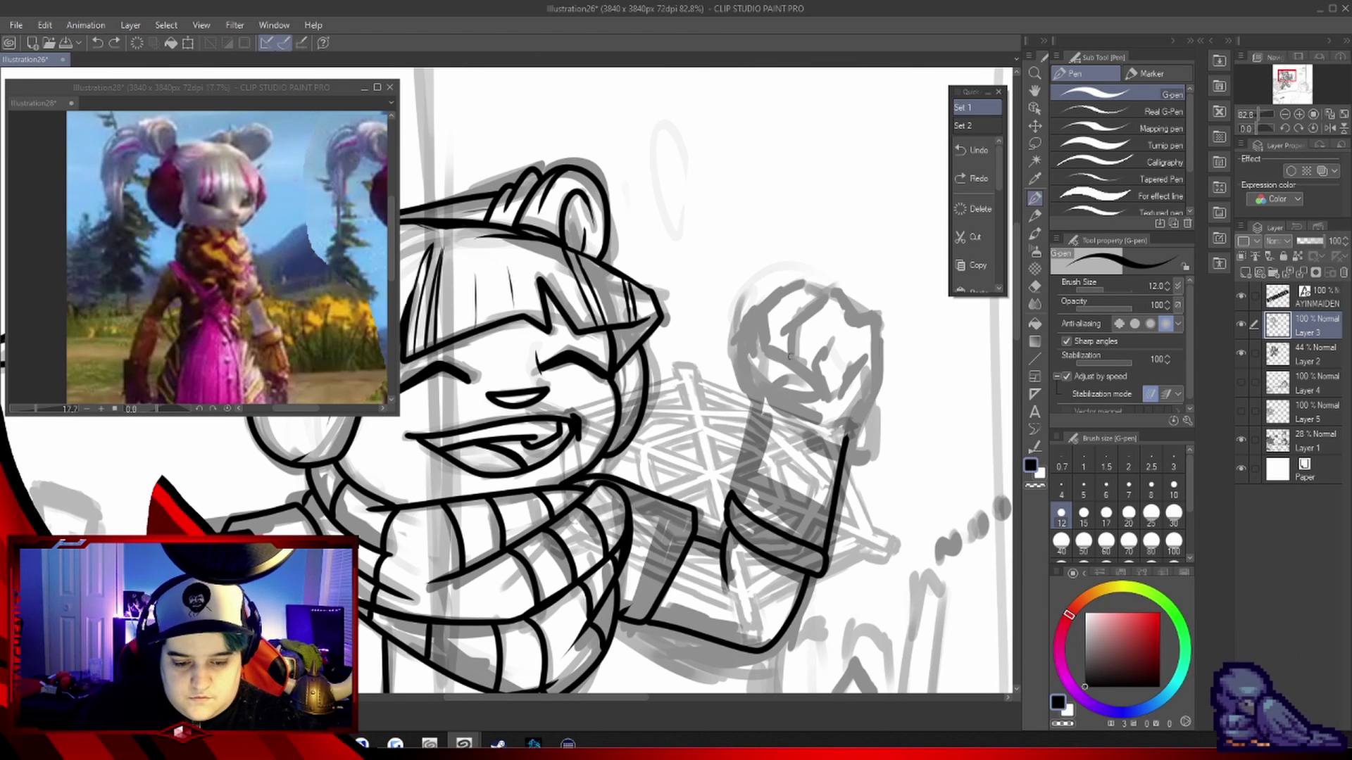
Ink the raised fist with its curled fingers and the hand of the lowered arm
left_click_drag(809, 404, 743, 352)
left_click_drag(760, 324, 884, 343)
left_click_drag(815, 303, 781, 363)
left_click_drag(810, 422, 809, 324)
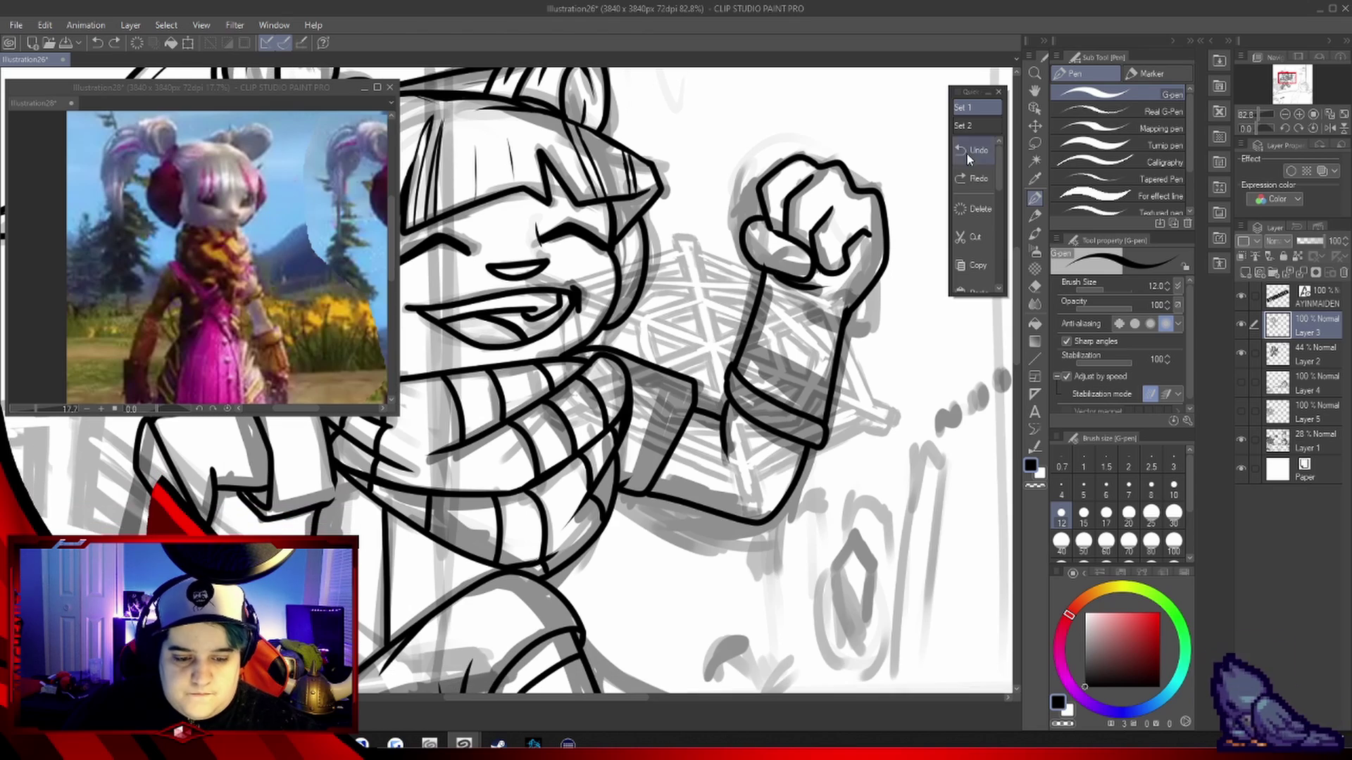
mouse_move(733, 362)
left_mouse_down()
mouse_move(769, 271)
mouse_move(851, 275)
left_mouse_up()
left_click_drag(493, 493, 704, 282)
key("ctrl+minus")
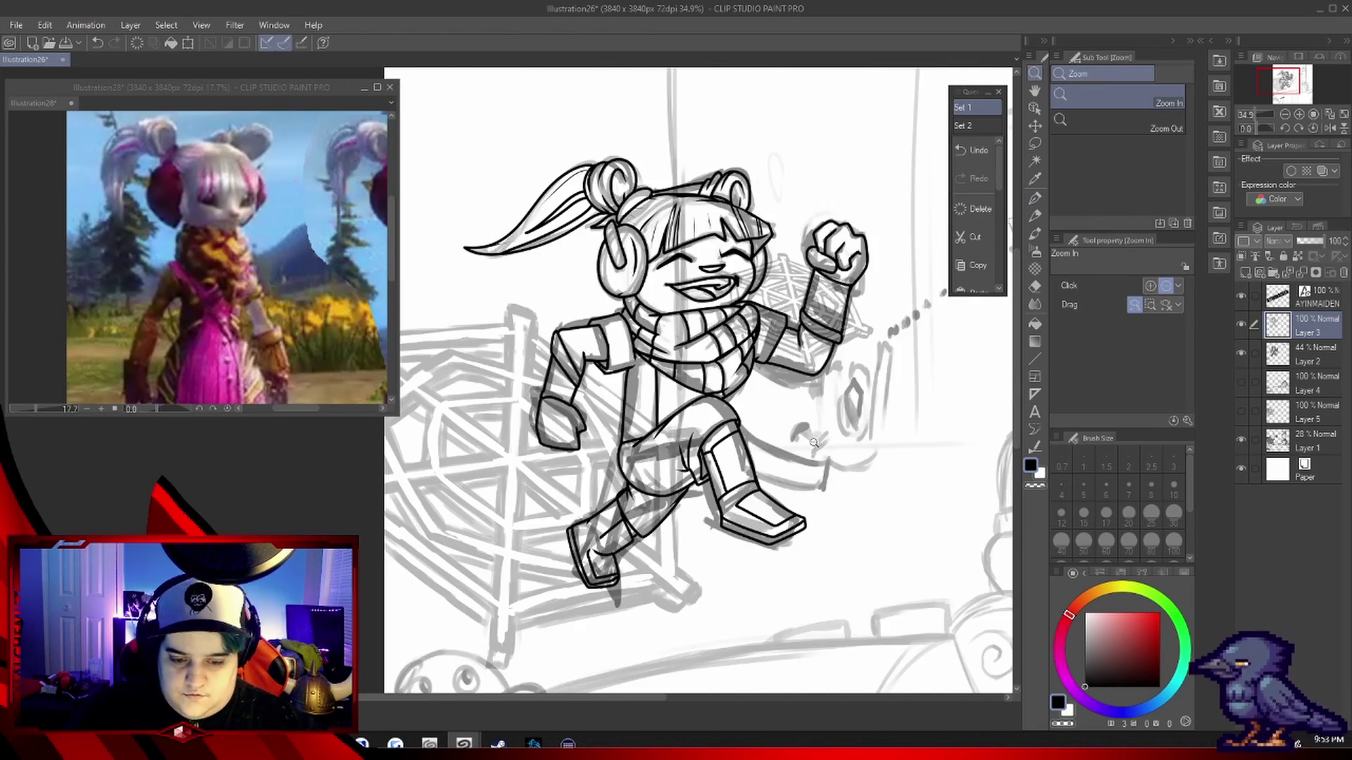
Lasso the raised fist and forearm, then rotate the selection slightly and scale it to 83%
key("m")
key("ctrl+plus")
left_click_drag(809, 201, 799, 188)
key("ctrl+t")
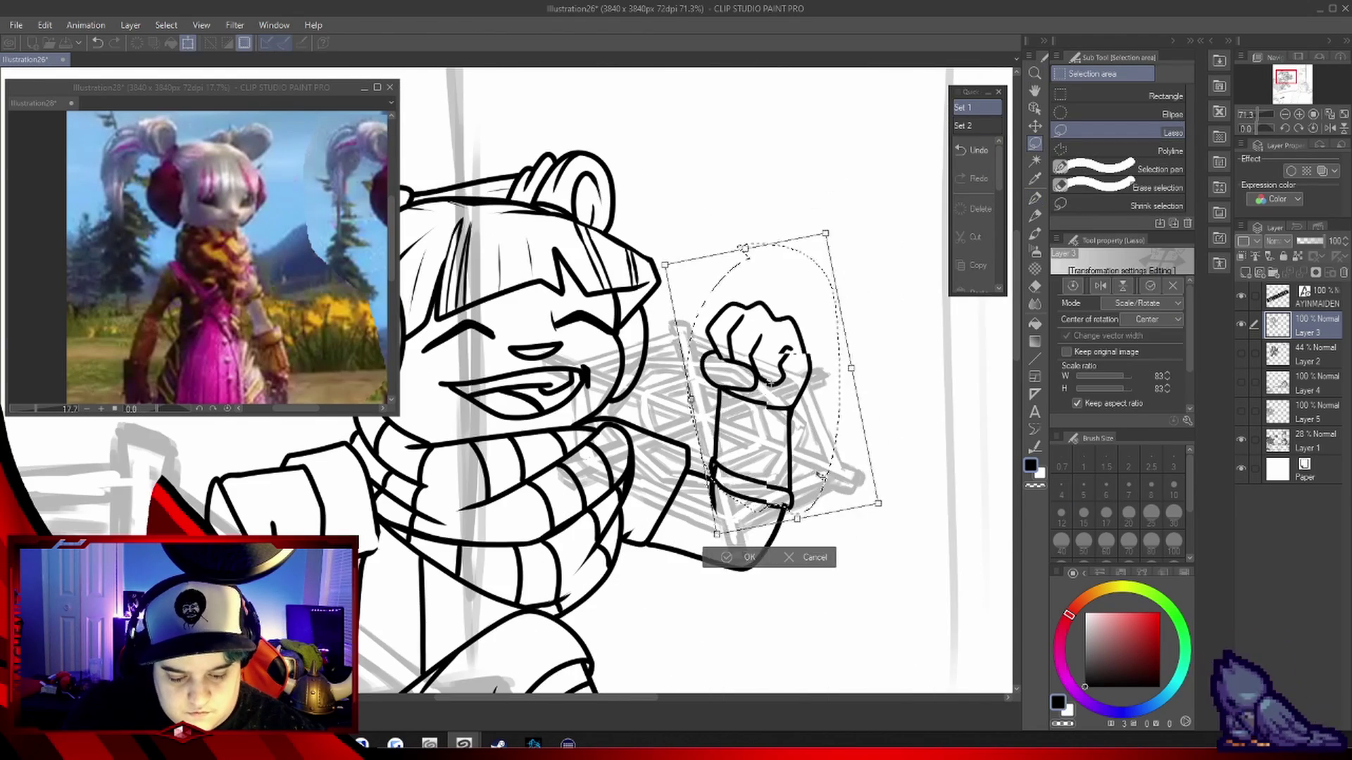
key("Return")
Redraw the lines that join the resized forearm to the raised arm's elbow
key("ctrl+plus")
key("p")
left_click_drag(667, 513, 615, 406)
key("ctrl+minus")
Show Layer 4 and Layer 5 and erase the web lines on Layer 5 crossing the figure's arm and torso
left_click(1240, 381)
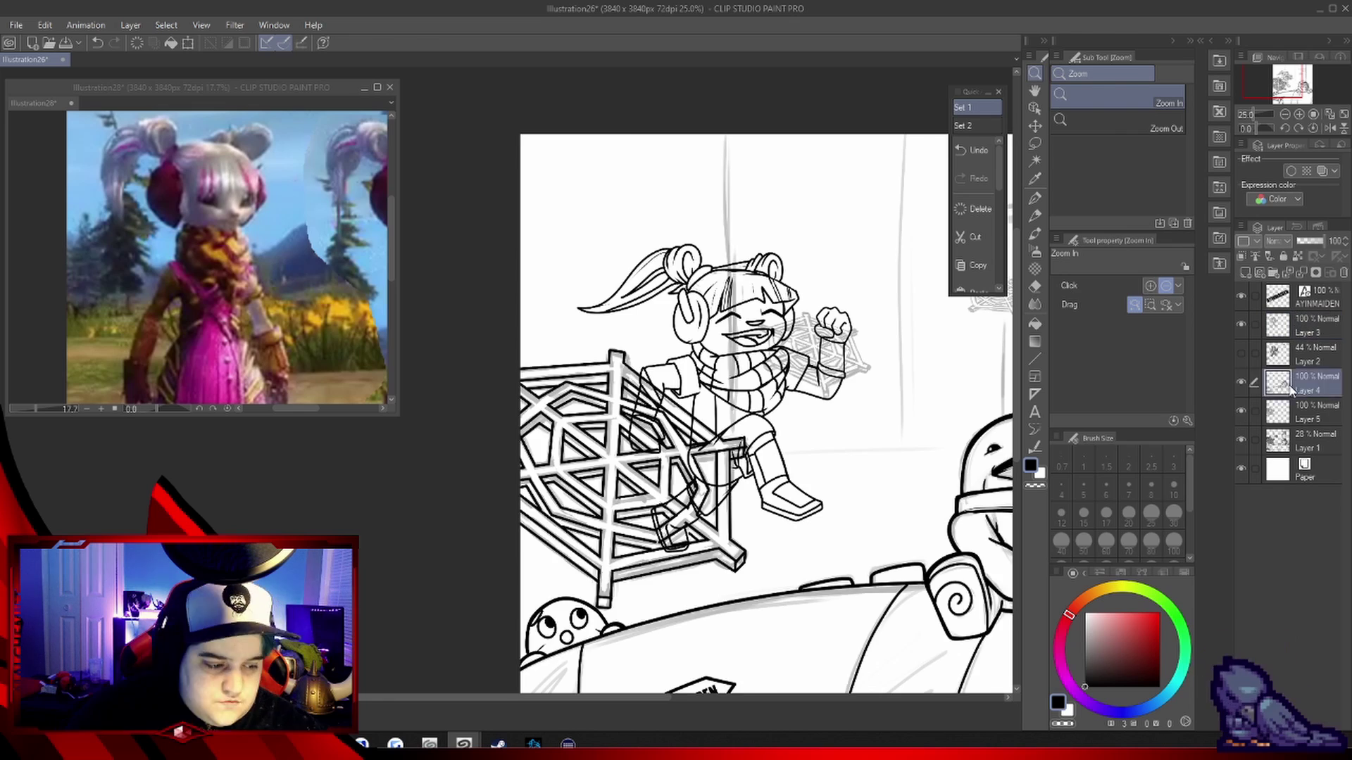
left_click(1240, 411)
left_click(1309, 412)
key("ctrl+plus")
key("e")
mouse_move(563, 458)
left_mouse_down()
mouse_move(611, 524)
mouse_move(620, 514)
left_mouse_up()
left_click_drag(620, 514, 606, 415)
left_click_drag(704, 563, 732, 521)
left_click_drag(732, 521, 718, 422)
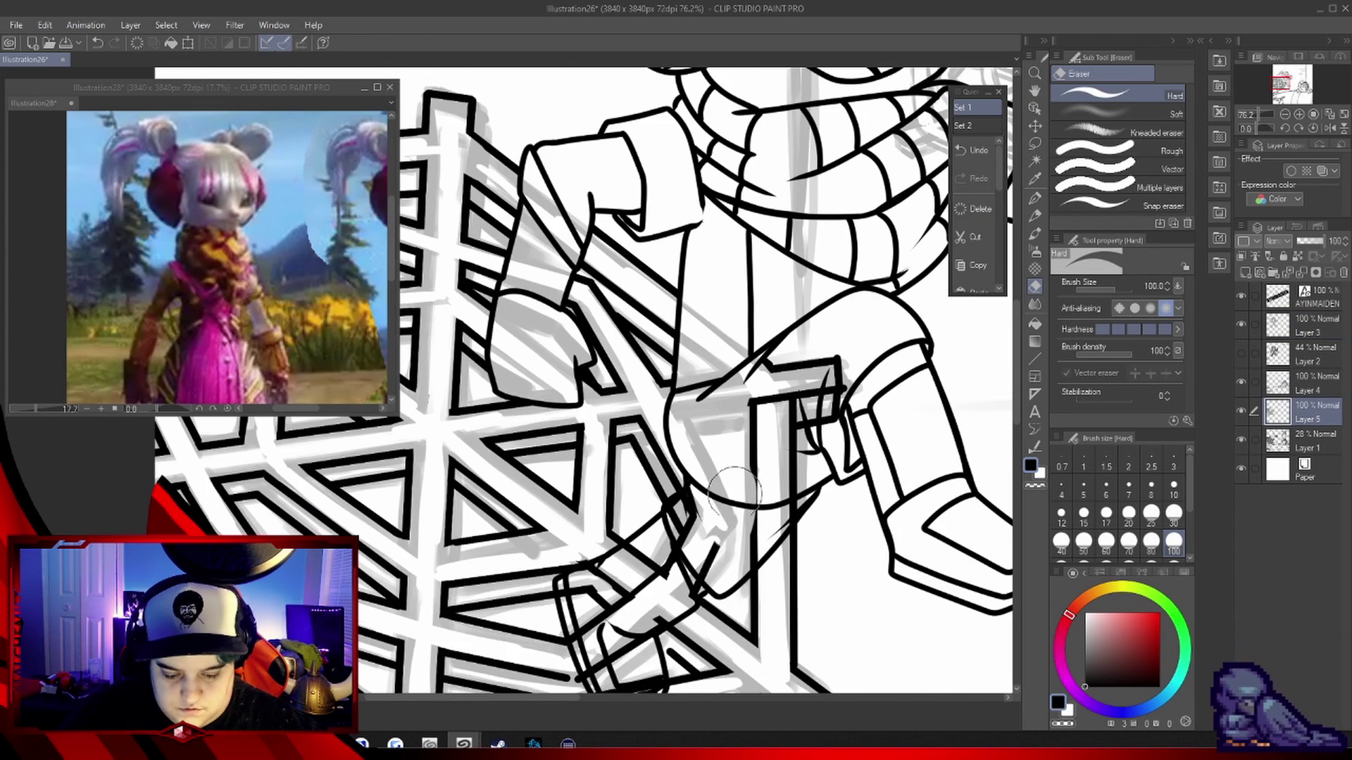
Erase the web lines that run through the figure's thigh, rear leg and rear boot
left_click_drag(585, 599, 619, 542)
left_click_drag(619, 542, 606, 444)
left_click_drag(605, 493, 634, 451)
left_click_drag(767, 345, 761, 271)
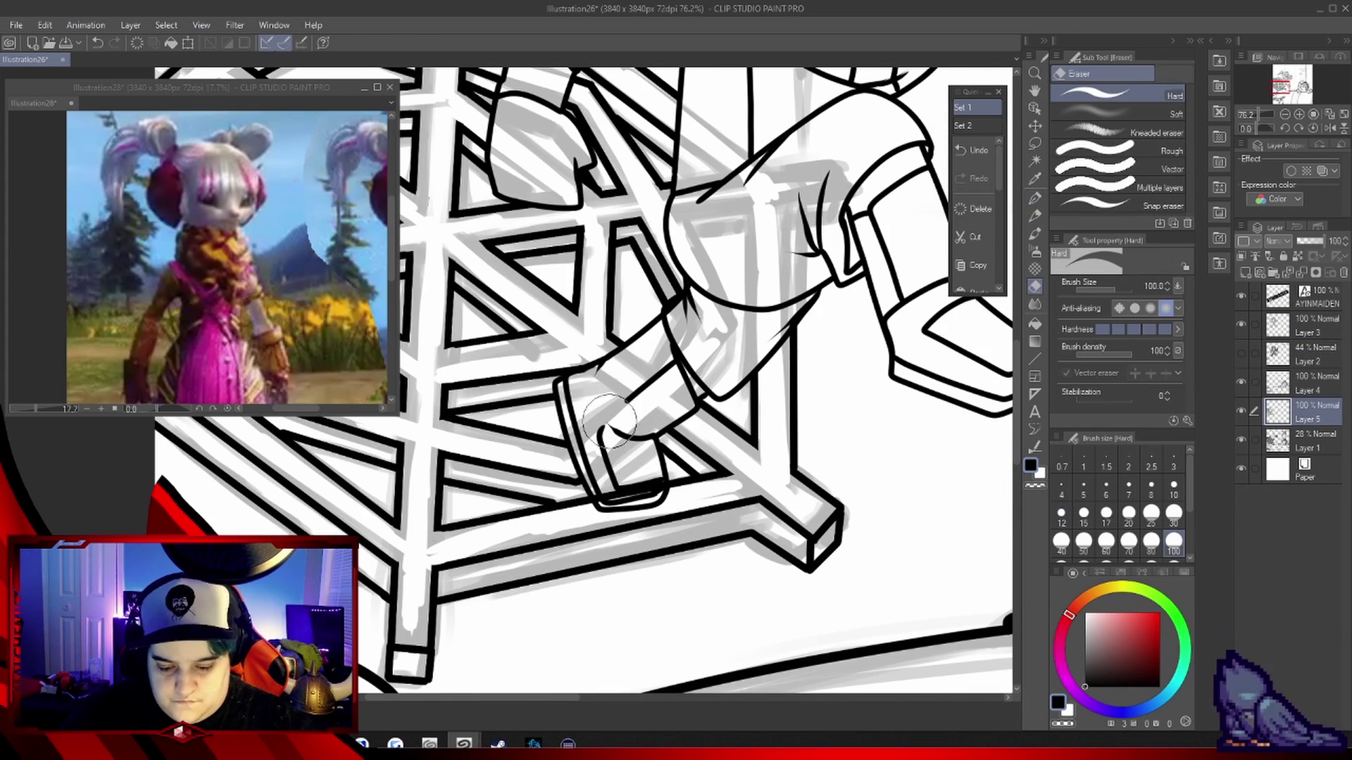
Narrow the large web's lines with Adjust line width at 1.0 and a brush size of 30
key("ctrl+minus")
key("y")
left_click_drag(831, 324, 810, 493)
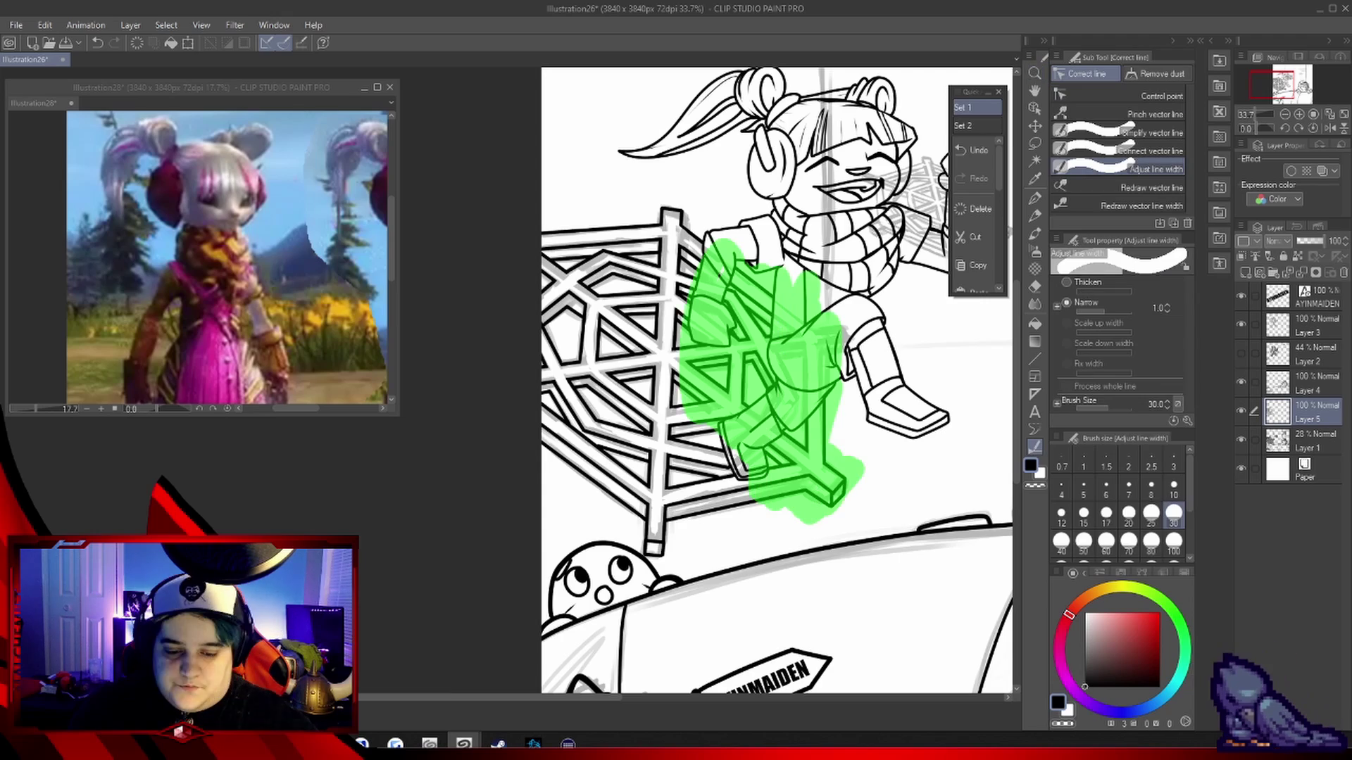
left_click_drag(704, 232, 578, 521)
mouse_move(831, 324)
left_mouse_down()
mouse_move(655, 542)
mouse_move(690, 211)
left_mouse_up()
scroll(669, 387, "up", 4)
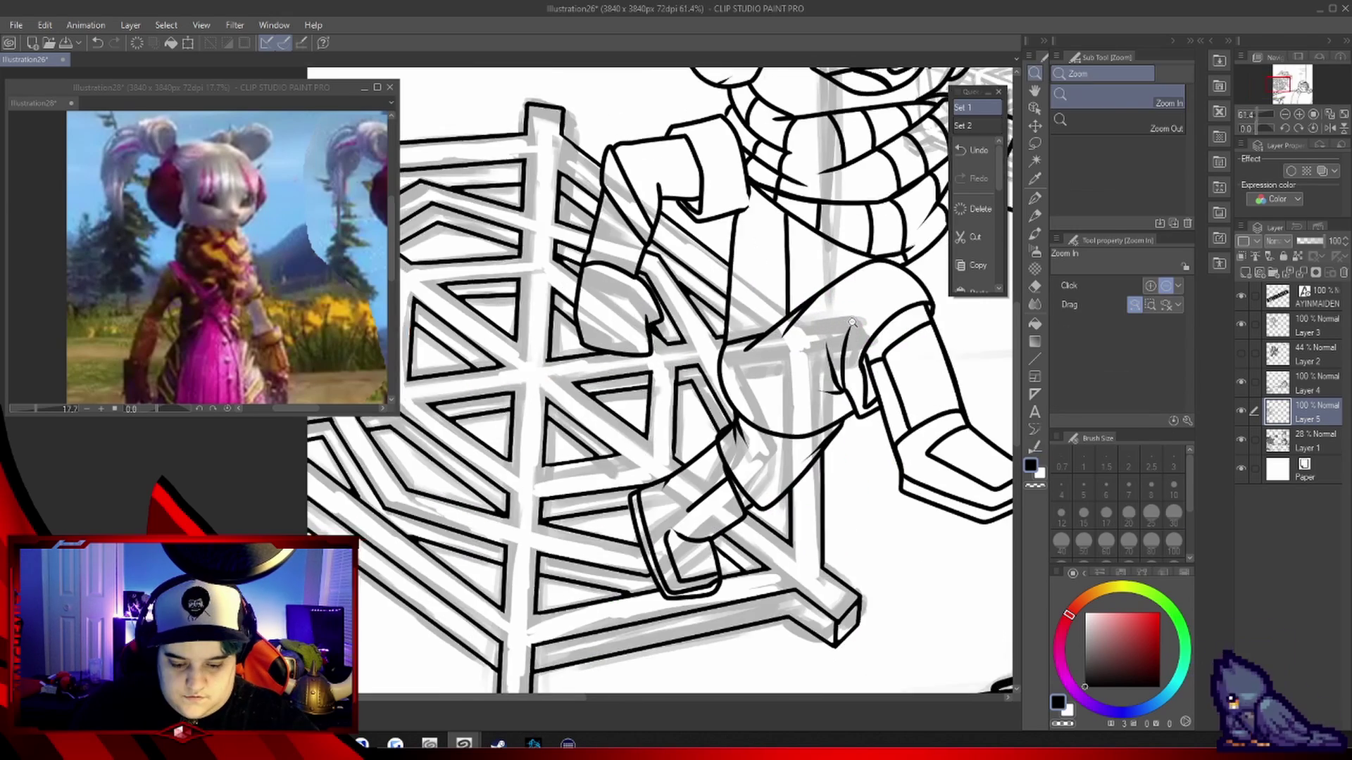
scroll(669, 387, "down", 3)
Thicken the outline of the lowered arm and torso on Layer 3 with the G-pen at size 17
left_click(1310, 325)
scroll(664, 134, "up", 3)
key("p")
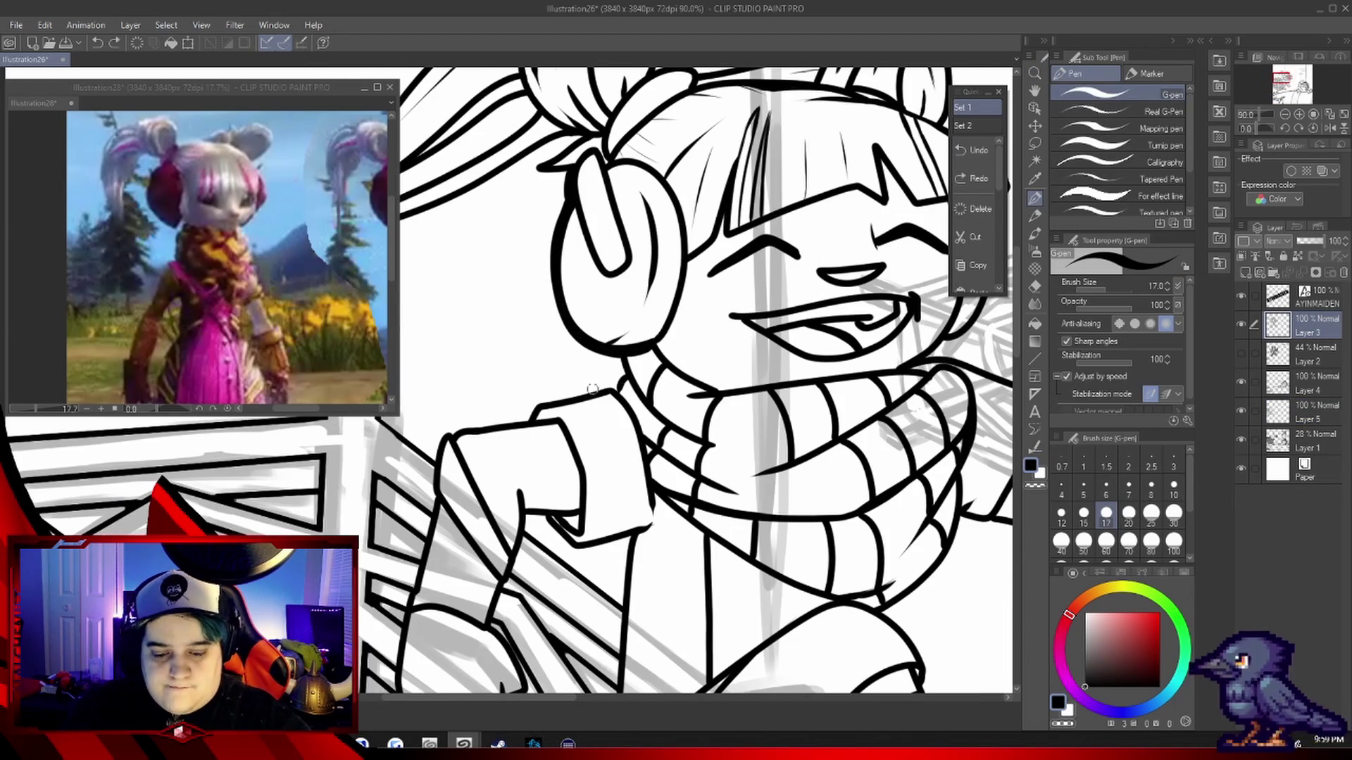
left_click_drag(434, 495, 539, 319)
left_click_drag(540, 319, 608, 448)
left_click_drag(726, 360, 729, 504)
left_click_drag(541, 315, 449, 138)
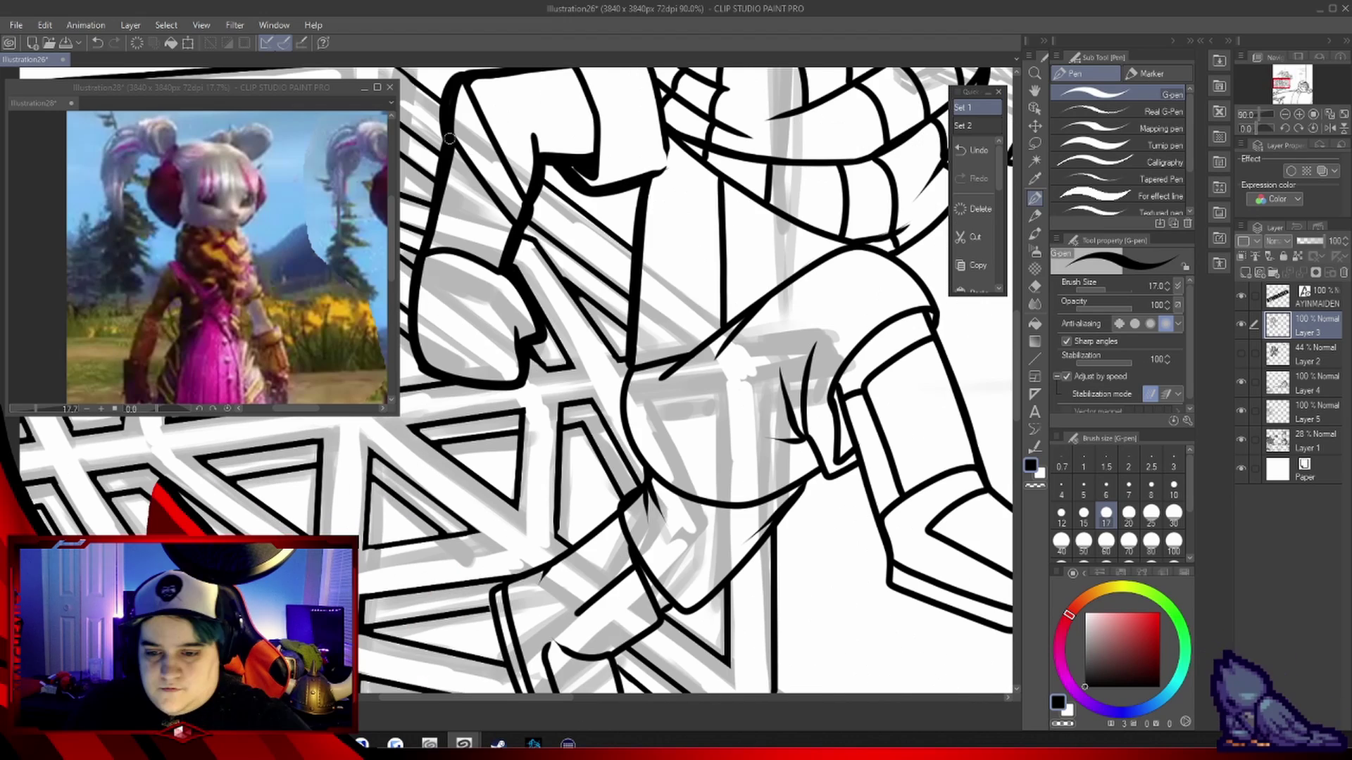
Thicken the outer contour of the hips, the legs and the front boot
mouse_move(622, 388)
left_mouse_down()
mouse_move(774, 493)
mouse_move(676, 367)
mouse_move(585, 325)
left_mouse_up()
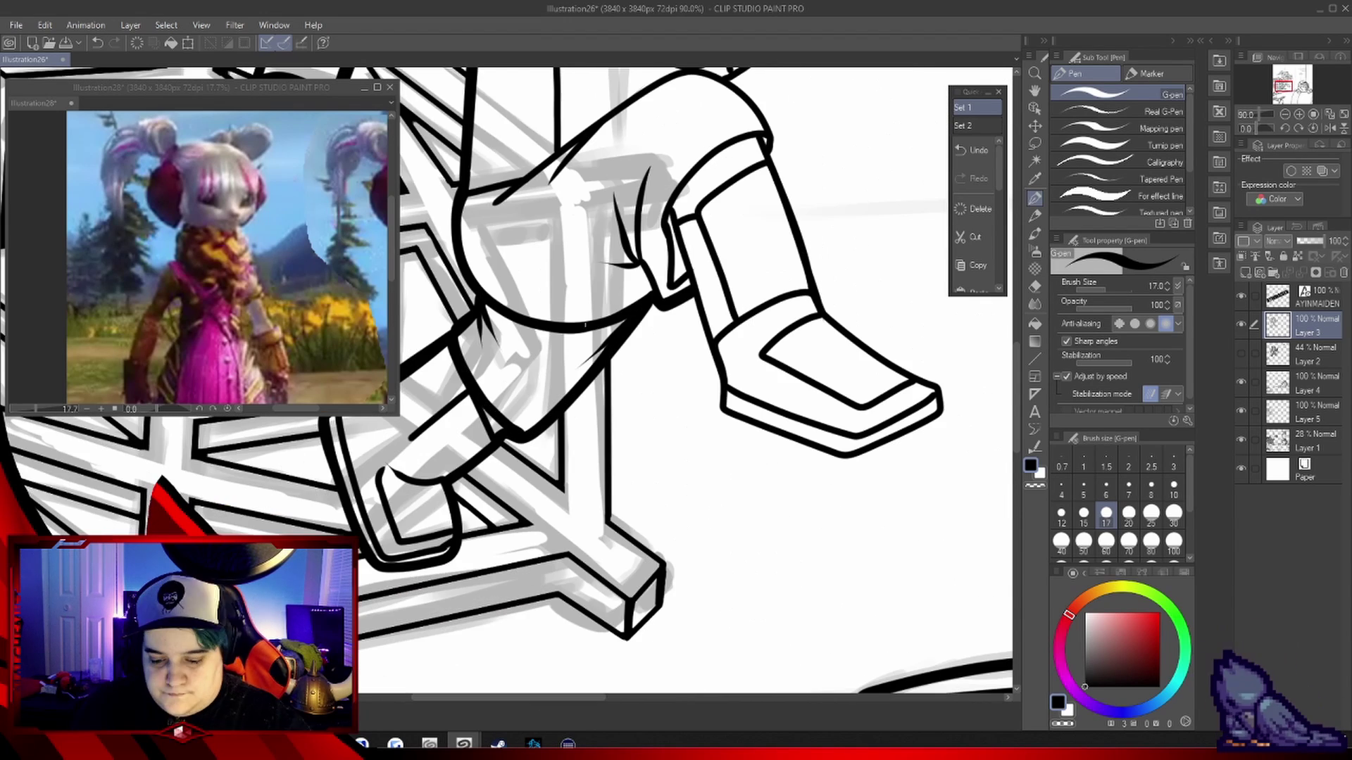
left_click_drag(709, 389, 550, 619)
left_click_drag(668, 395, 616, 541)
left_click_drag(620, 353, 619, 563)
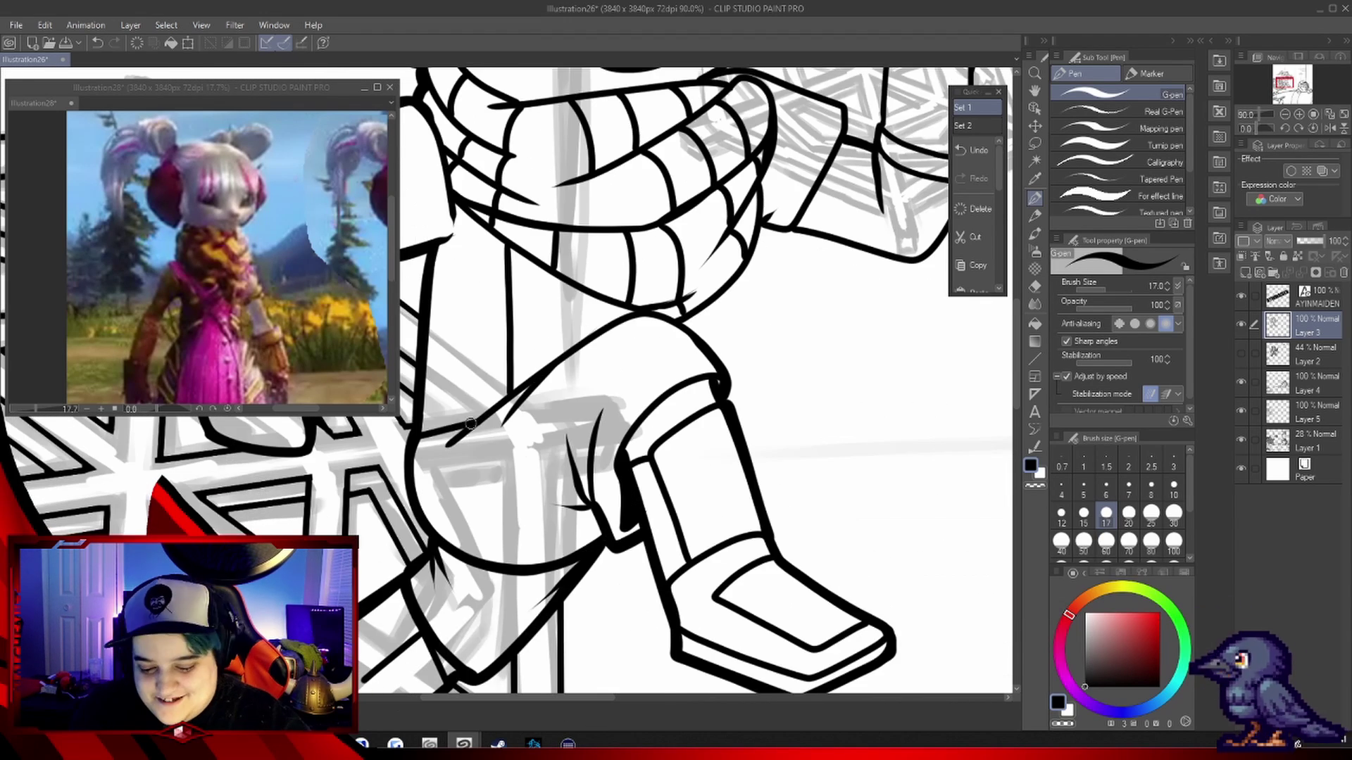
Thicken the outer contour of the raised knee, the scarf and the shoulders
left_click_drag(635, 309, 468, 429)
mouse_move(405, 236)
left_mouse_down()
mouse_move(687, 518)
mouse_move(774, 331)
left_mouse_up()
left_click_drag(747, 251, 711, 290)
left_click_drag(775, 352, 539, 352)
left_click_drag(712, 386, 542, 431)
left_click_drag(633, 211, 634, 317)
mouse_move(637, 310)
left_mouse_down()
mouse_move(621, 450)
mouse_move(722, 491)
mouse_move(944, 662)
left_mouse_up()
Thicken the outer contour of the ponytail, hair buns, earmuffs and head, undoing a stray stroke
left_click_drag(746, 205, 641, 324)
left_click_drag(626, 176, 518, 253)
left_click_drag(535, 282, 880, 317)
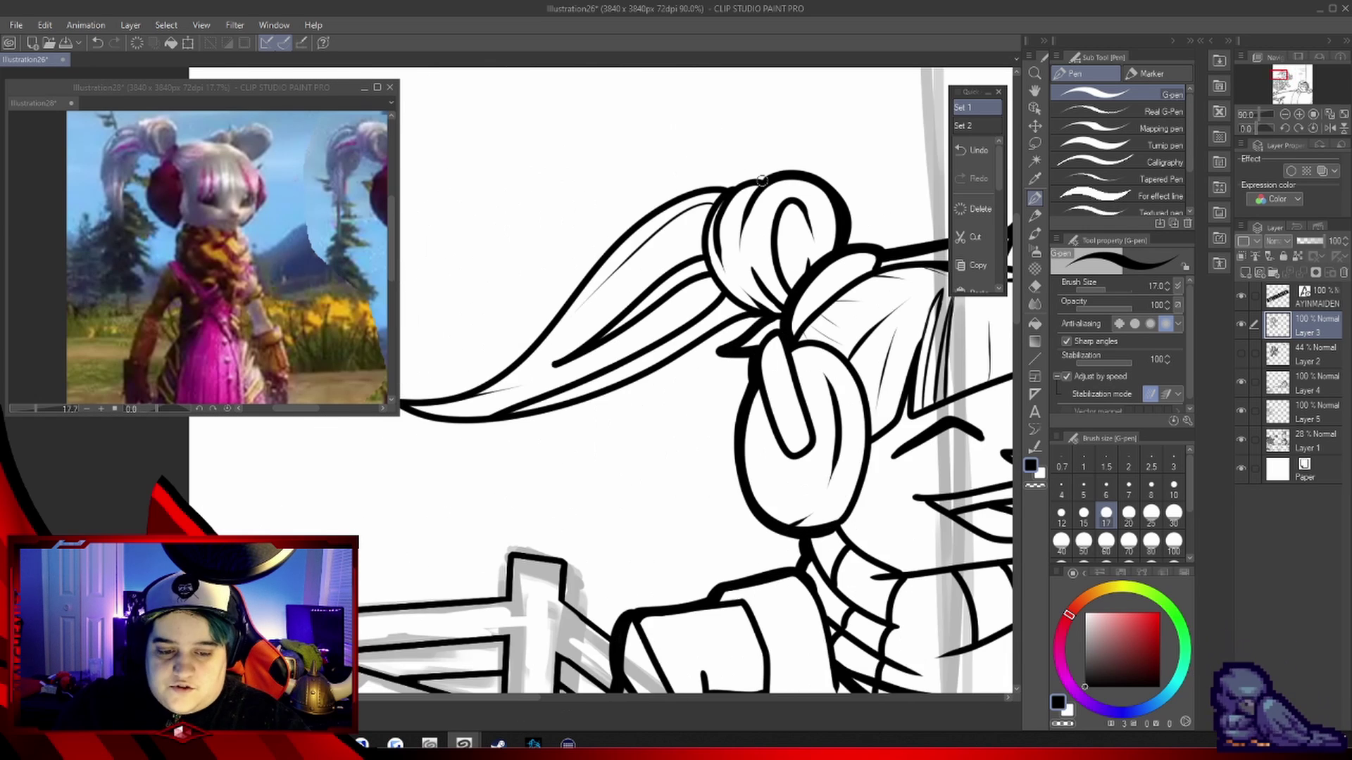
left_click_drag(768, 176, 443, 402)
left_click(974, 156)
left_click_drag(956, 431, 781, 453)
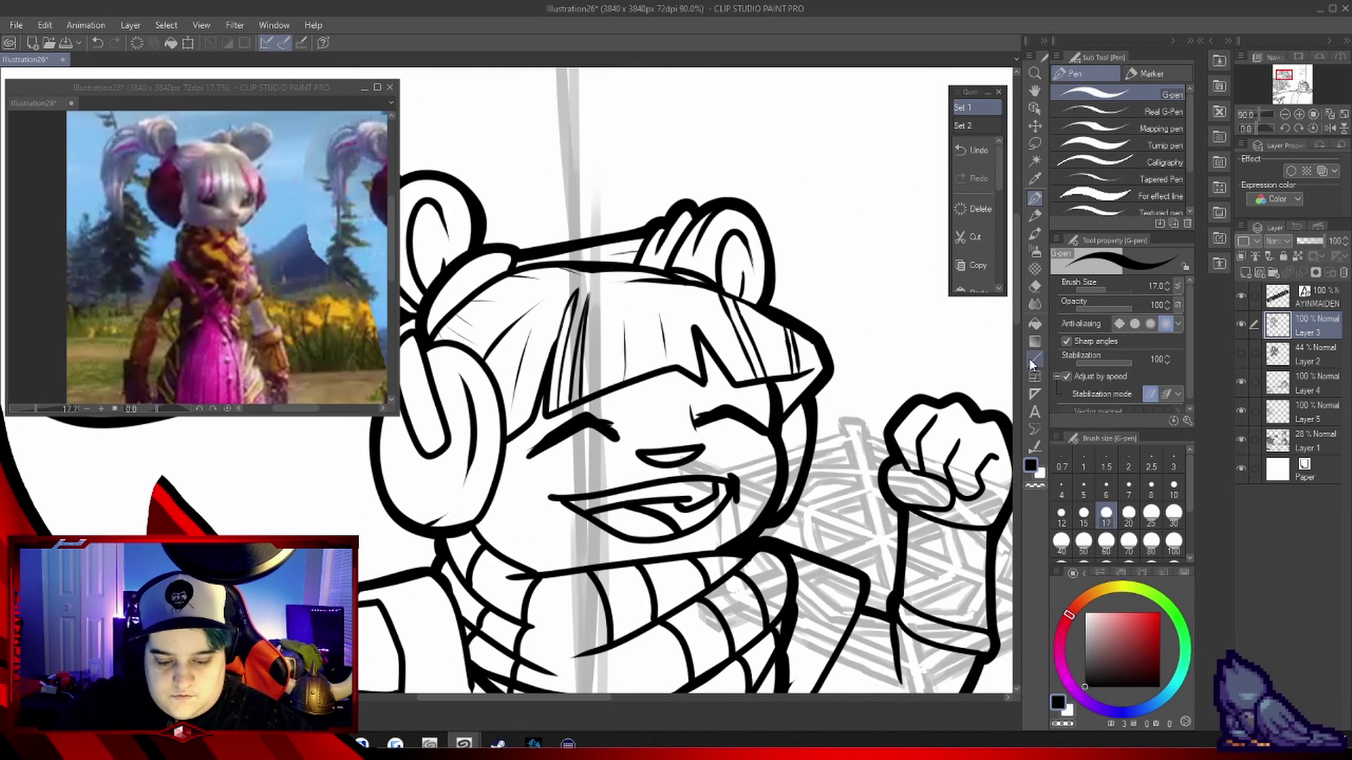
Ink a smiling banana, a teddy bear and spotted cookies beside the seated creature's bow with the G-pen at sizes 20 and 15
left_click_drag(623, 293, 624, 686)
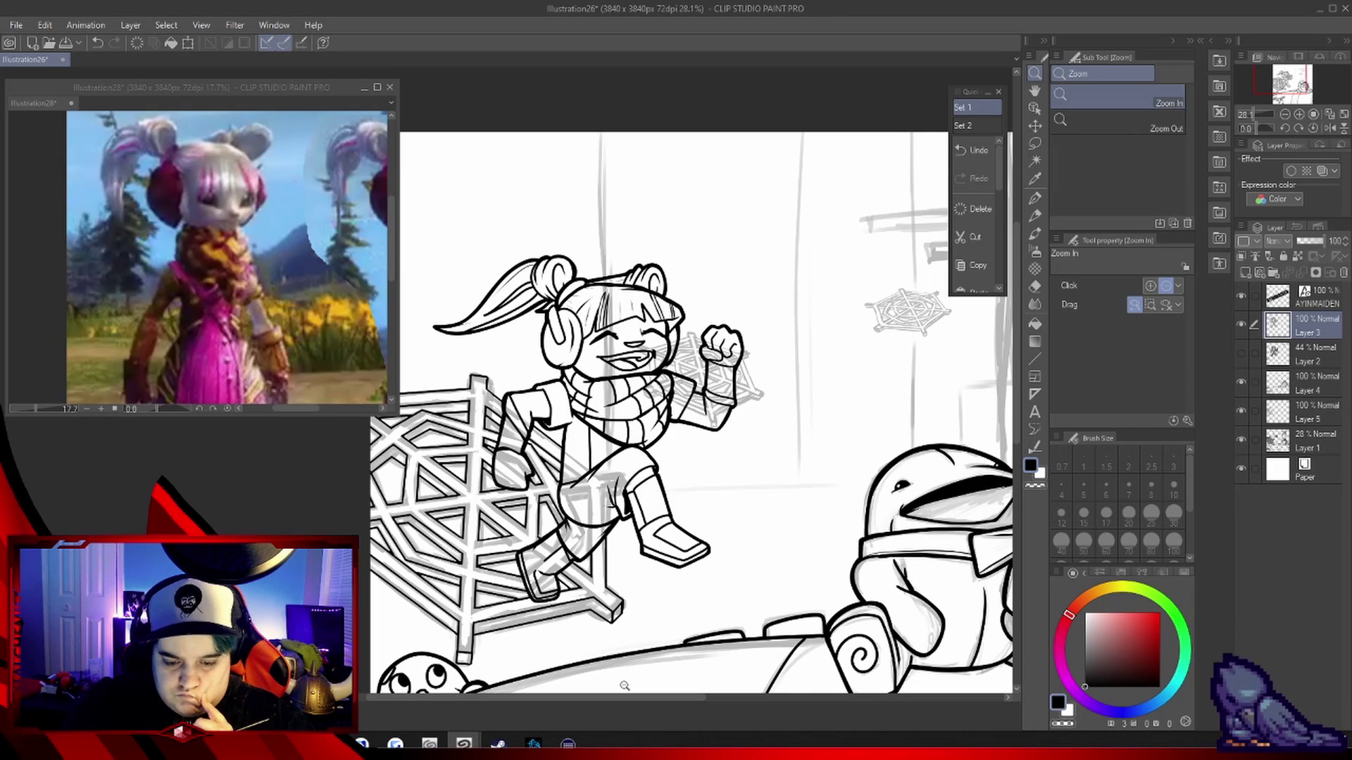
left_click_drag(990, 439, 766, 350)
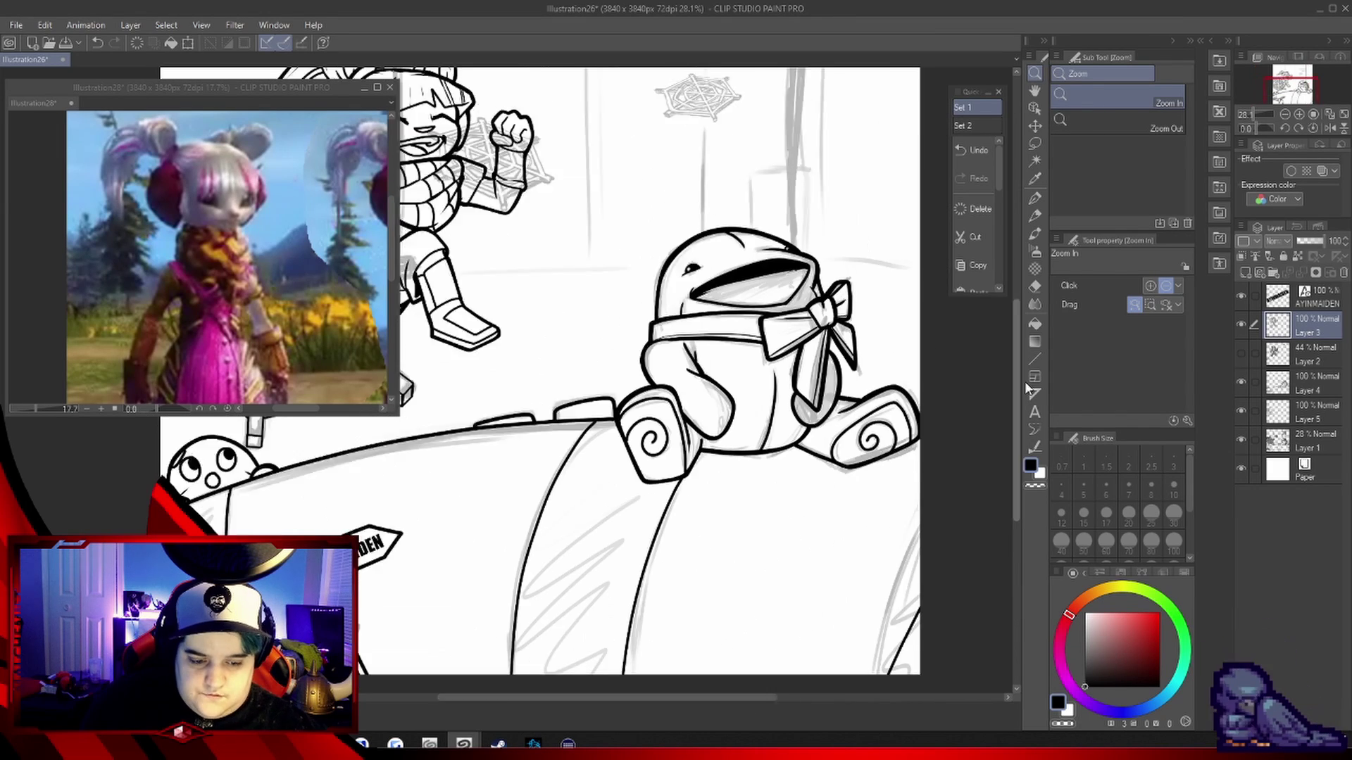
scroll(766, 350, "up", 5)
key("p")
key("ctrl+space")
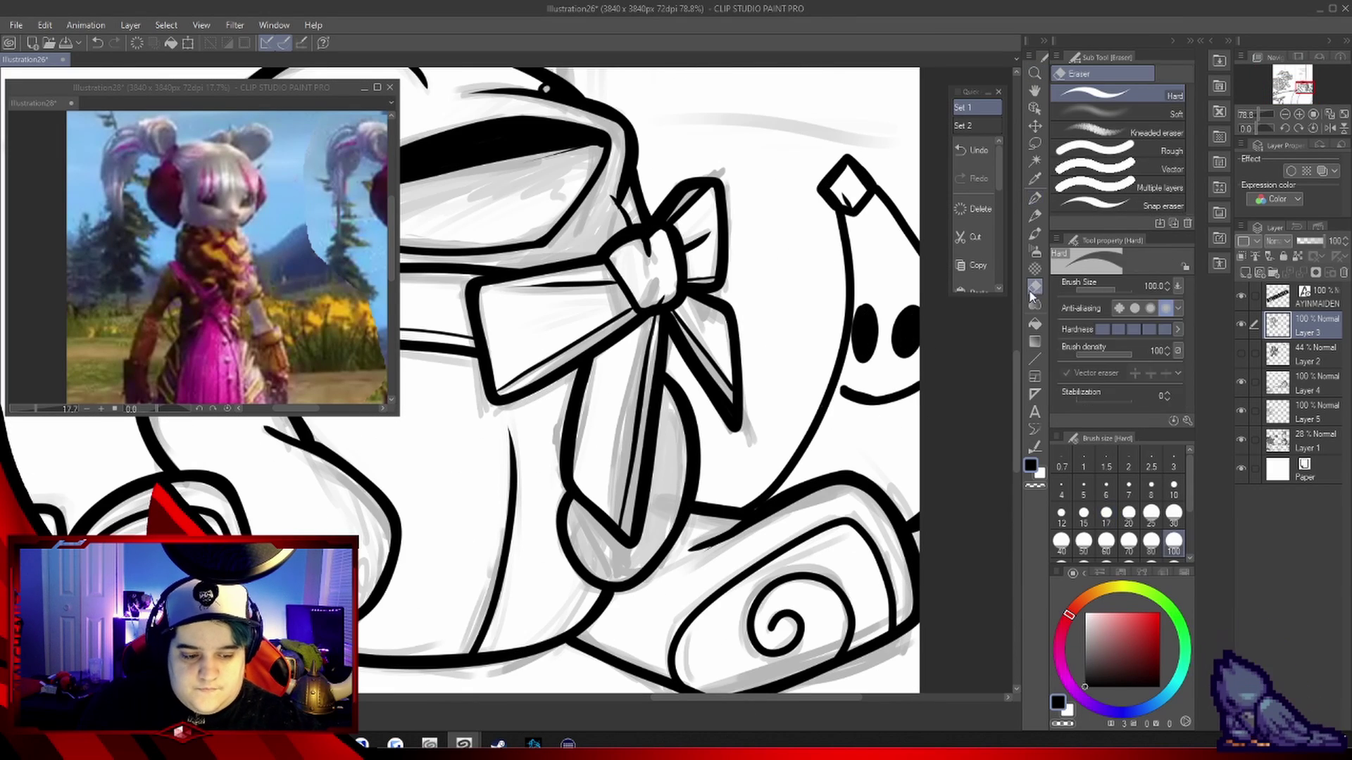
left_click_drag(910, 321, 878, 204)
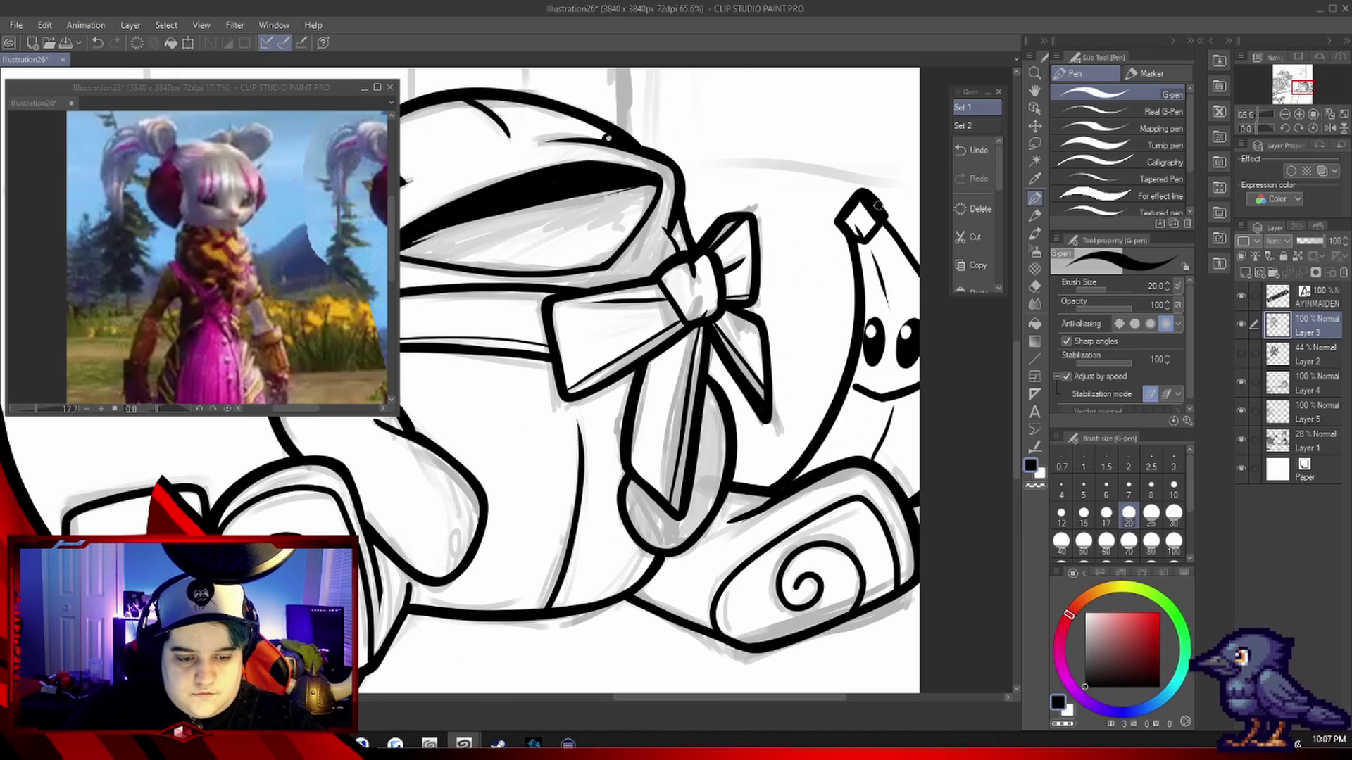
key("ctrl+space")
left_click_drag(750, 448, 810, 401)
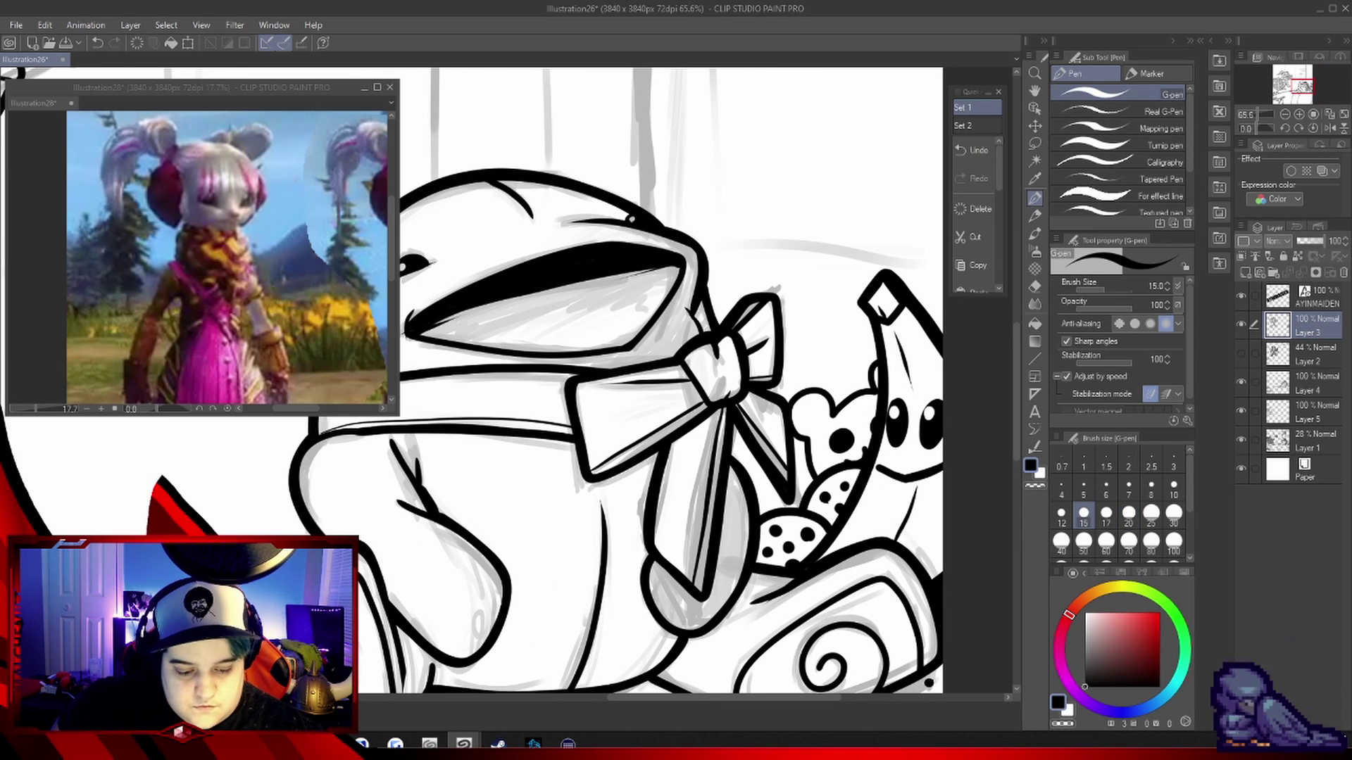
Thicken the lower frame beams of the large wooden web with straight lines, using size 15 and then size 12
key("u")
left_click_drag(928, 681, 915, 704)
left_click_drag(542, 634, 535, 550)
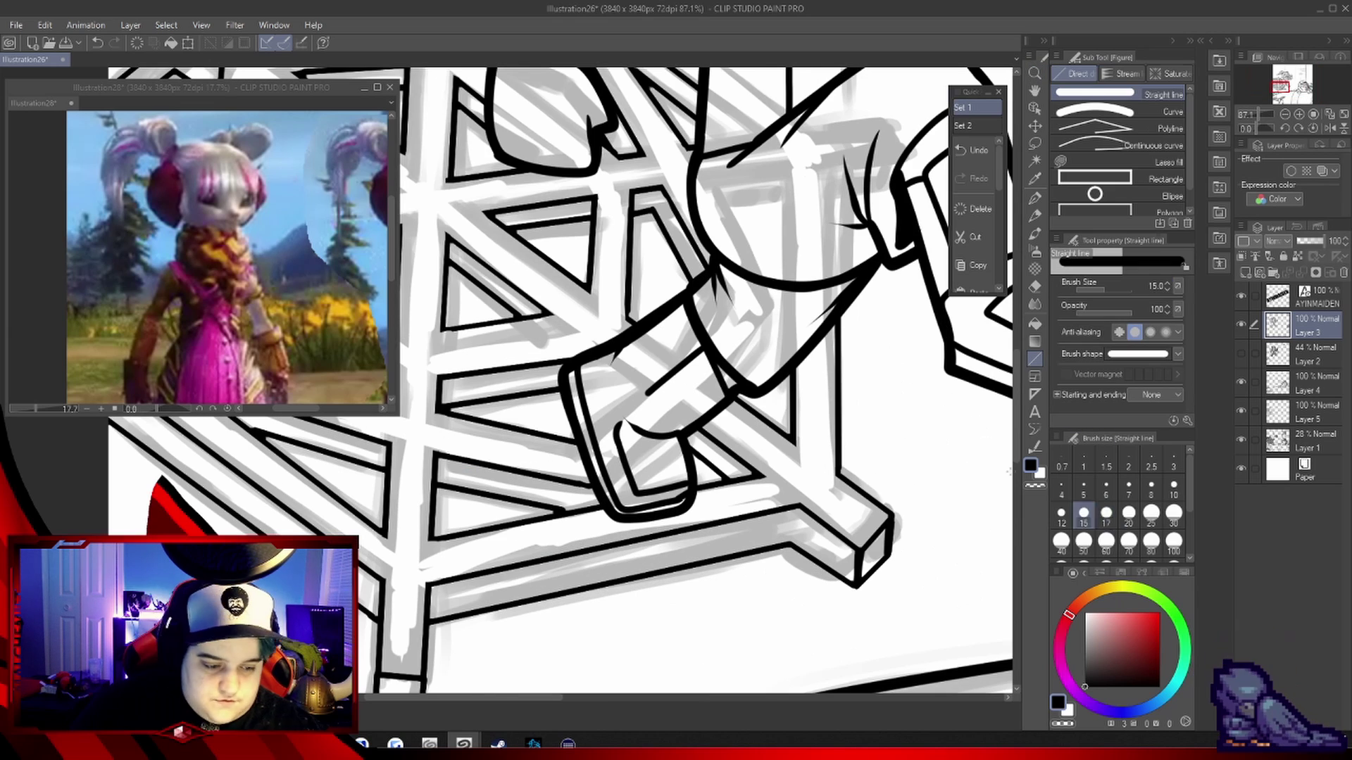
left_click_drag(840, 310, 839, 464)
key("bracketleft")
mouse_move(857, 586)
left_mouse_down()
mouse_move(851, 232)
mouse_move(837, 578)
left_mouse_up()
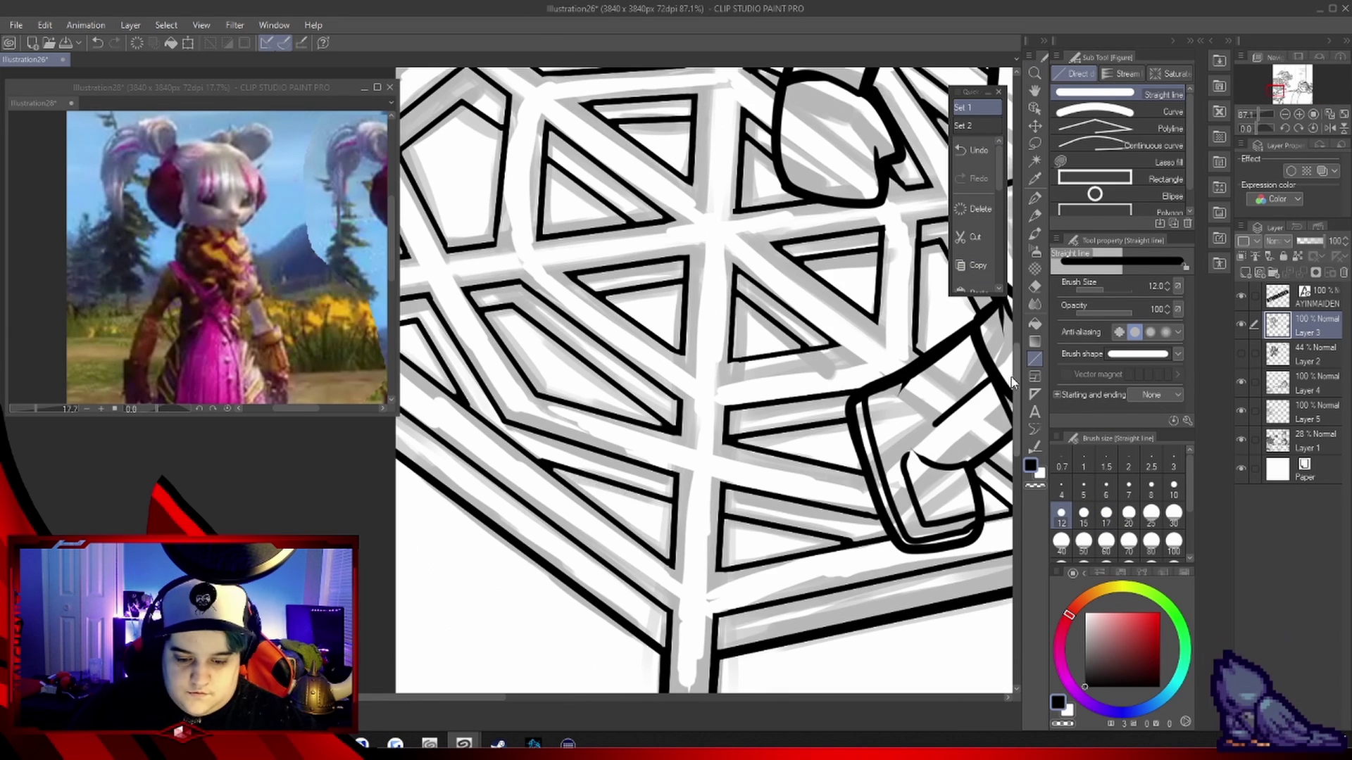
Thicken the large web's inner cell outlines with straight lines at size 12, working on Layer 5 for the part behind the figure
left_click_drag(575, 366, 712, 366)
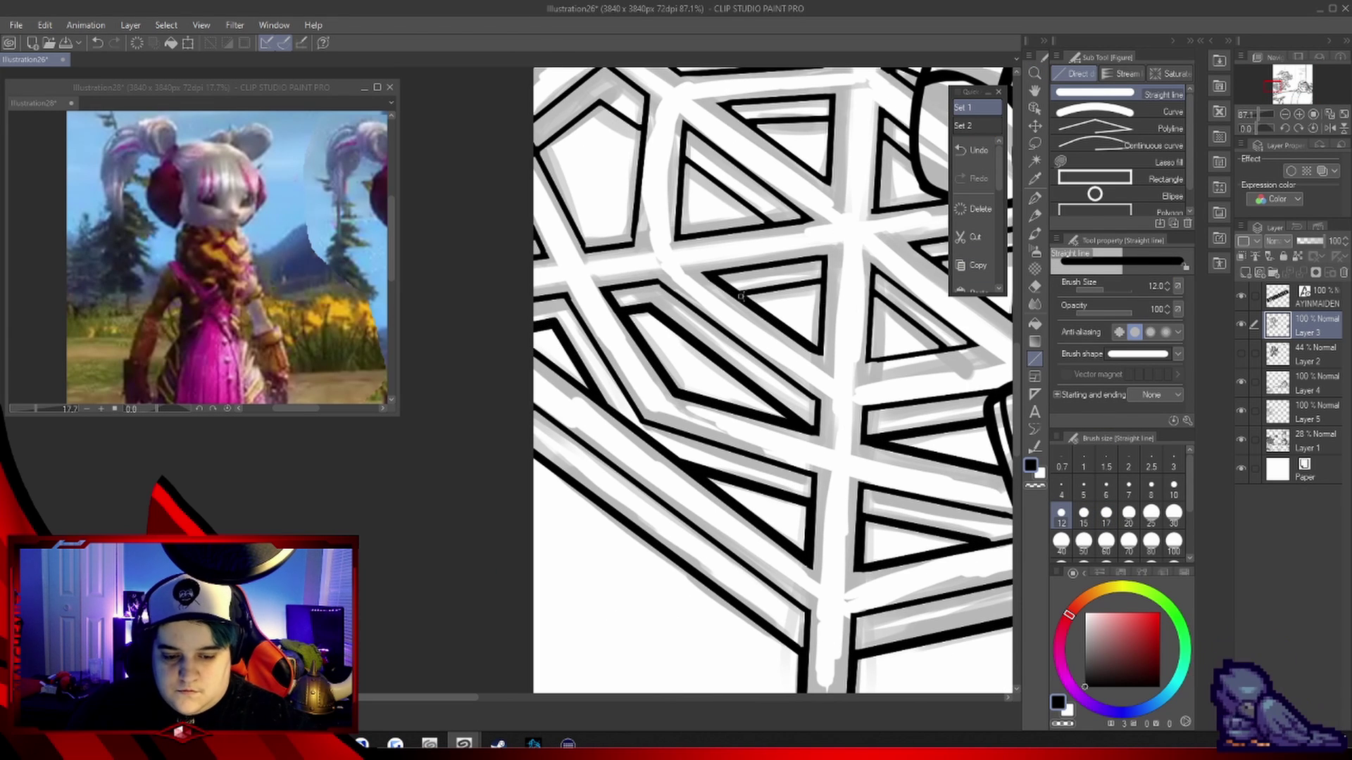
scroll(574, 495, "up", 5)
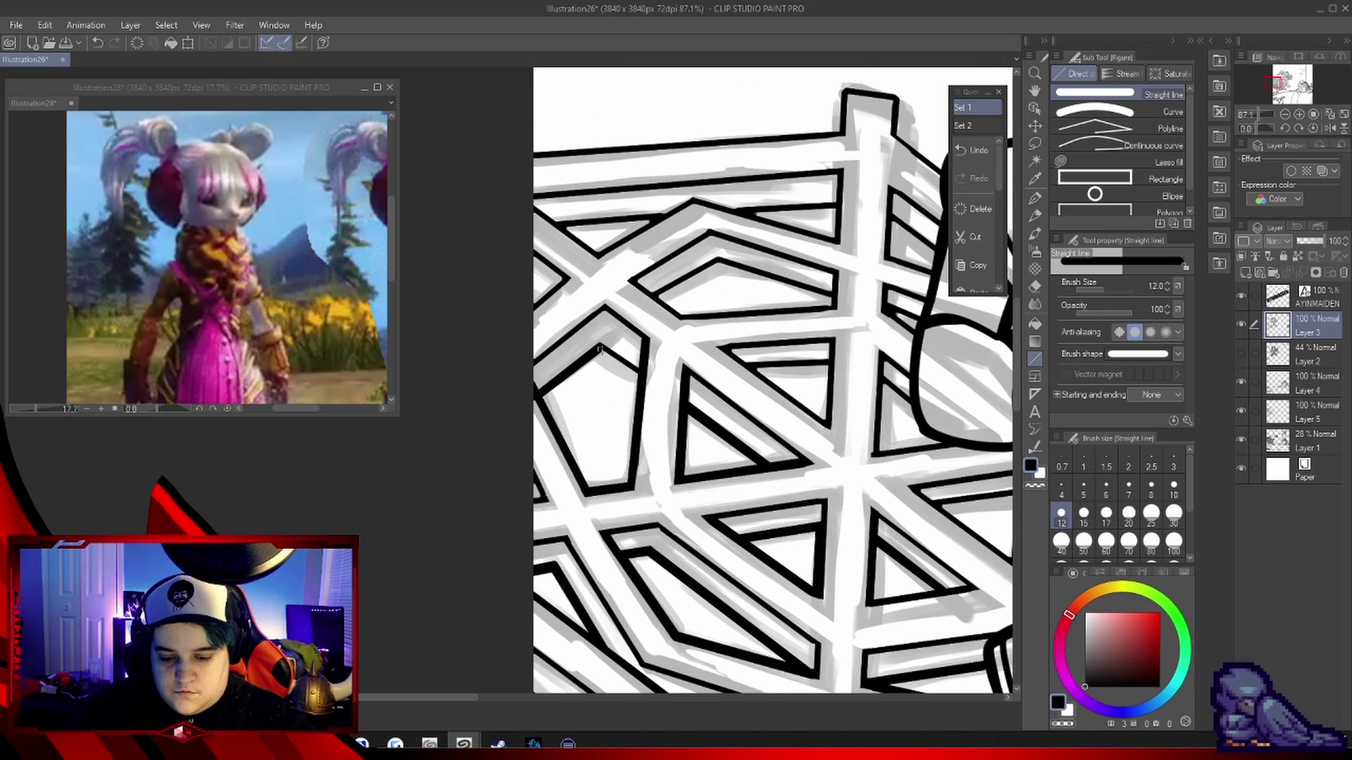
left_click(556, 387, "ctrl+shift")
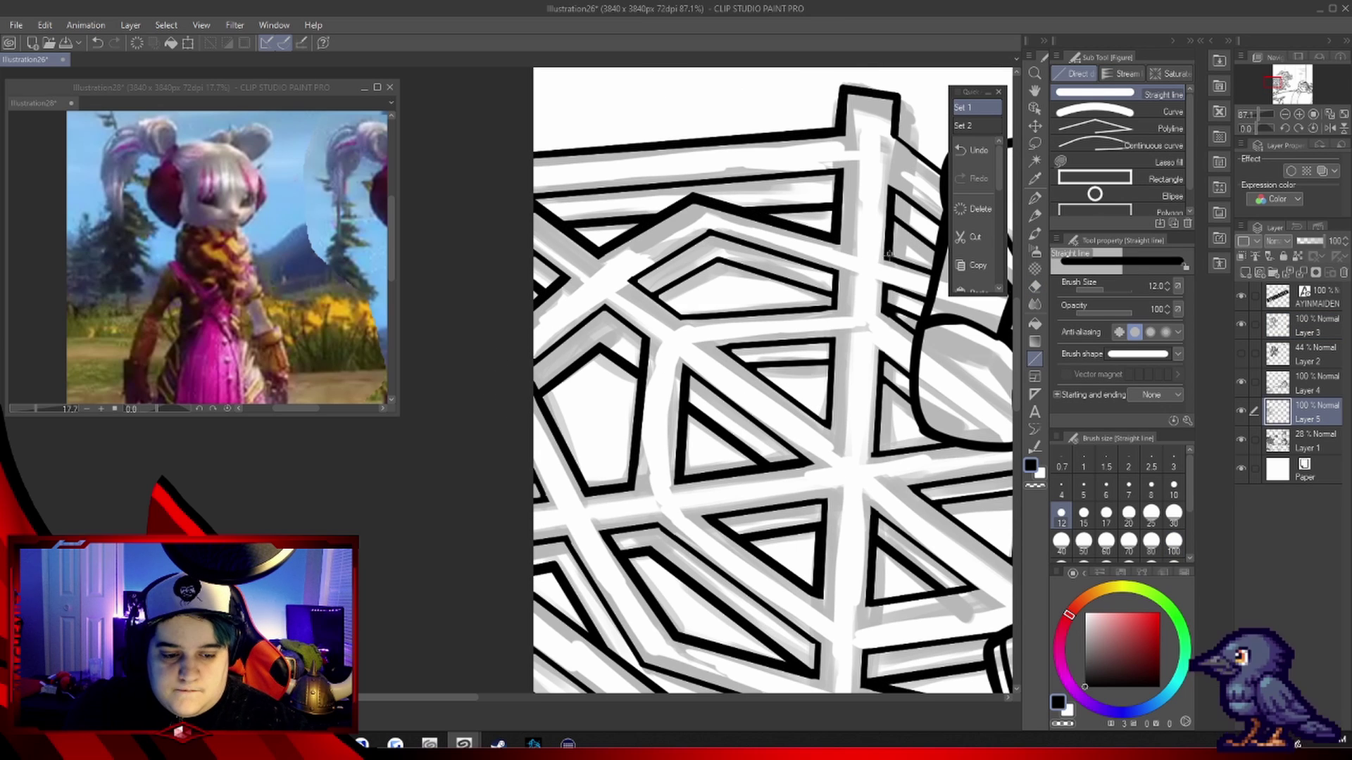
scroll(662, 284, "right", 3)
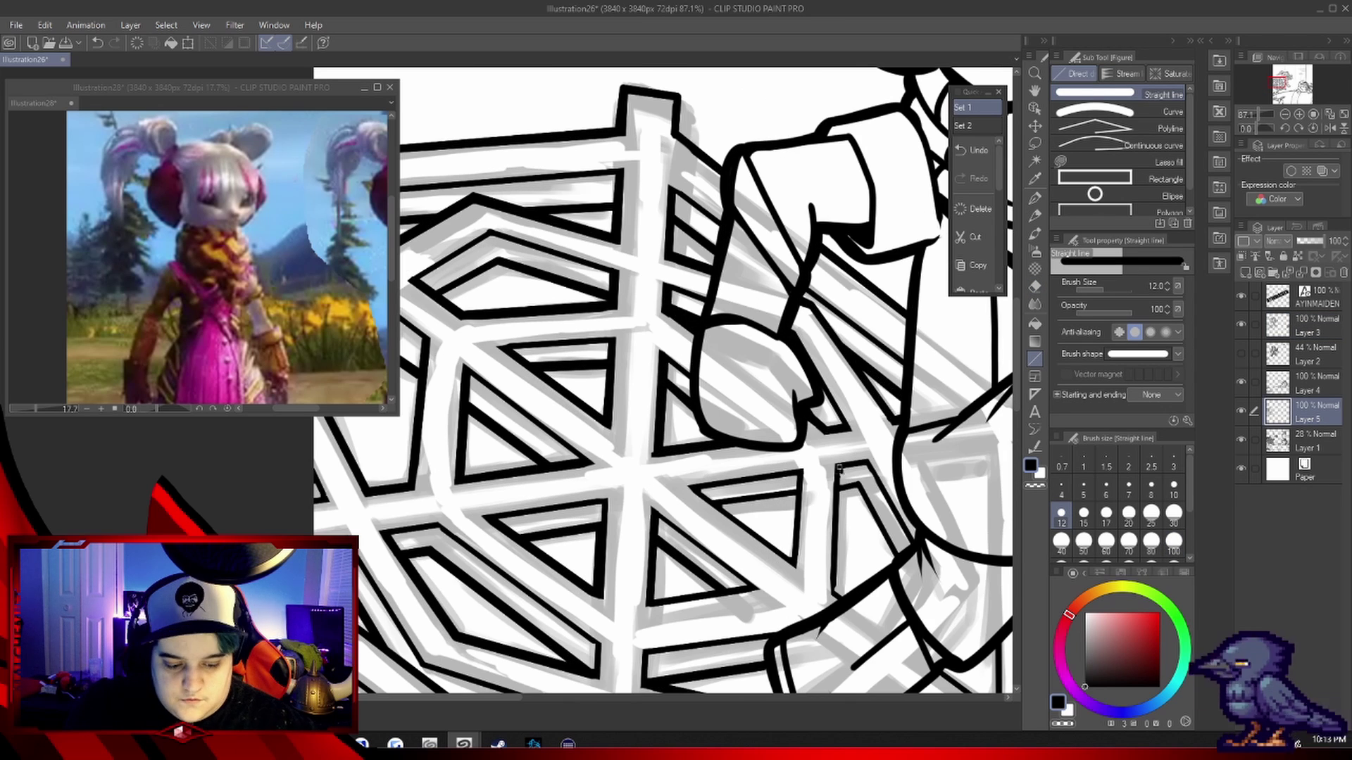
scroll(838, 472, "down", 6)
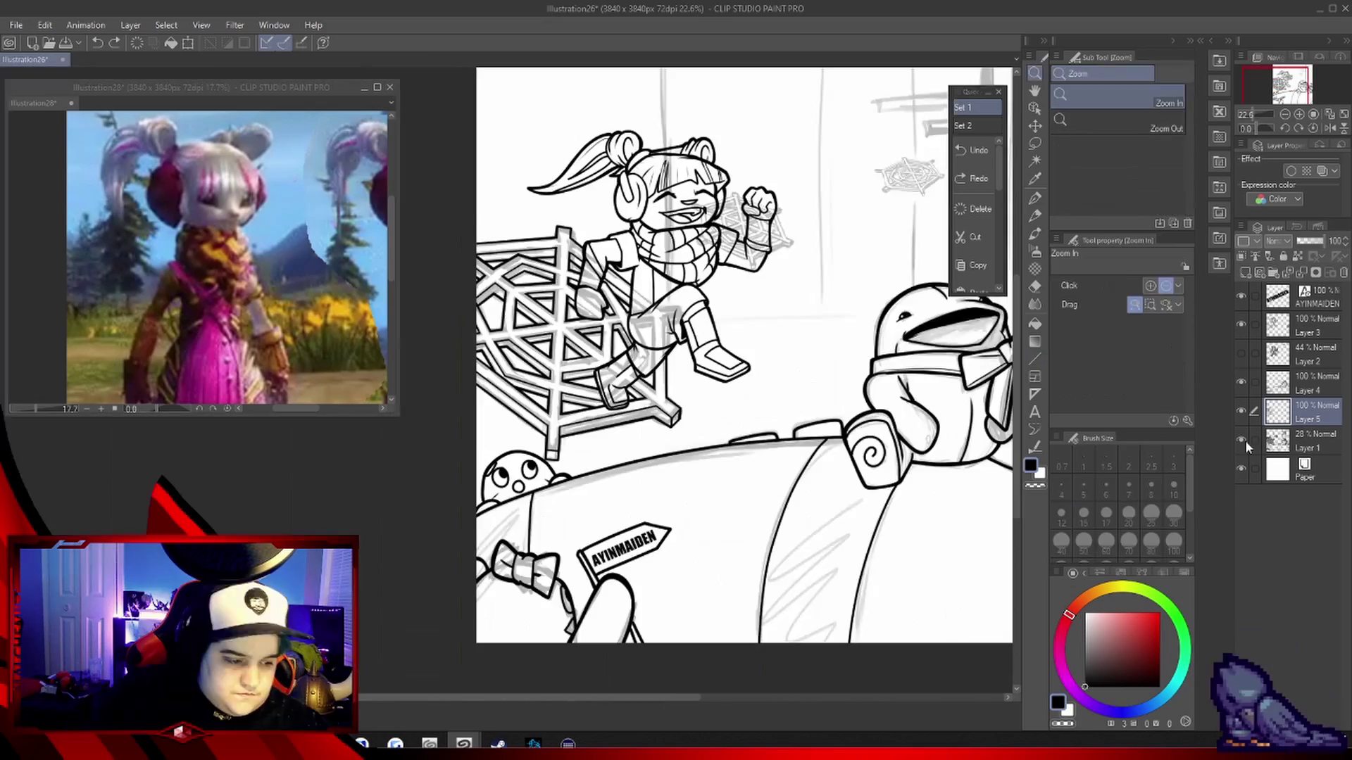
Ink the background post at size 15, plus the wall lines, floor line and two horizontal beams with straight lines on Layer 5
scroll(774, 353, "up", 3)
key("u")
scroll(662, 380, "down", 3)
scroll(662, 380, "right", 3)
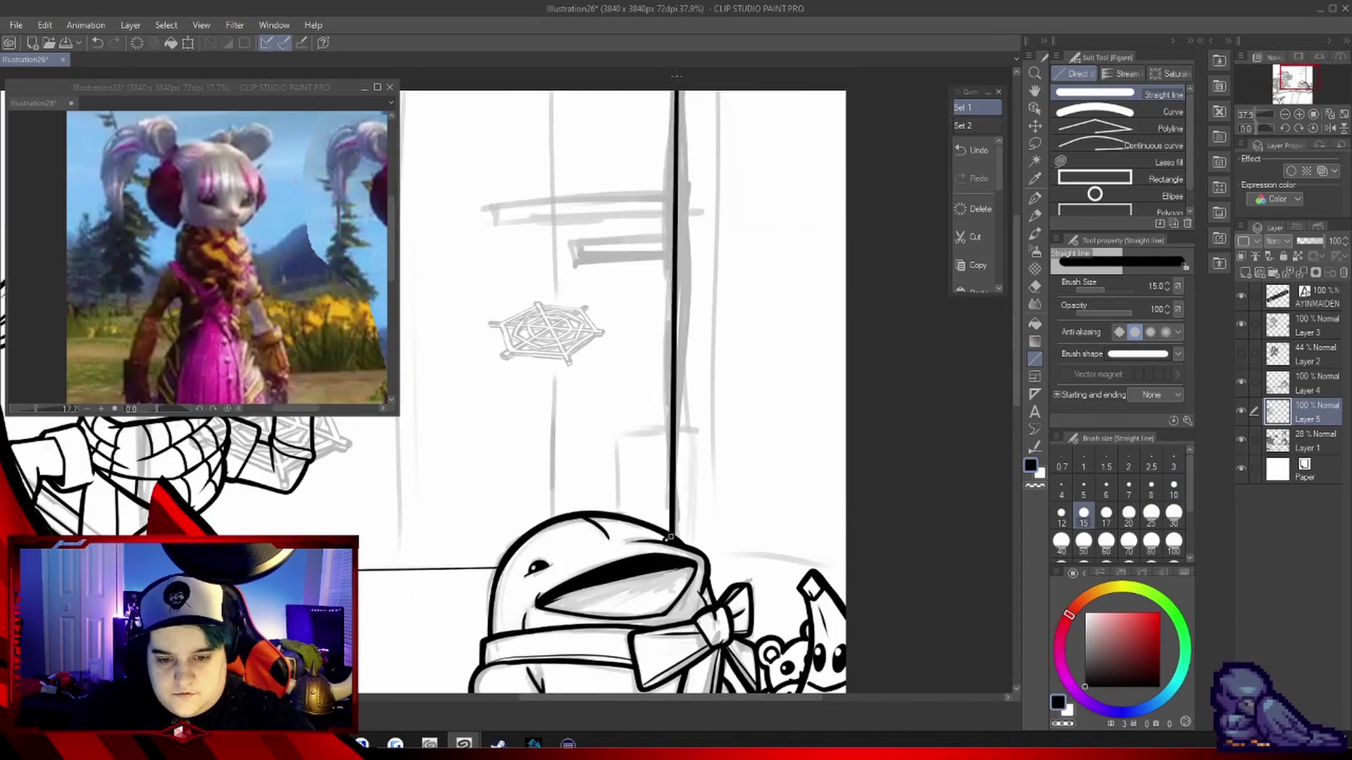
scroll(662, 380, "left", 3)
left_click_drag(493, 206, 676, 206)
left_click_drag(585, 248, 686, 248)
scroll(662, 380, "left", 5)
scroll(662, 380, "right", 5)
scroll(662, 380, "left", 3)
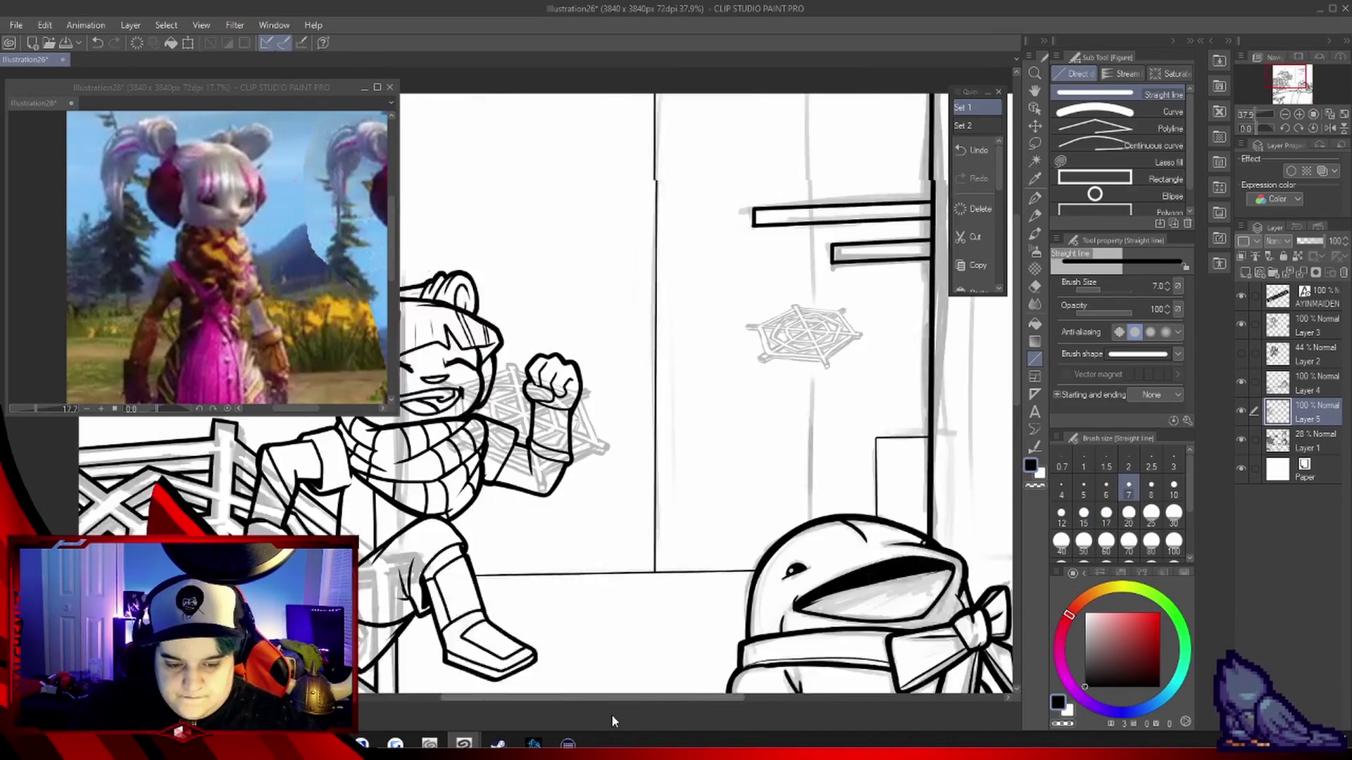
Ink the frame and main spoke of the small web behind the raised fist with size 7 straight lines, erasing overlapping parts
scroll(528, 380, "up", 6)
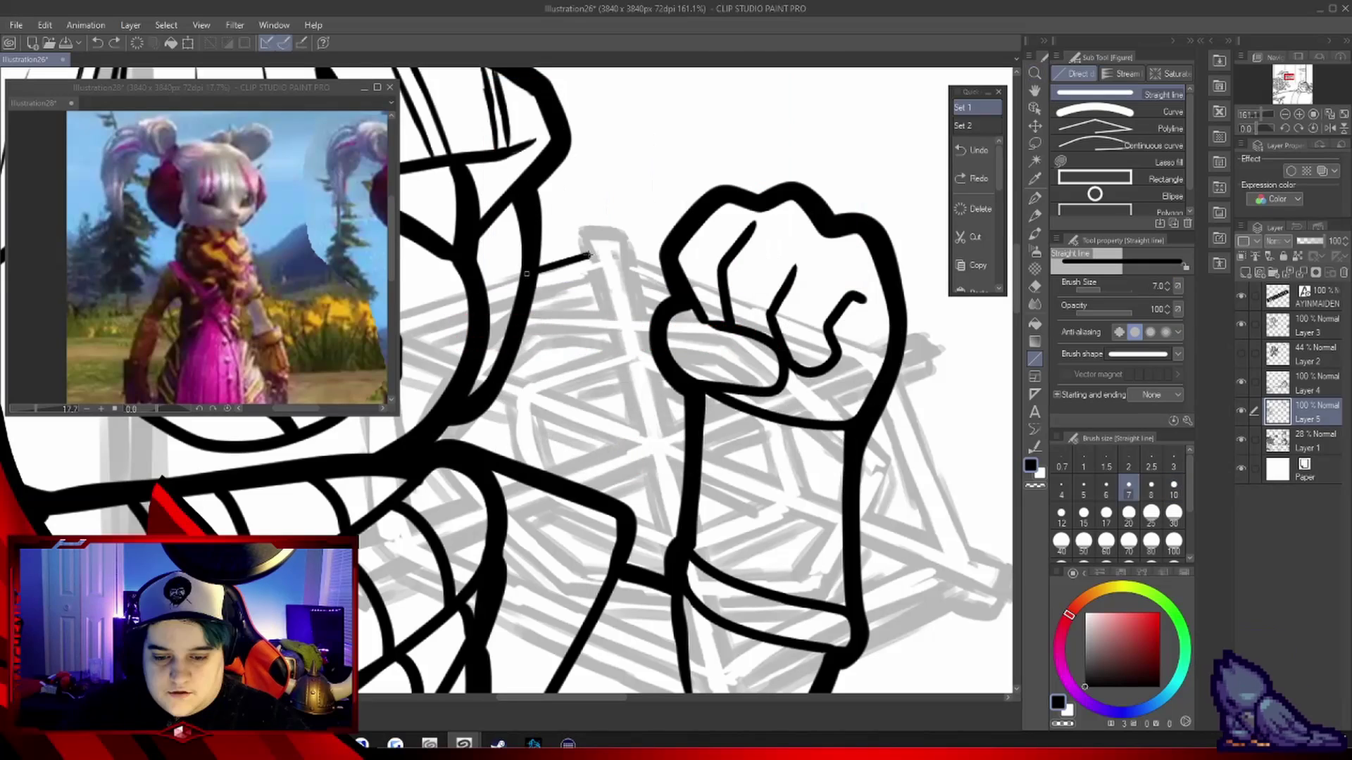
left_click_drag(591, 241, 672, 542)
left_click_drag(620, 237, 687, 496)
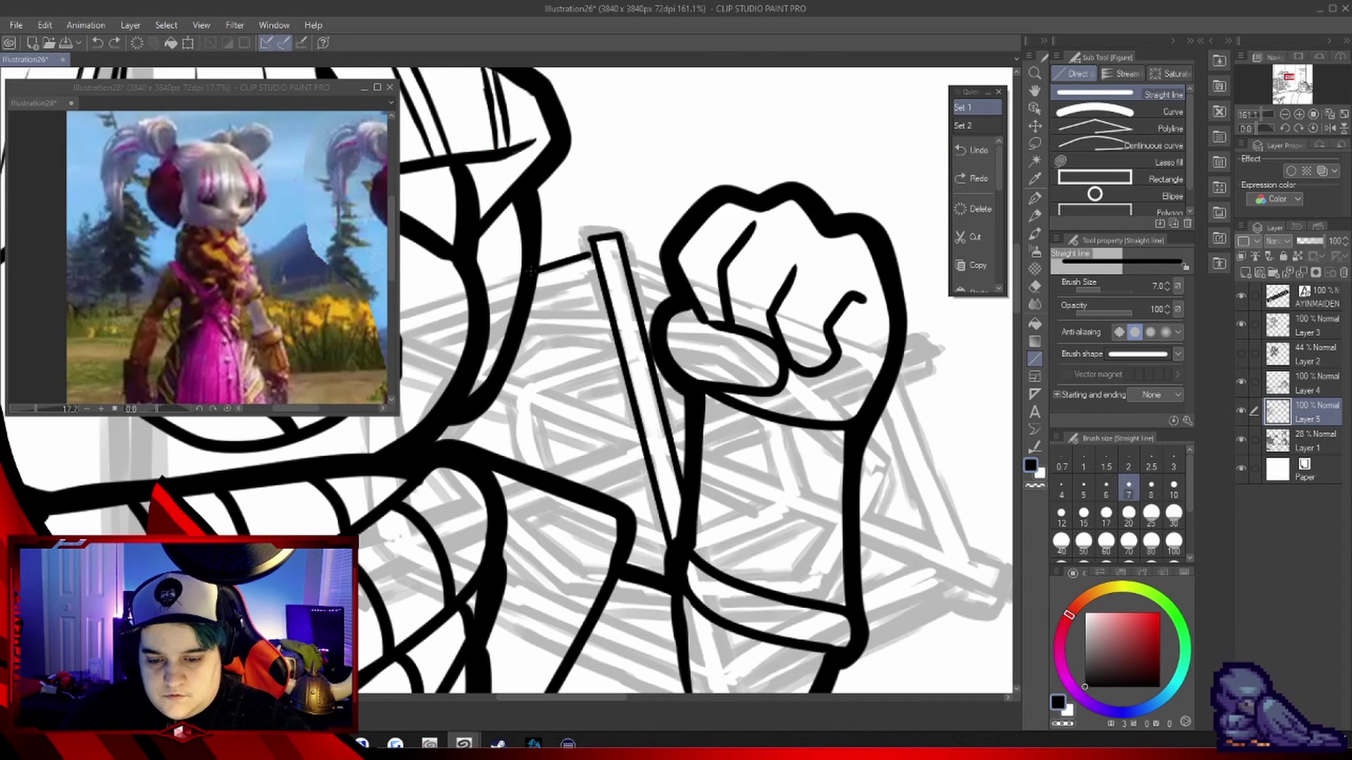
left_click_drag(938, 352, 976, 560)
scroll(661, 380, "down", 3)
scroll(662, 380, "right", 2)
left_click_drag(835, 282, 880, 416)
mouse_move(810, 458)
left_mouse_down()
mouse_move(951, 493)
mouse_move(866, 472)
left_mouse_up()
key("e")
left_click_drag(803, 415, 863, 338)
key("u")
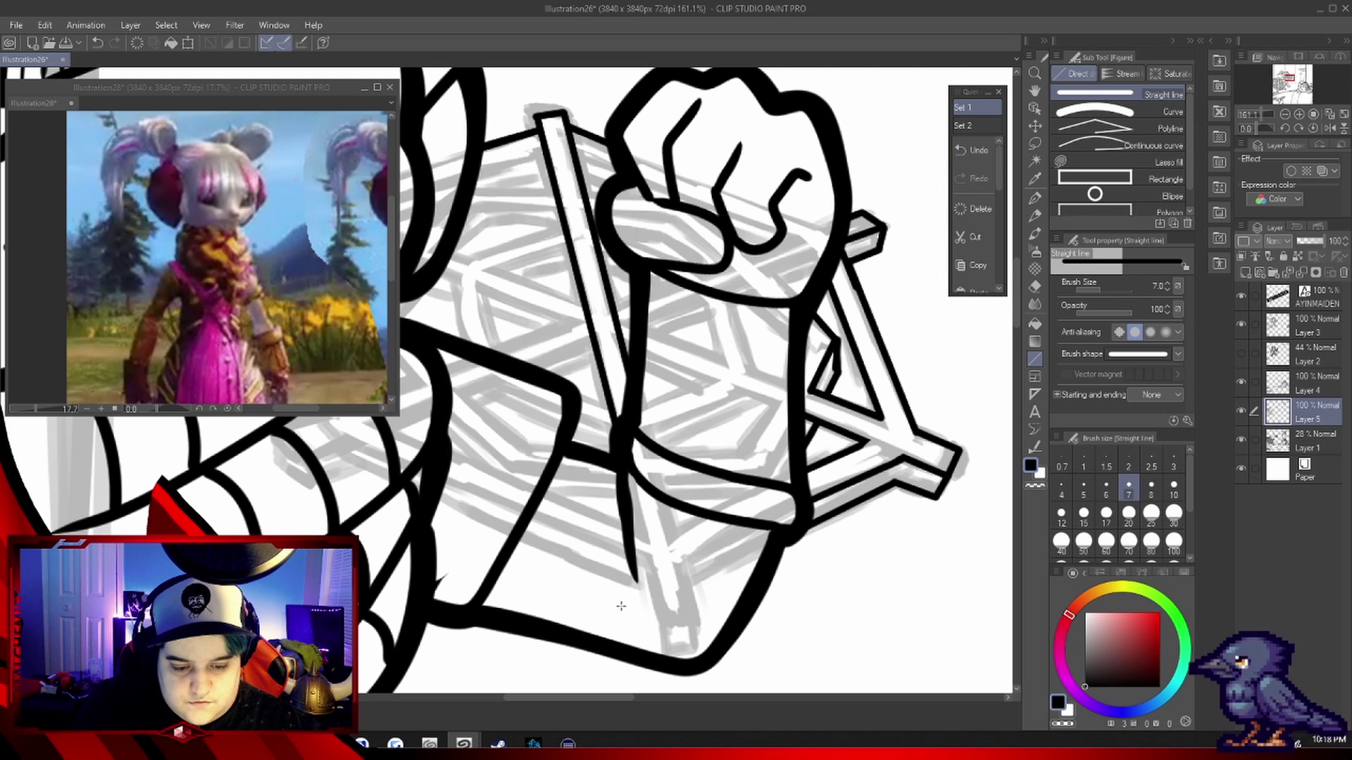
Erase the spoke's edges at the junctions and ink the inner cells of the small web on both sides of it
key("e")
mouse_move(550, 126)
left_mouse_down()
mouse_move(598, 331)
mouse_move(576, 395)
left_mouse_up()
key("u")
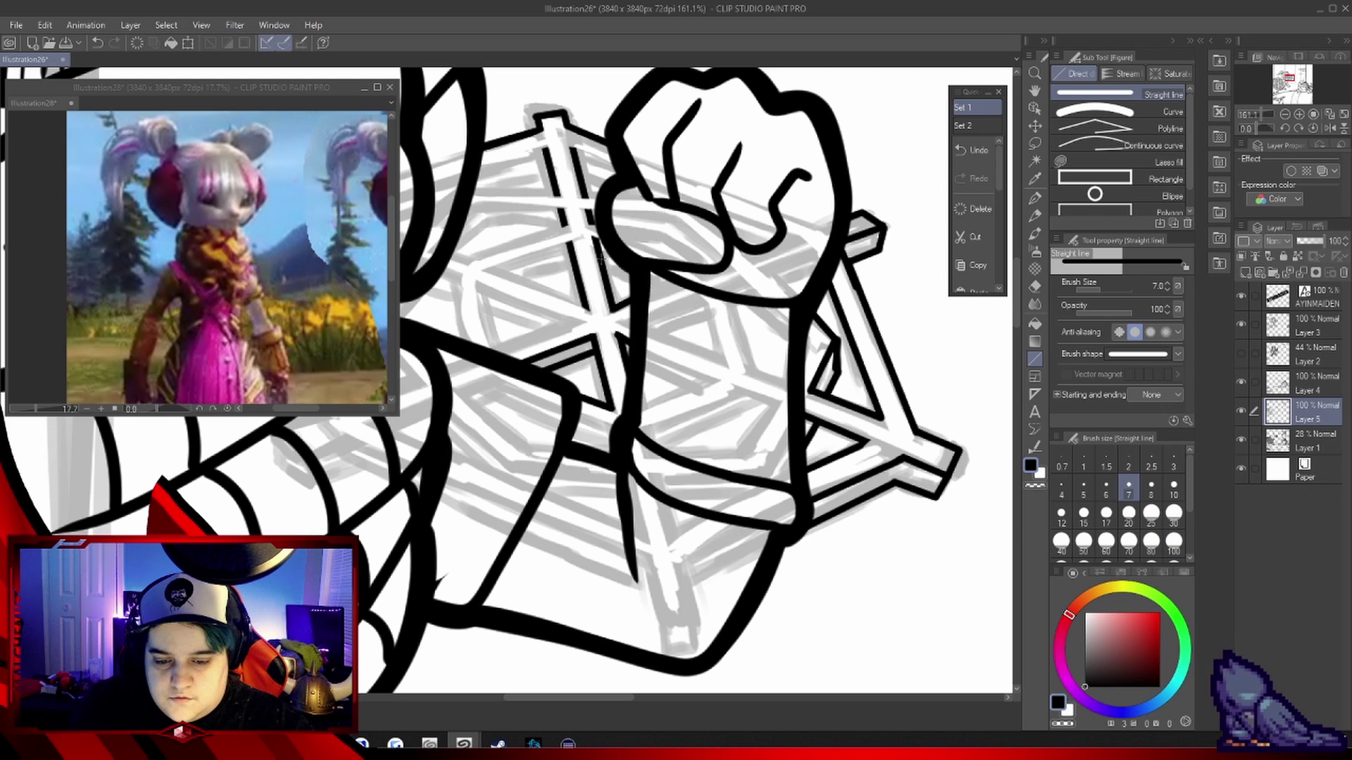
left_click_drag(485, 282, 585, 331)
left_click_drag(429, 274, 472, 338)
left_click_drag(451, 212, 570, 243)
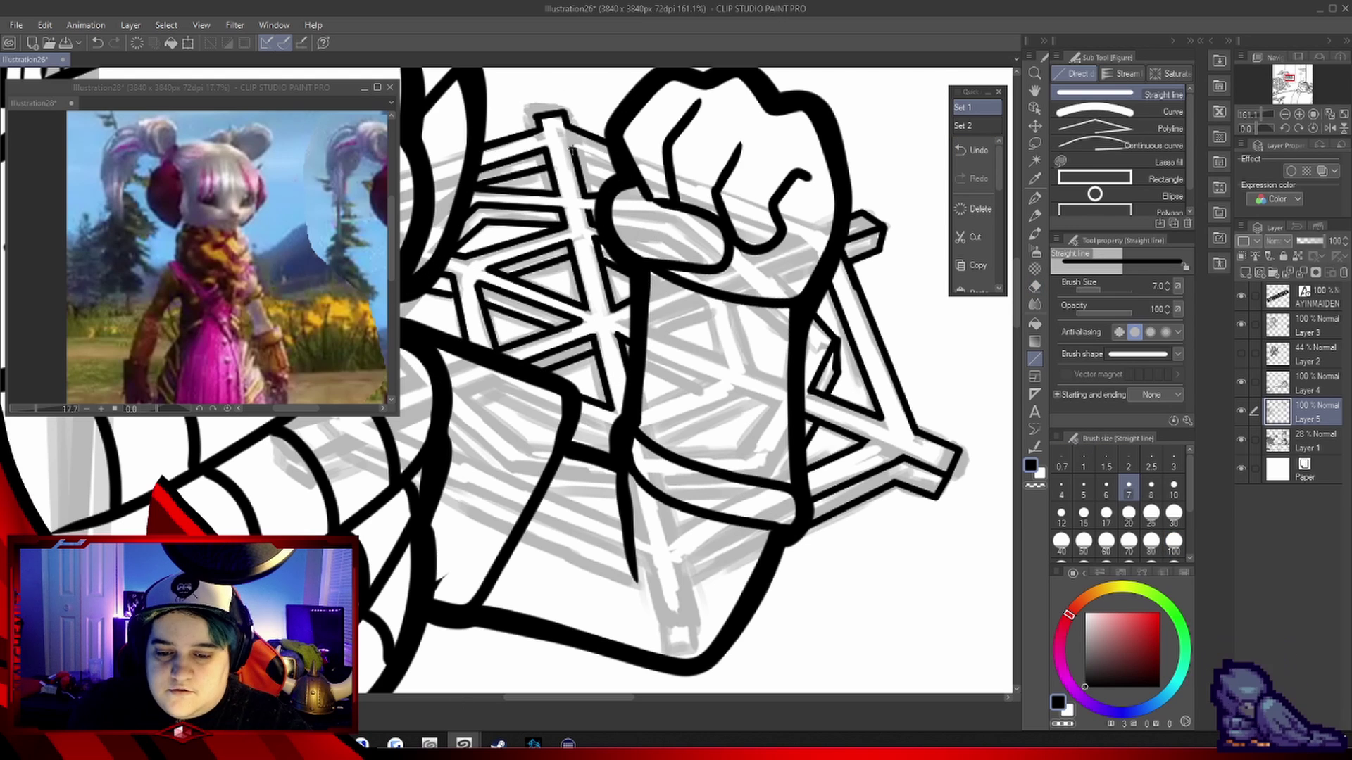
left_click_drag(578, 699, 562, 708)
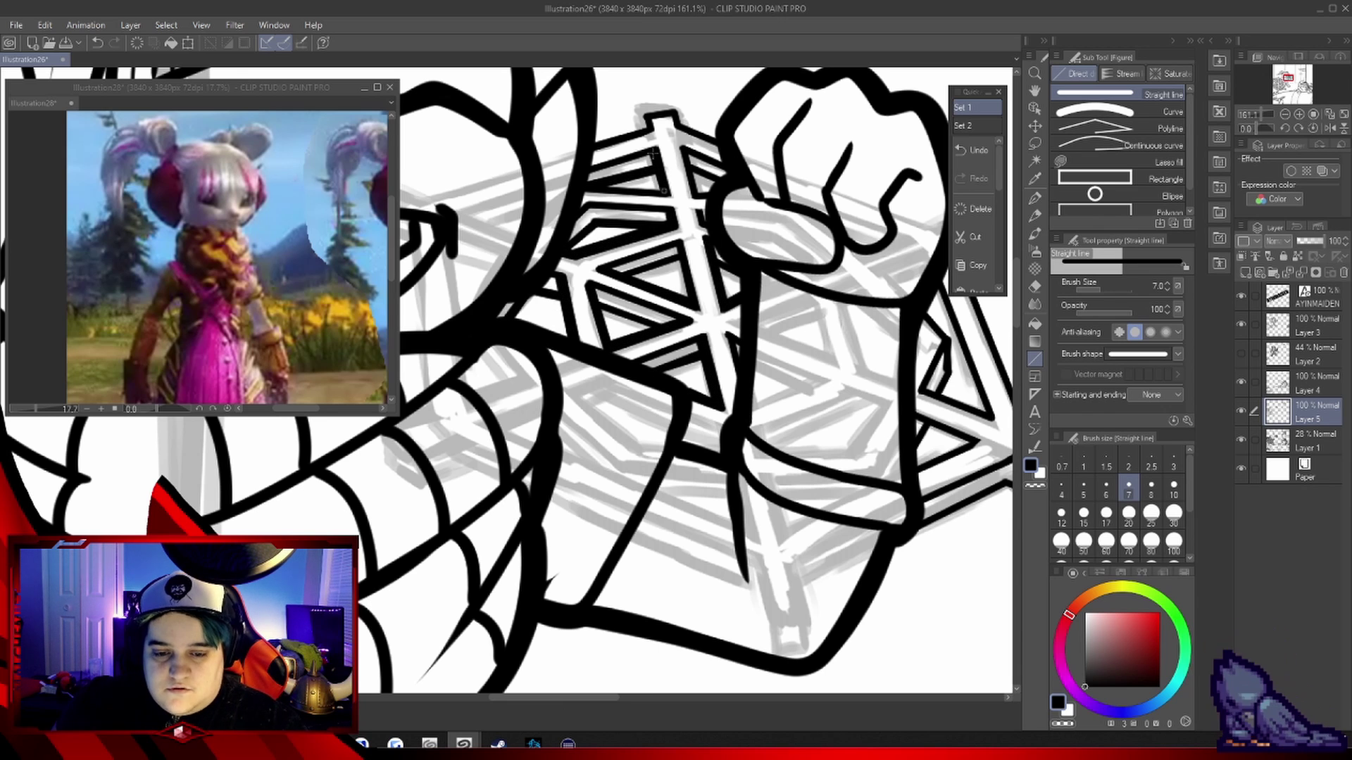
left_click_drag(562, 698, 606, 698)
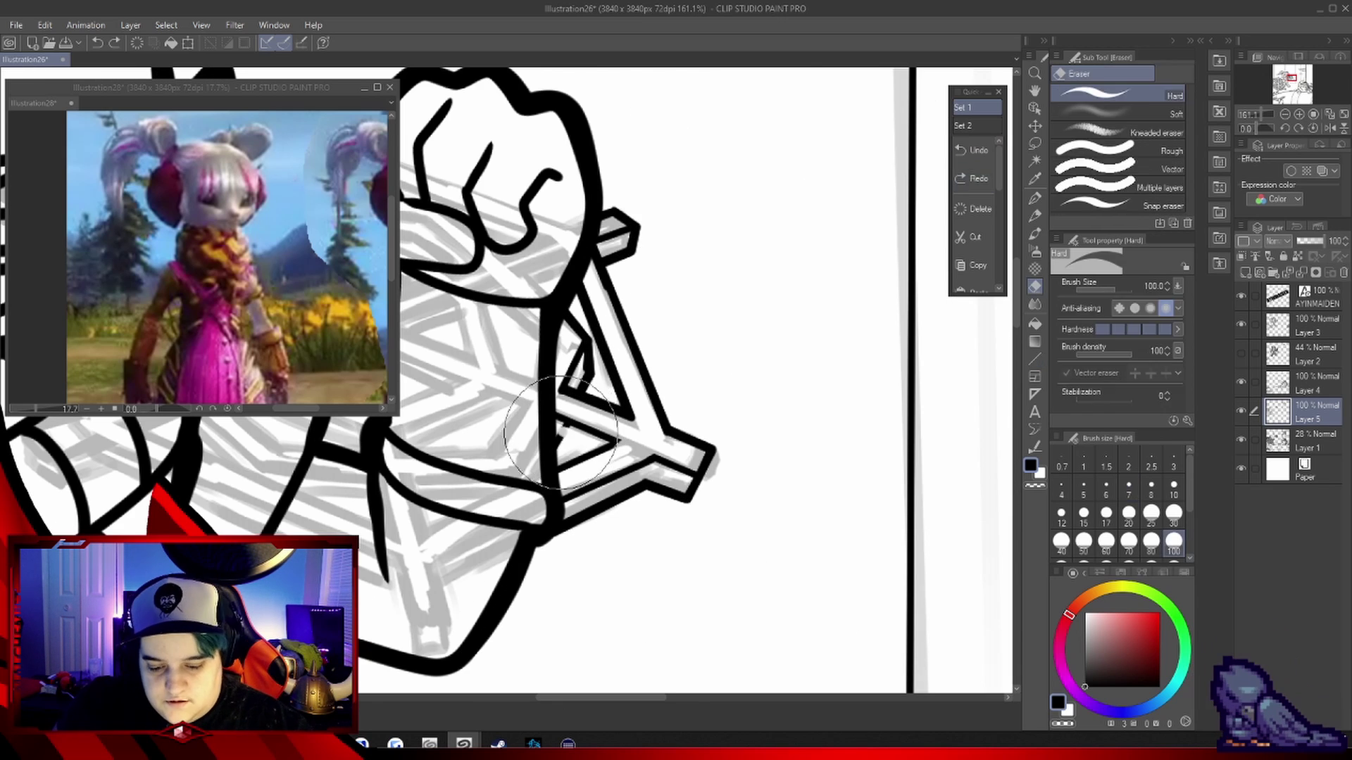
Ink a small figure with outstretched arms below the raised fist on Layer 3 with the G-pen at size 7
key("ctrl+minus")
key("ctrl+plus")
key("ctrl+plus")
left_click(1281, 332)
key("p")
mouse_move(675, 325)
left_mouse_down()
mouse_move(644, 358)
mouse_move(771, 370)
mouse_move(606, 538)
left_mouse_up()
key("ctrl+z")
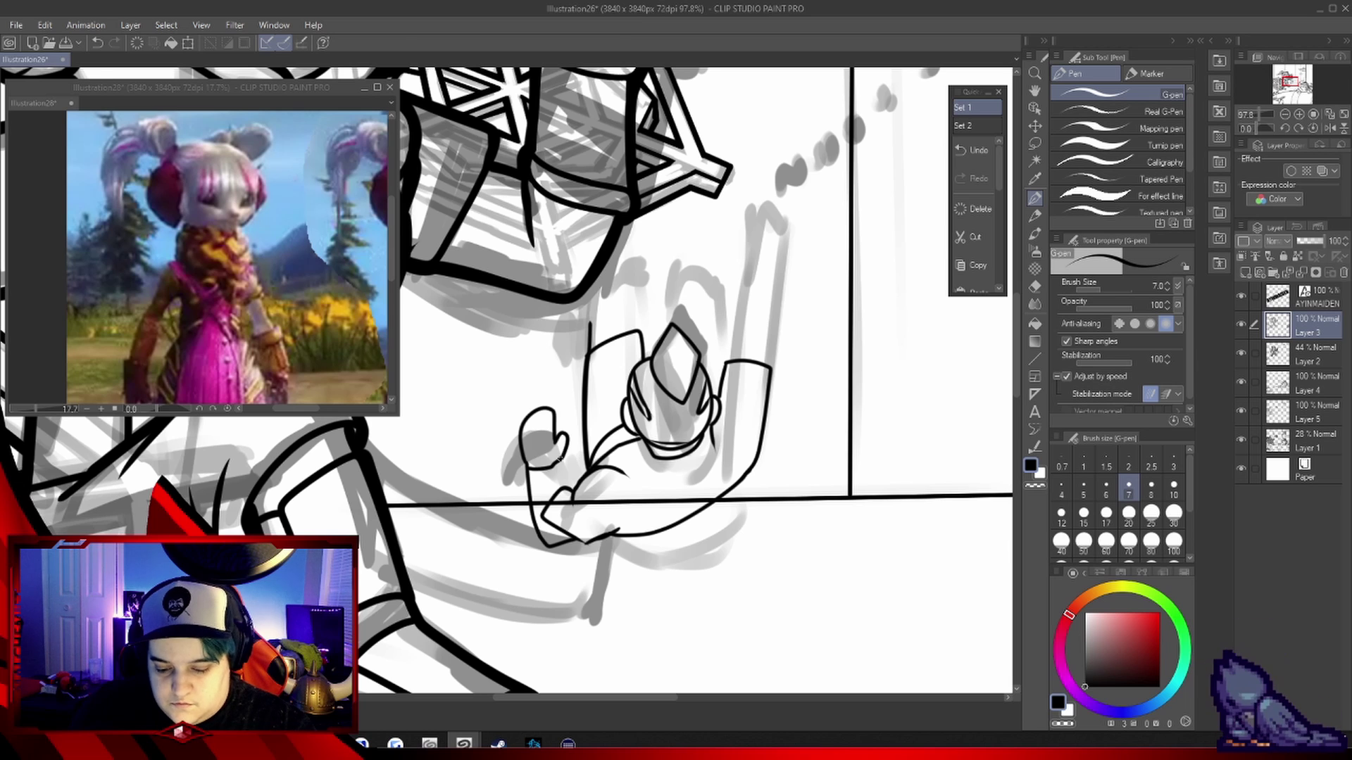
scroll(560, 460, "up", 3)
left_click_drag(636, 448, 623, 347)
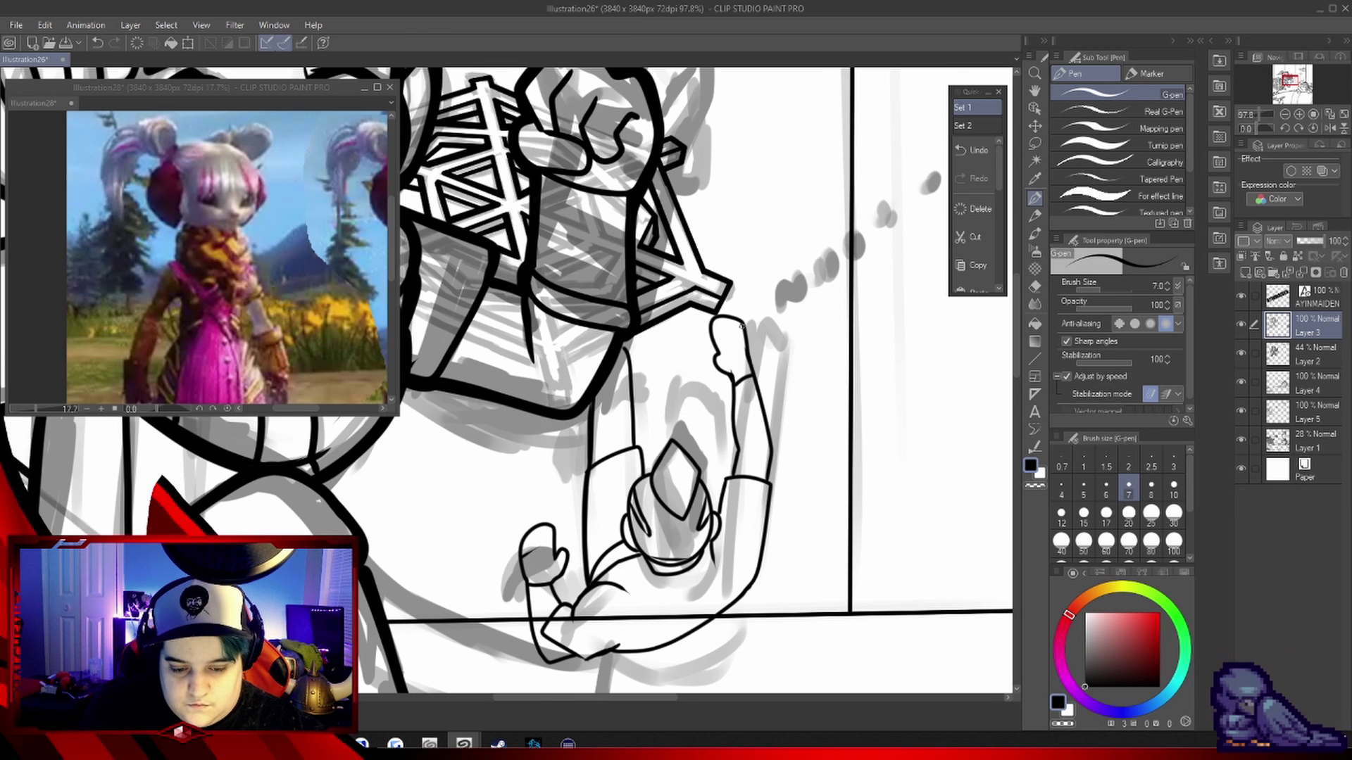
Scale down the small figure and place it just beneath the web and the raised arm
scroll(704, 422, "down", 2)
left_click_drag(704, 264, 676, 267)
key("ctrl+t")
left_click_drag(809, 605, 747, 564)
key("Return")
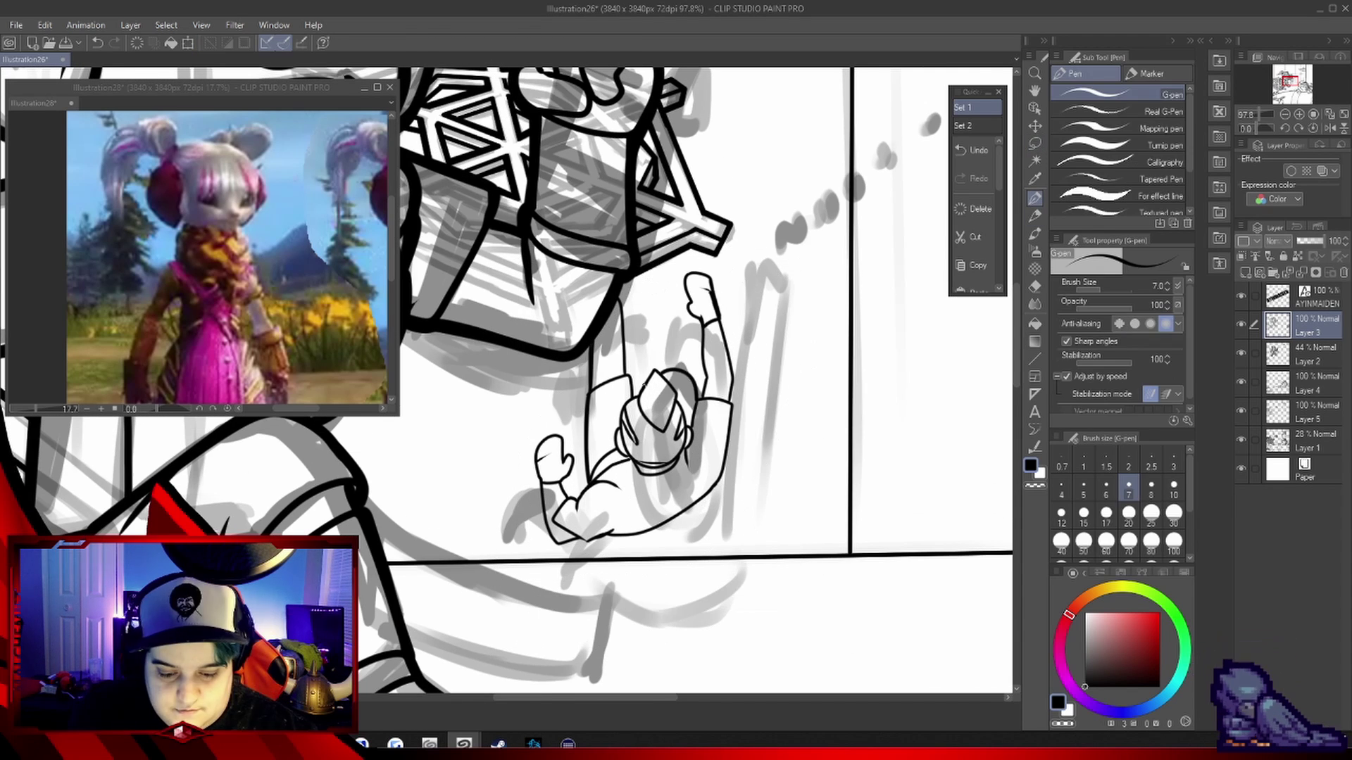
Add a foot to the small figure, redraw its pointed hair, and letter a trailing "Noooo..." beside its raised arm
left_click_drag(677, 524, 707, 502)
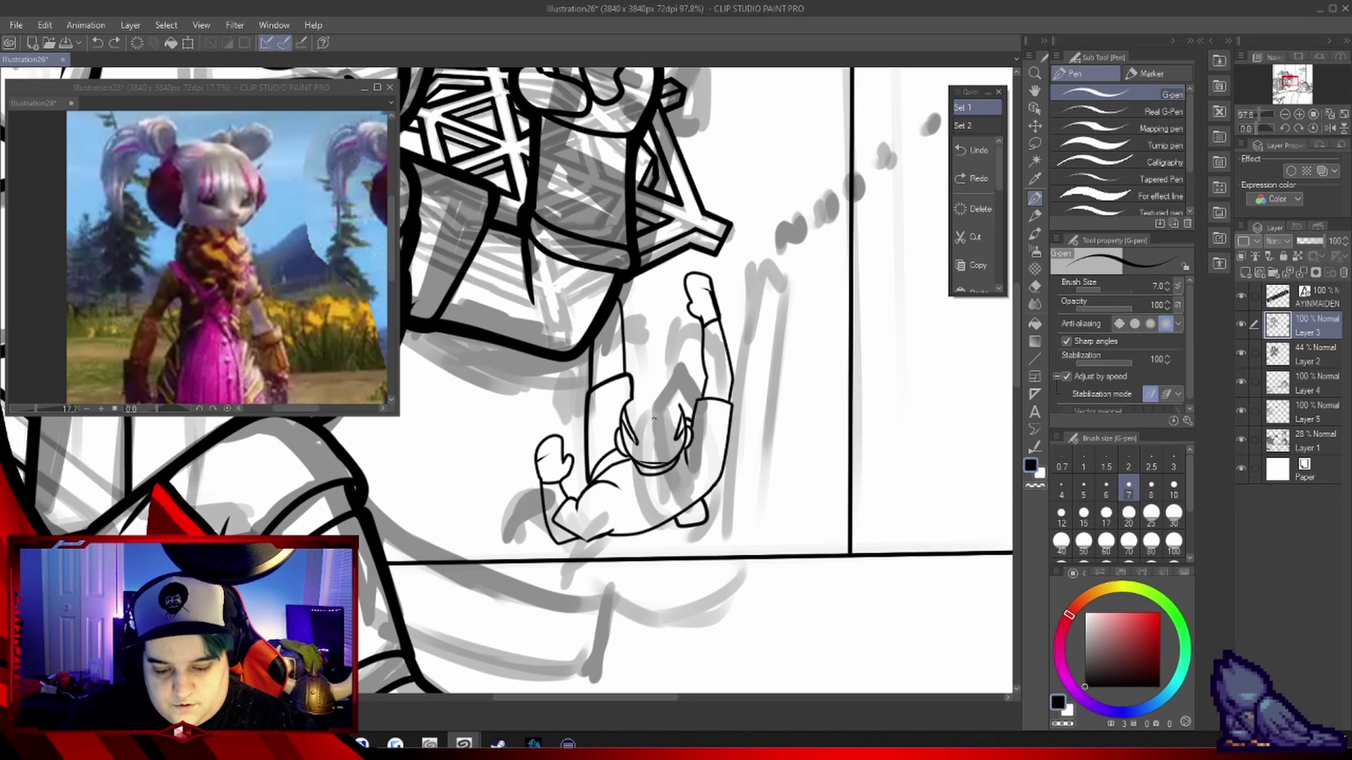
left_click_drag(633, 436, 673, 394)
left_click_drag(631, 398, 619, 456)
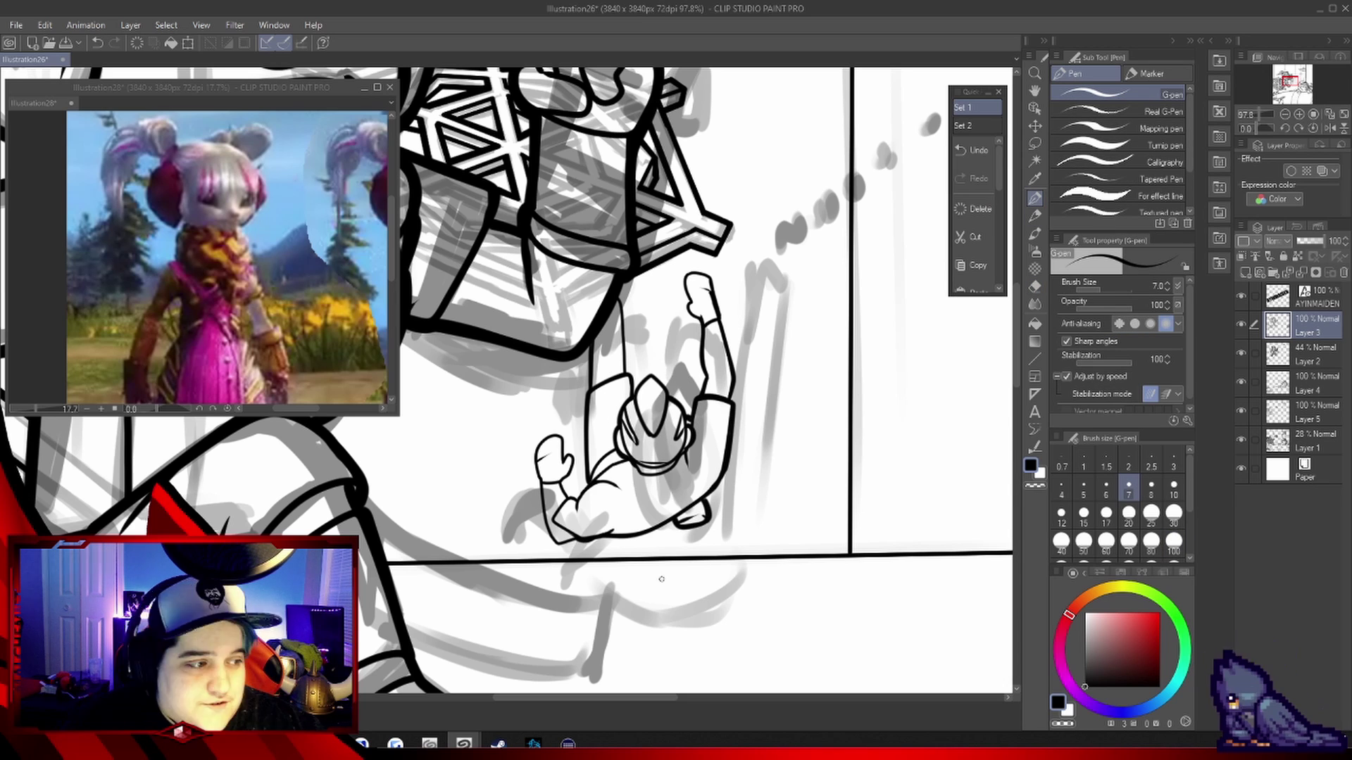
scroll(719, 319, "down", 5)
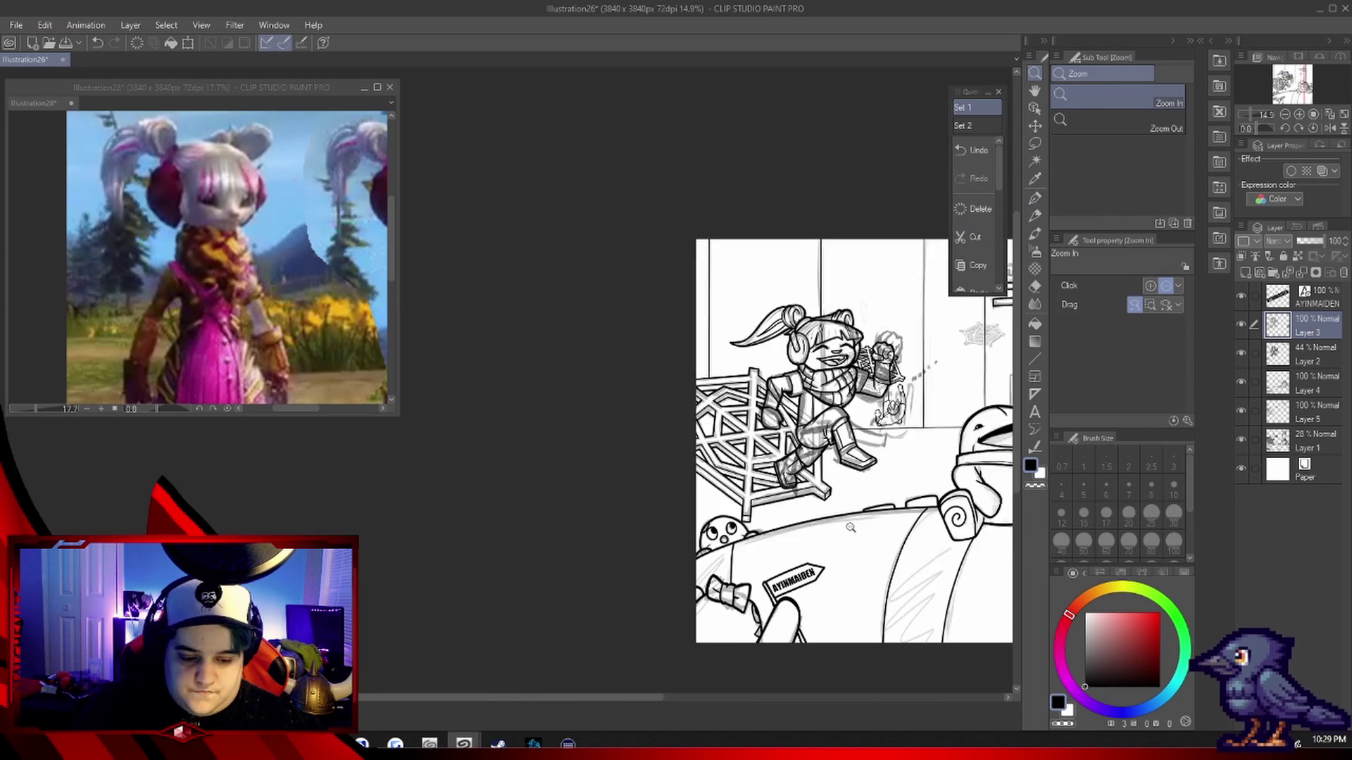
scroll(678, 412, "up", 4)
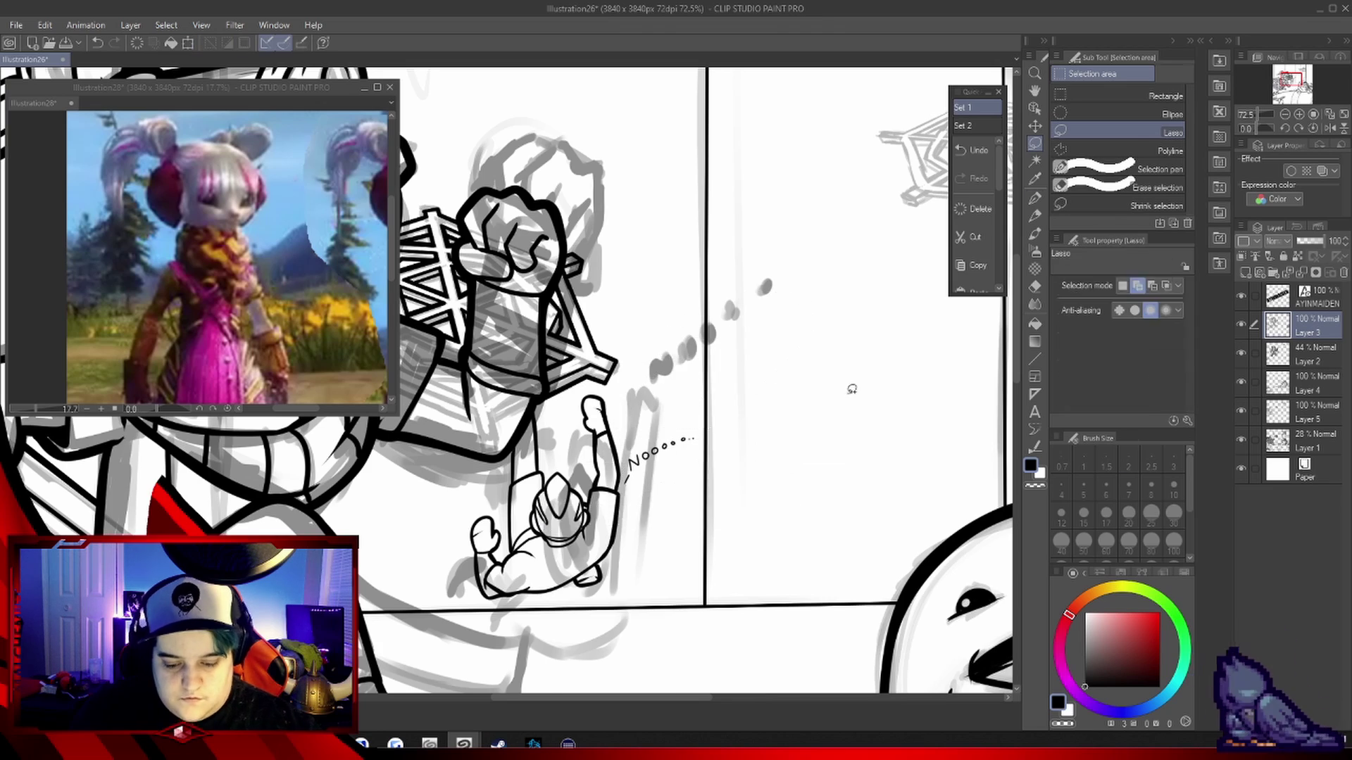
Hide the sketch layers and erase the wall line crossing the horizontal beam and the floor line on Layer 5
scroll(724, 293, "down", 6)
left_click(1307, 412)
scroll(782, 239, "up", 8)
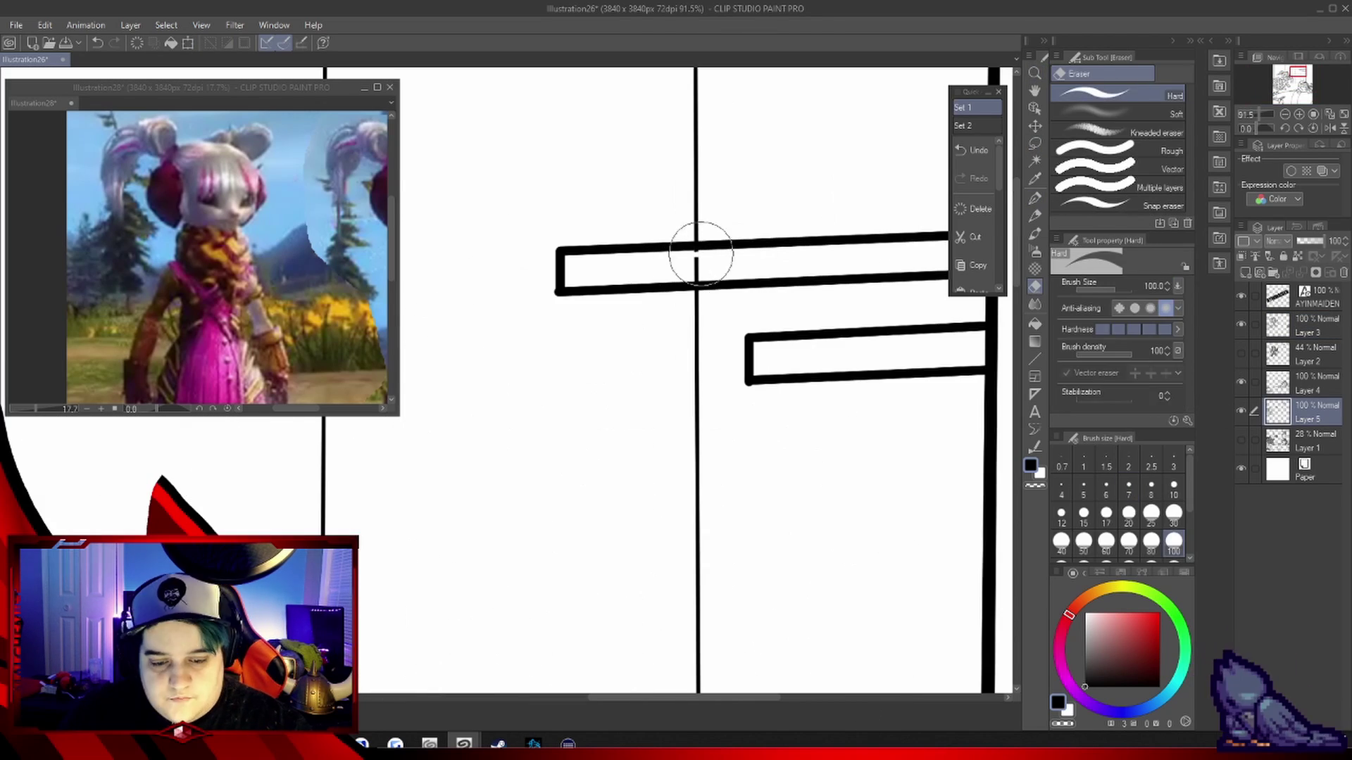
scroll(686, 380, "down", 8)
scroll(634, 317, "up", 4)
Ink thin snowdrift contours across the background on Layer 5 with the G-pen at size 4, cleaning up with the eraser
left_click(1034, 201)
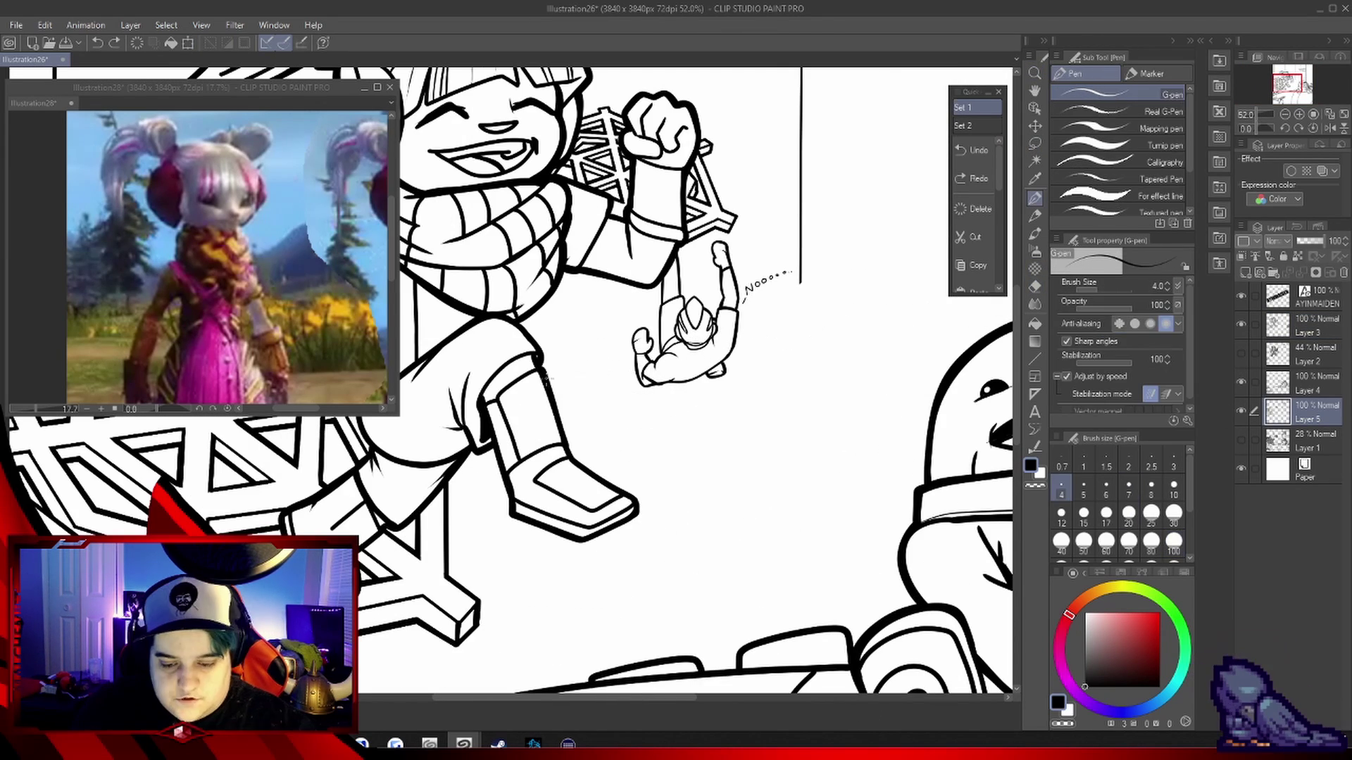
left_click(1034, 285)
scroll(704, 380, "down", 5)
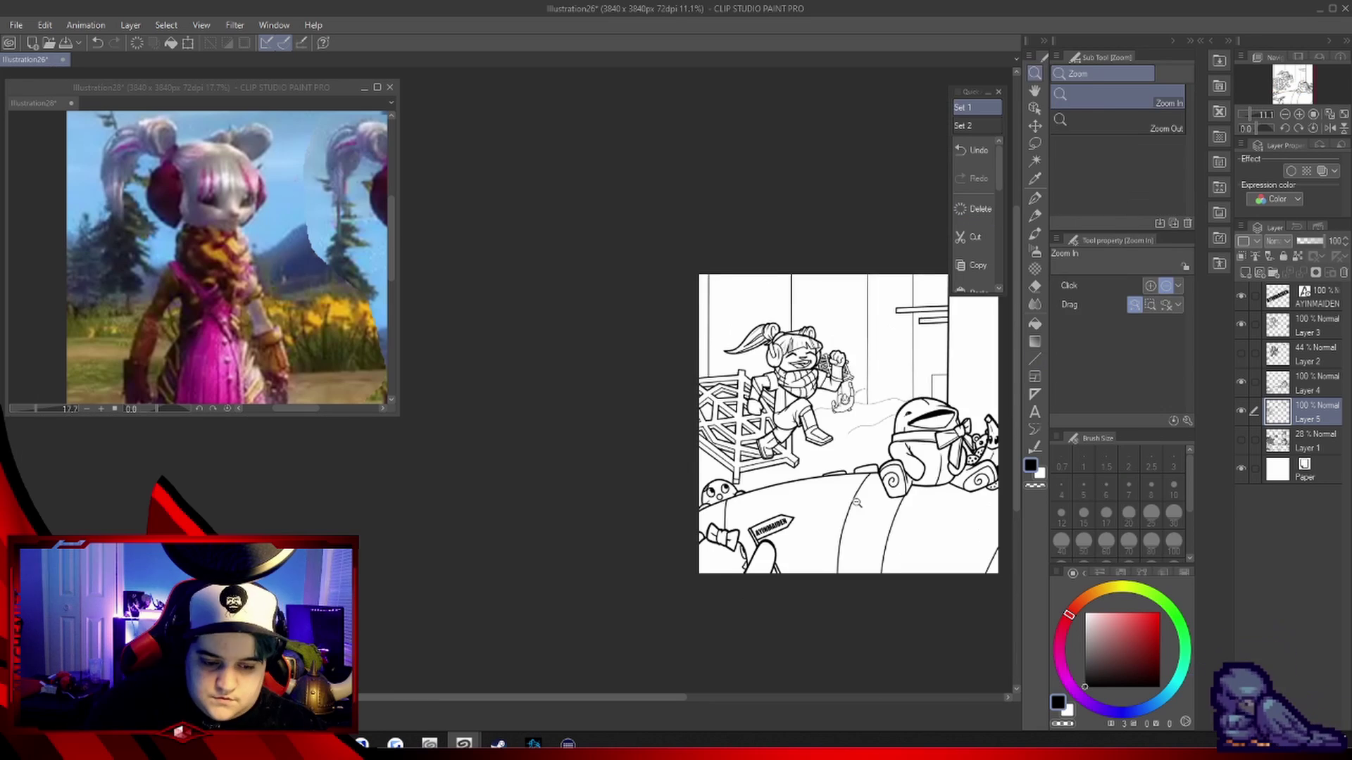
scroll(704, 380, "up", 6)
key("ctrl+0")
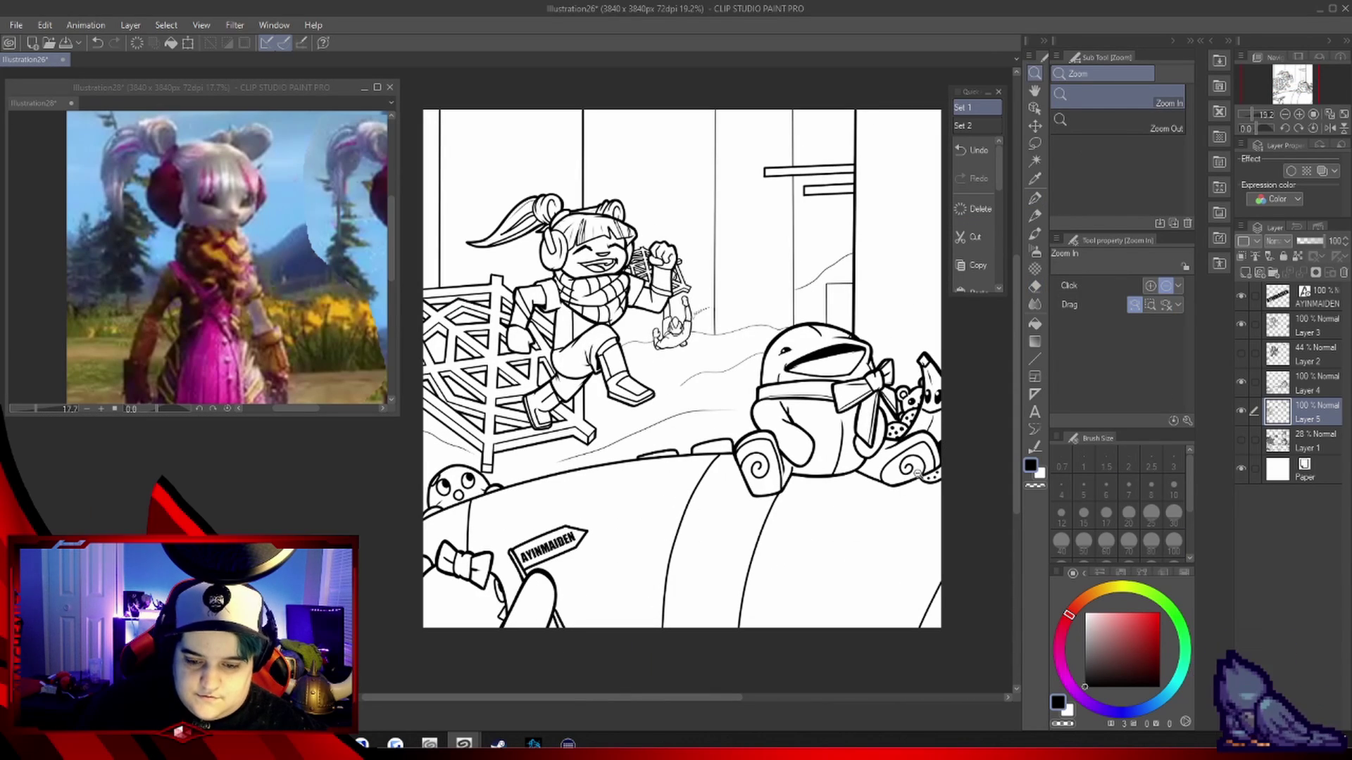
Create a new layer over the visible sketch and ink the hanging web's first spoke and lower edge with size 4 straight lines
key("u")
left_click(1241, 440)
key("ctrl+shift+n")
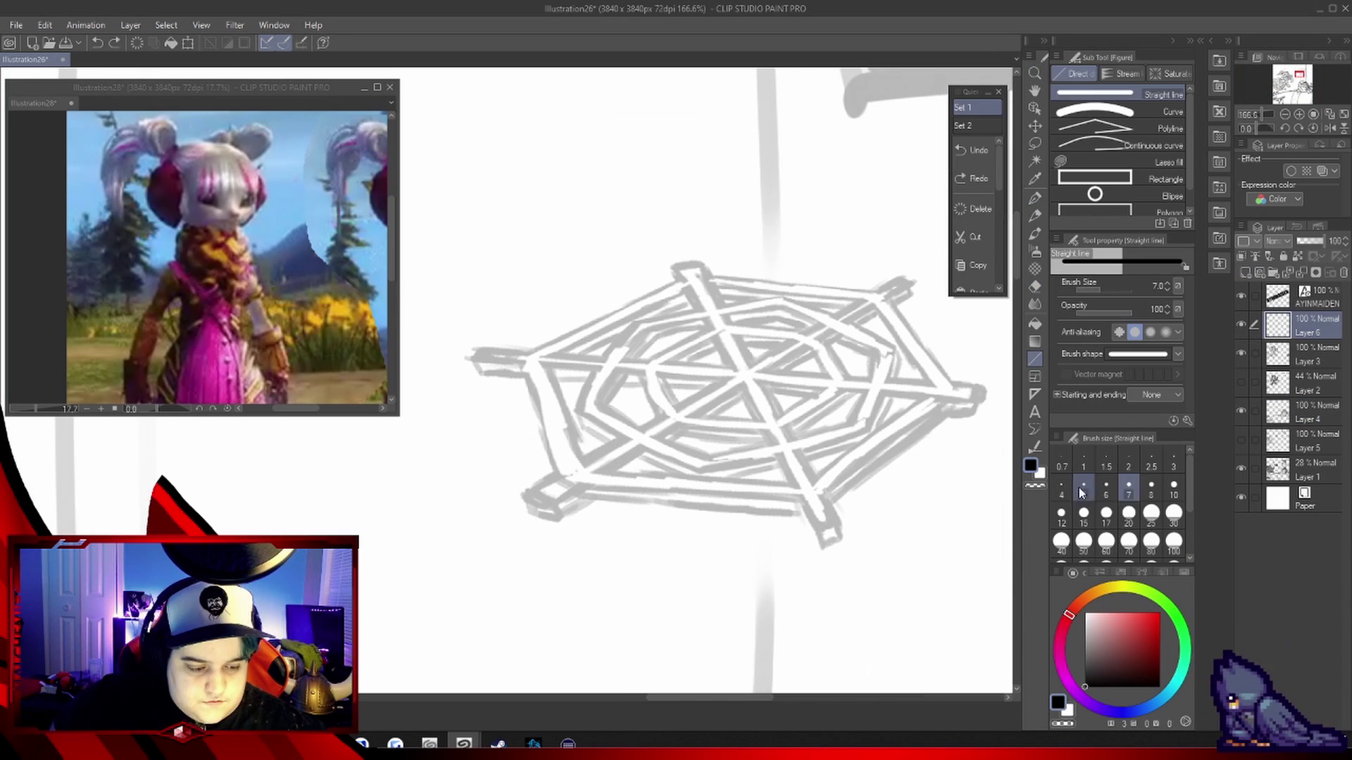
left_click(1061, 487)
left_click_drag(829, 527, 698, 258)
left_click_drag(800, 502, 581, 487)
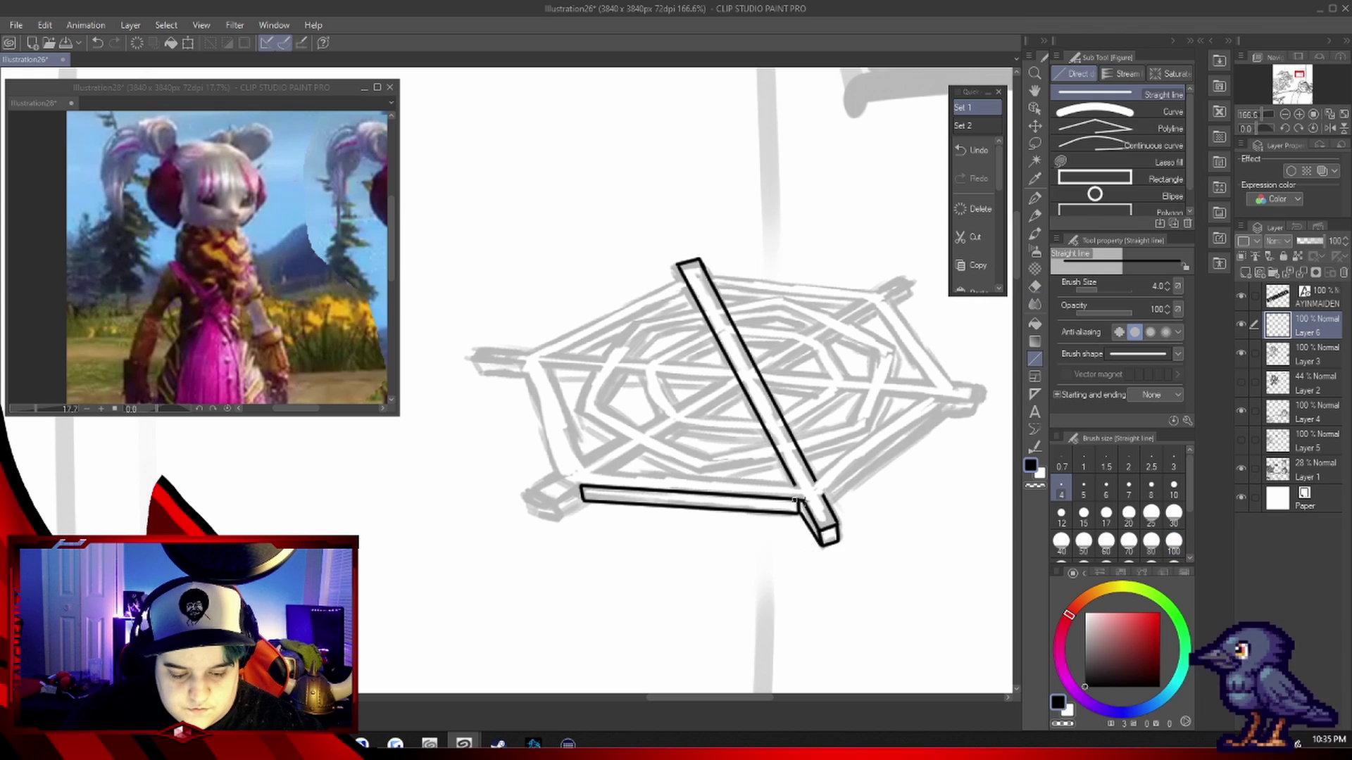
Ink the hanging web's lower-right edge and its remaining two spokes with size 4 straight lines following the sketch
left_click_drag(821, 500, 948, 398)
left_click_drag(909, 278, 525, 493)
left_click_drag(739, 383, 546, 505)
left_click_drag(732, 377, 475, 356)
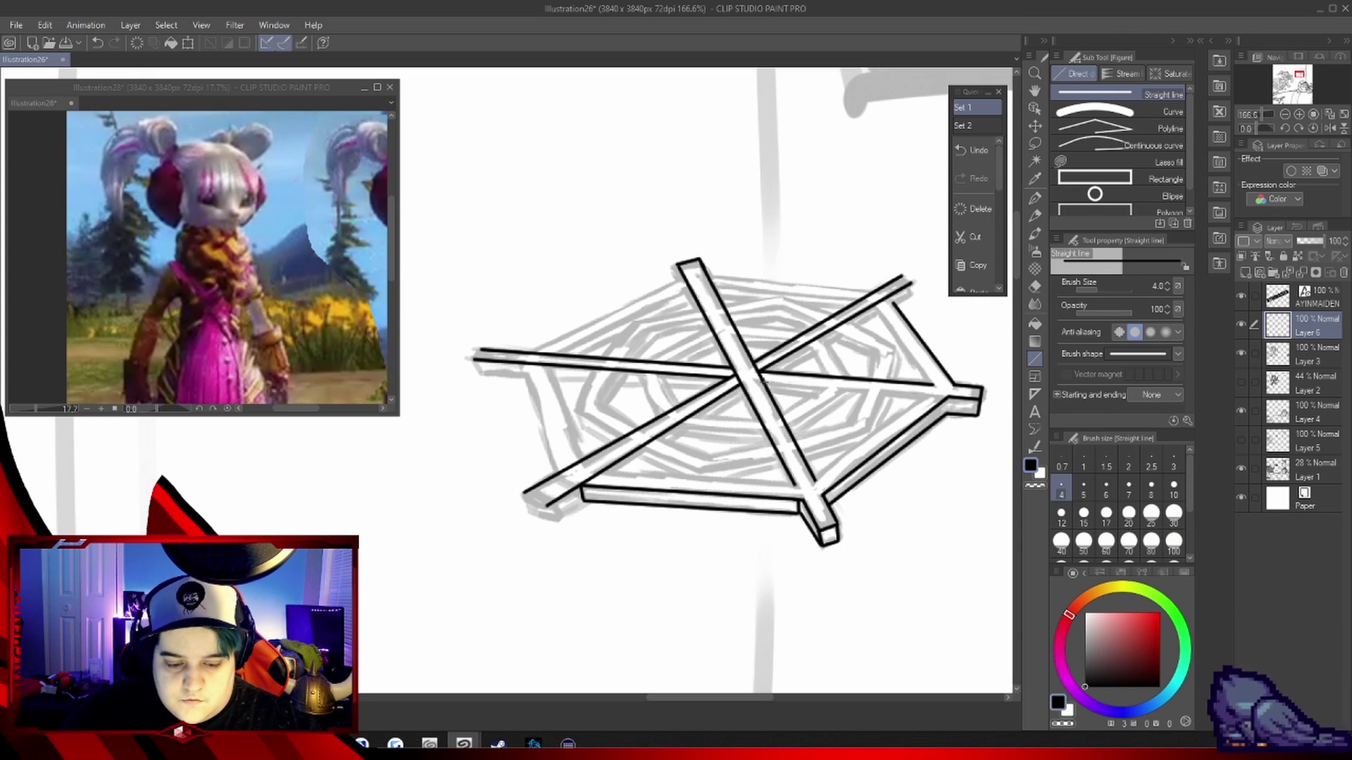
Ink the web's remaining outer frame beams, spoke ends and inner ring segments with straight lines, erasing overlaps at the beam joints
left_click_drag(936, 386, 880, 303)
left_click_drag(552, 373, 578, 463)
key("e")
left_click_drag(872, 294, 884, 310)
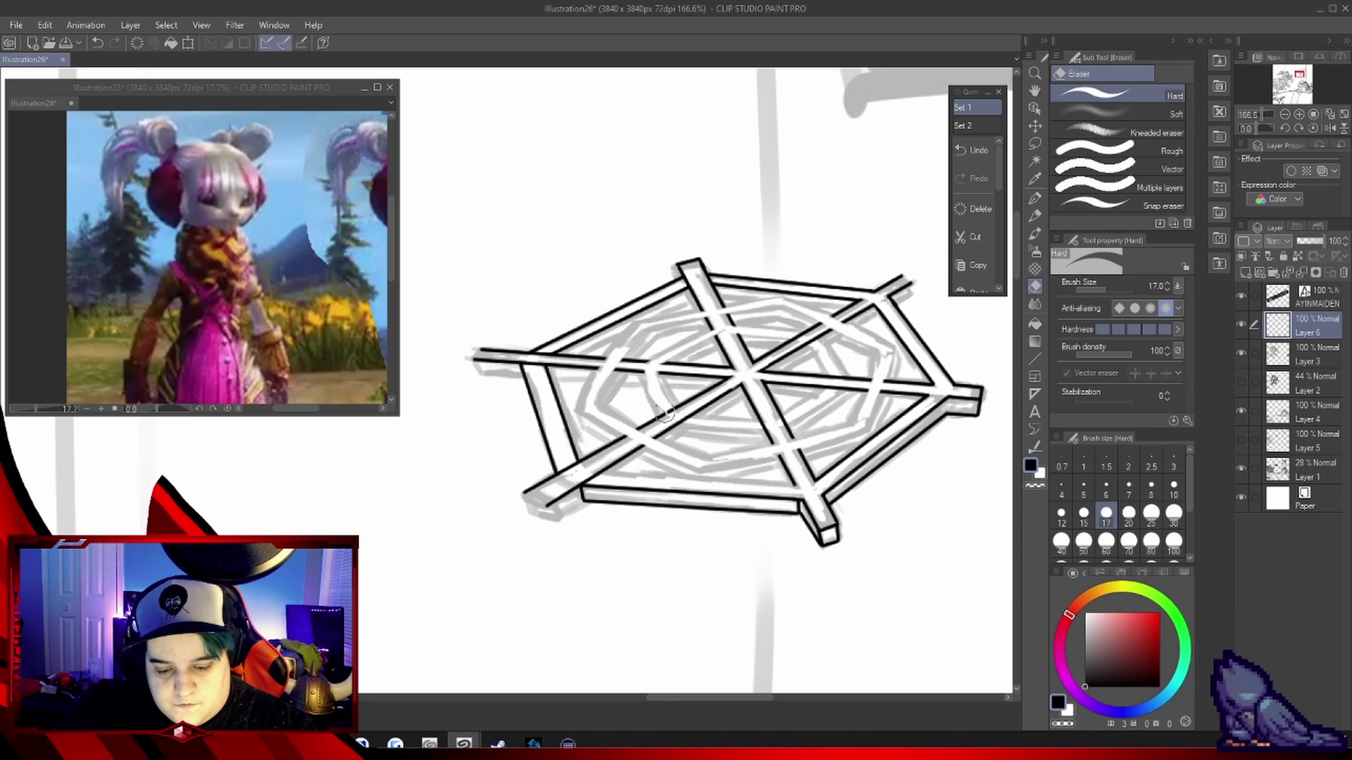
key("u")
left_click_drag(597, 479, 780, 455)
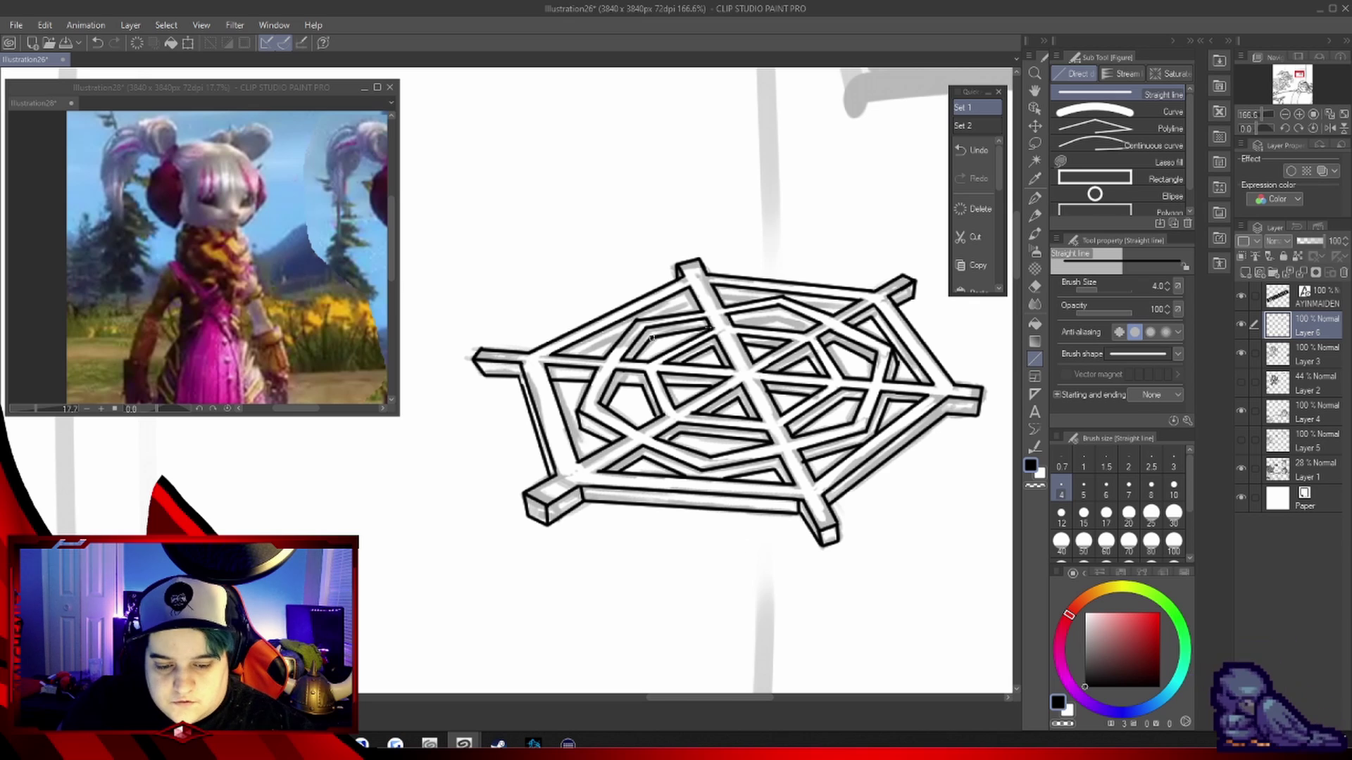
Hide the sketch, erase the wall line behind the hanging web on Layer 5, and narrow it with Adjust line width
key("z")
scroll(704, 380, "down", 3)
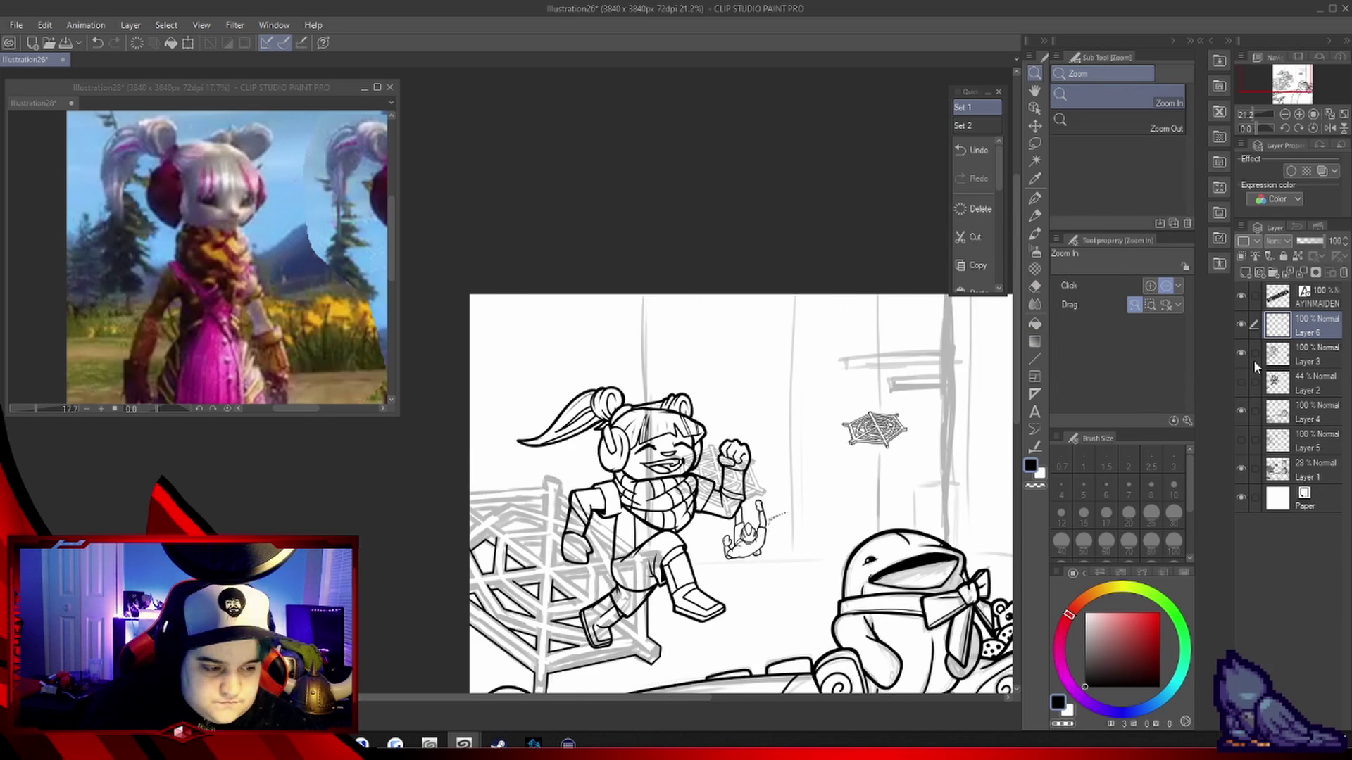
scroll(705, 380, "up", 5)
key("y")
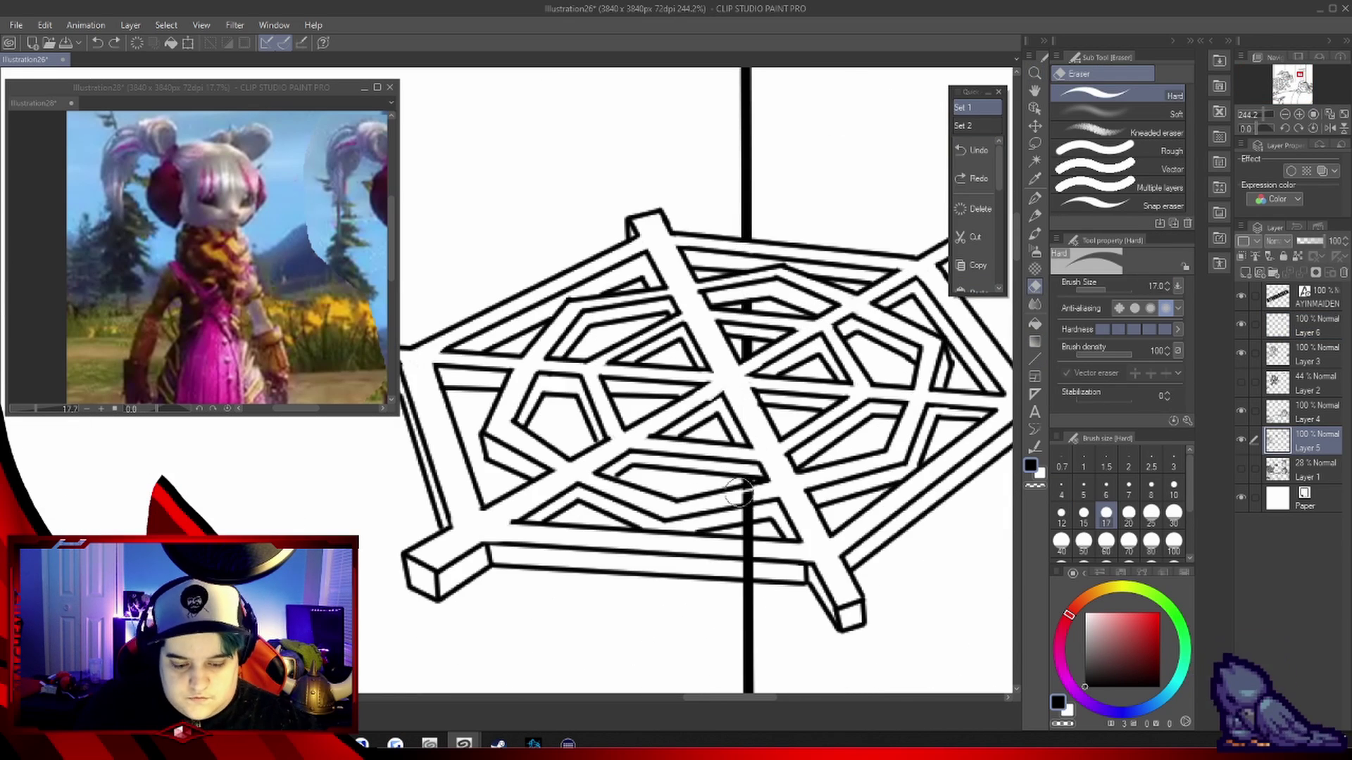
scroll(704, 380, "down", 5)
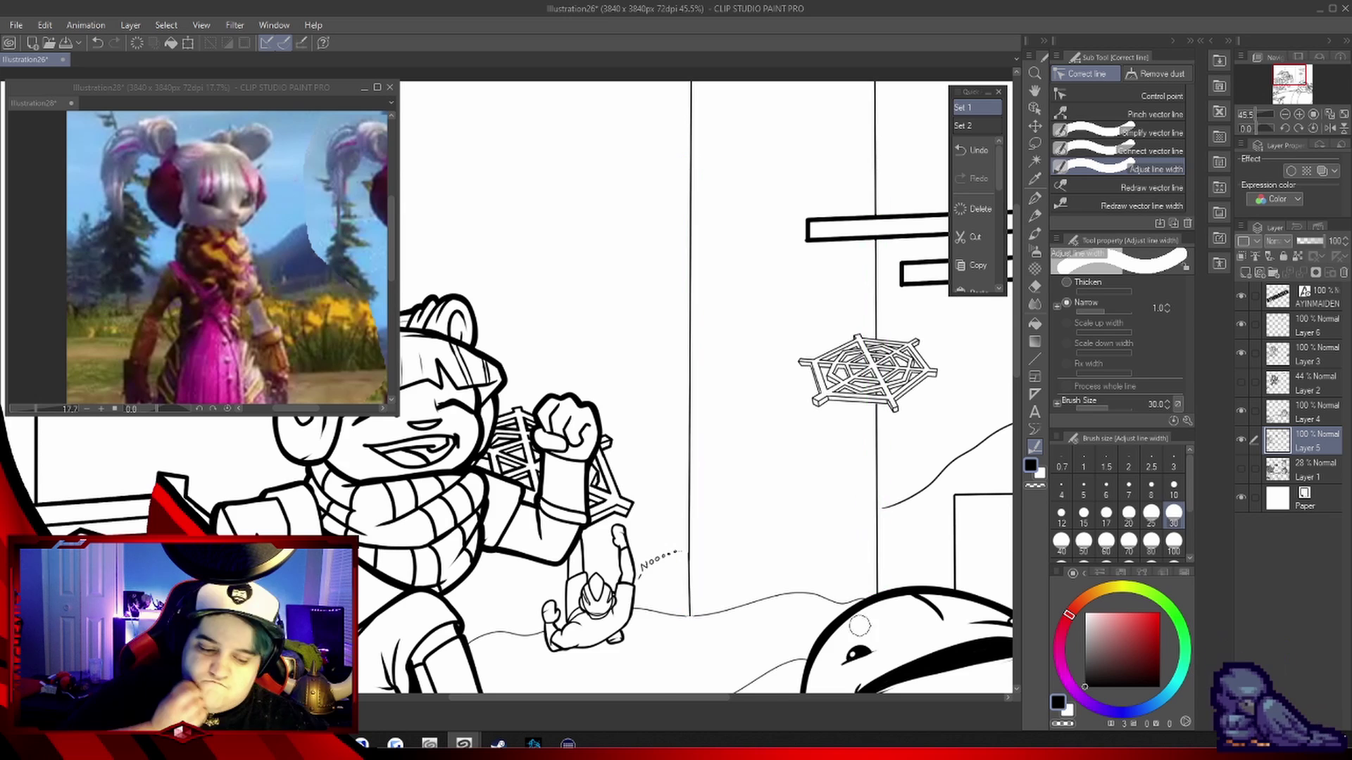
Thicken the hanging web's outer contour and inner gap edges on Layer 5 with size 6 straight lines
key("u")
scroll(894, 377, "up", 4)
scroll(493, 308, "up", 1)
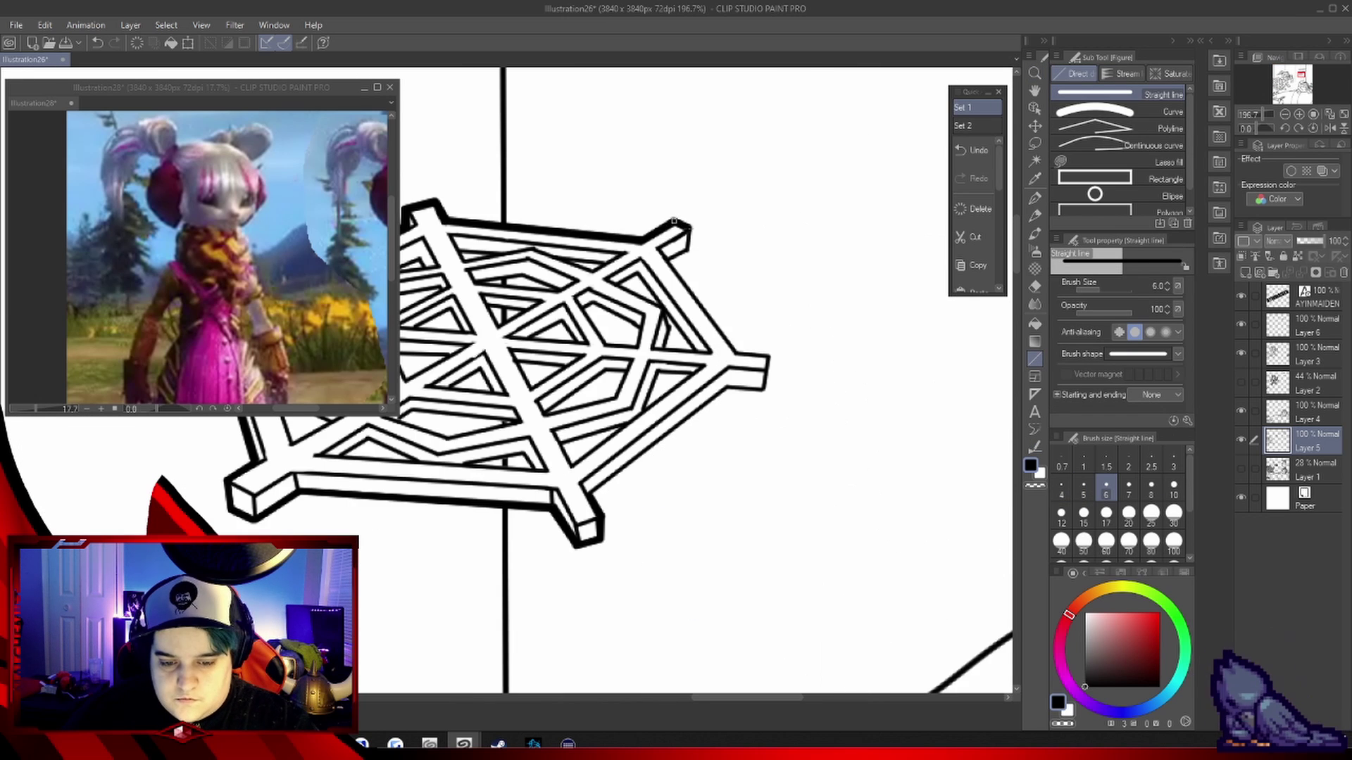
scroll(583, 317, "down", 1)
left_click_drag(571, 408, 606, 421)
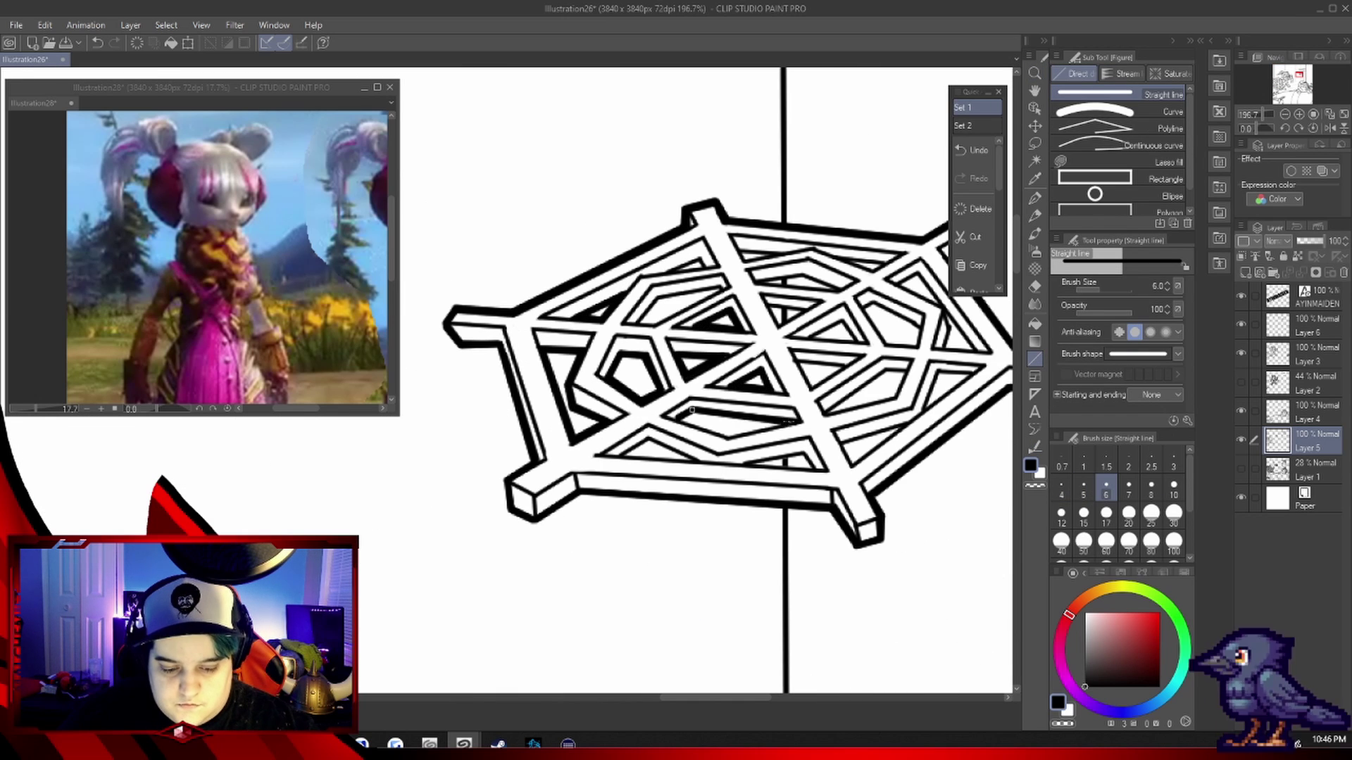
left_click_drag(692, 410, 792, 421)
left_click_drag(627, 454, 810, 466)
scroll(697, 262, "right", 4)
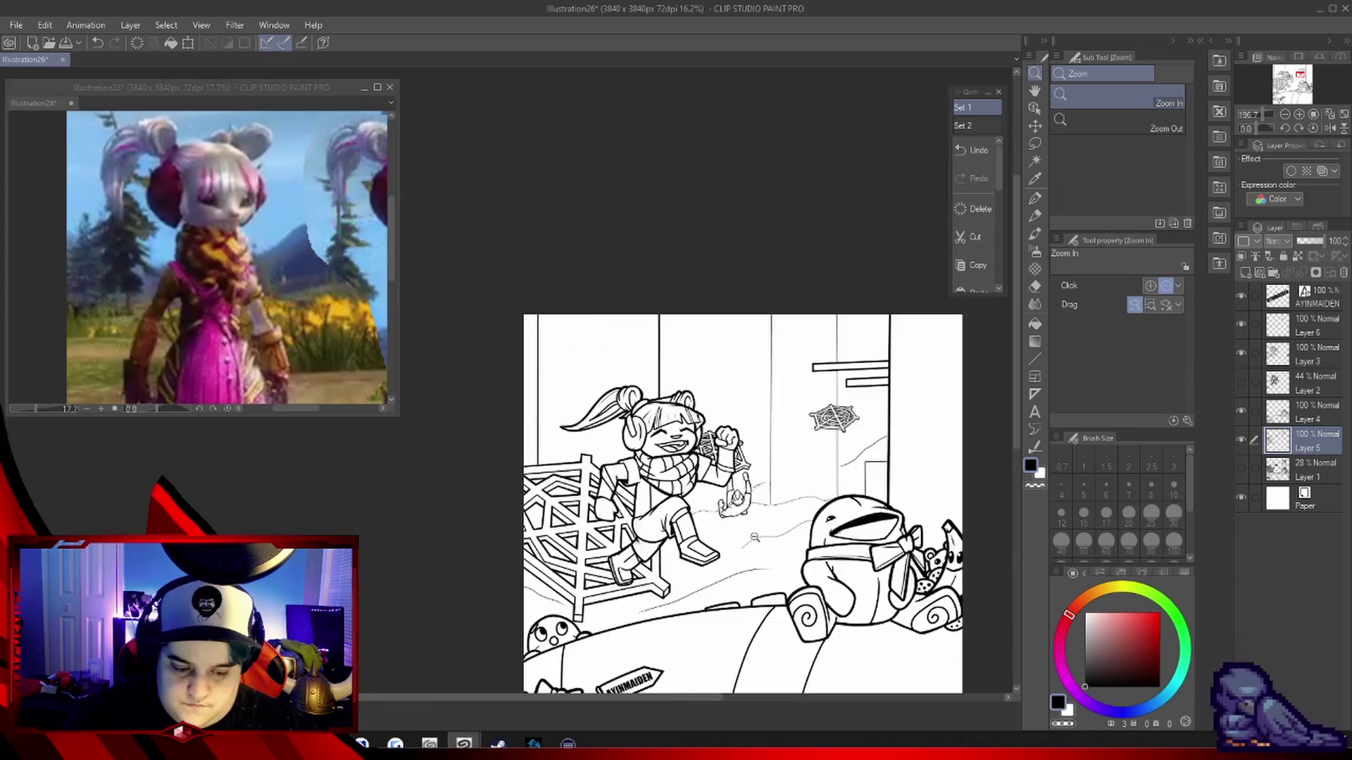
Letter "LINEWORK BY:" with the G-pen at size 10 near the page's lower edge and start the artist's handle beneath it
key("ctrl+0")
key("p")
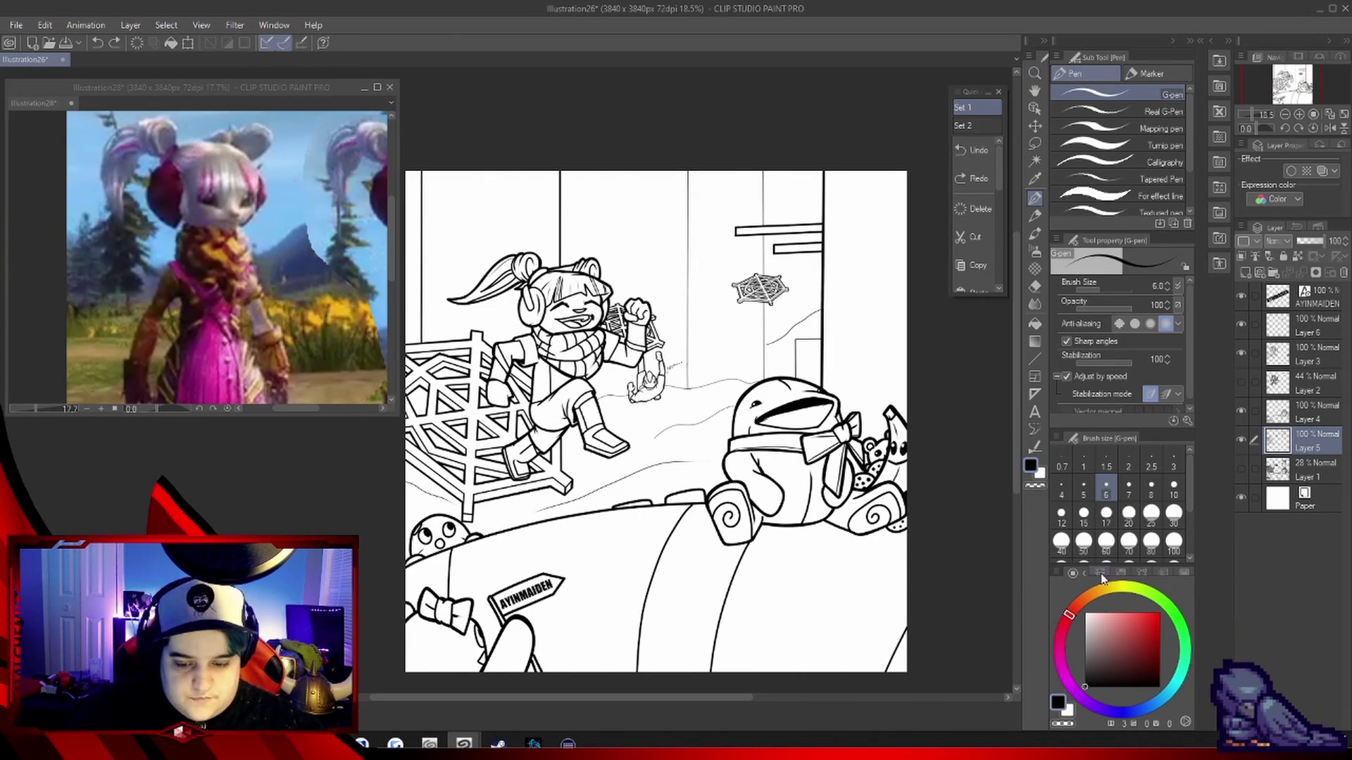
left_click(1174, 487)
scroll(655, 423, "up", 5)
scroll(655, 423, "down", 5)
scroll(654, 422, "up", 4)
left_click_drag(637, 417, 644, 480)
left_click_drag(558, 308, 627, 378)
left_click_drag(602, 304, 602, 373)
mouse_move(621, 370)
left_mouse_down()
mouse_move(630, 326)
mouse_move(693, 362)
left_mouse_up()
left_click_drag(708, 303, 803, 356)
left_click_drag(810, 359, 901, 355)
left_click_drag(919, 295, 958, 359)
scroll(774, 352, "right", 1)
left_click_drag(937, 303, 961, 359)
left_click(995, 339)
left_click_drag(618, 507, 655, 423)
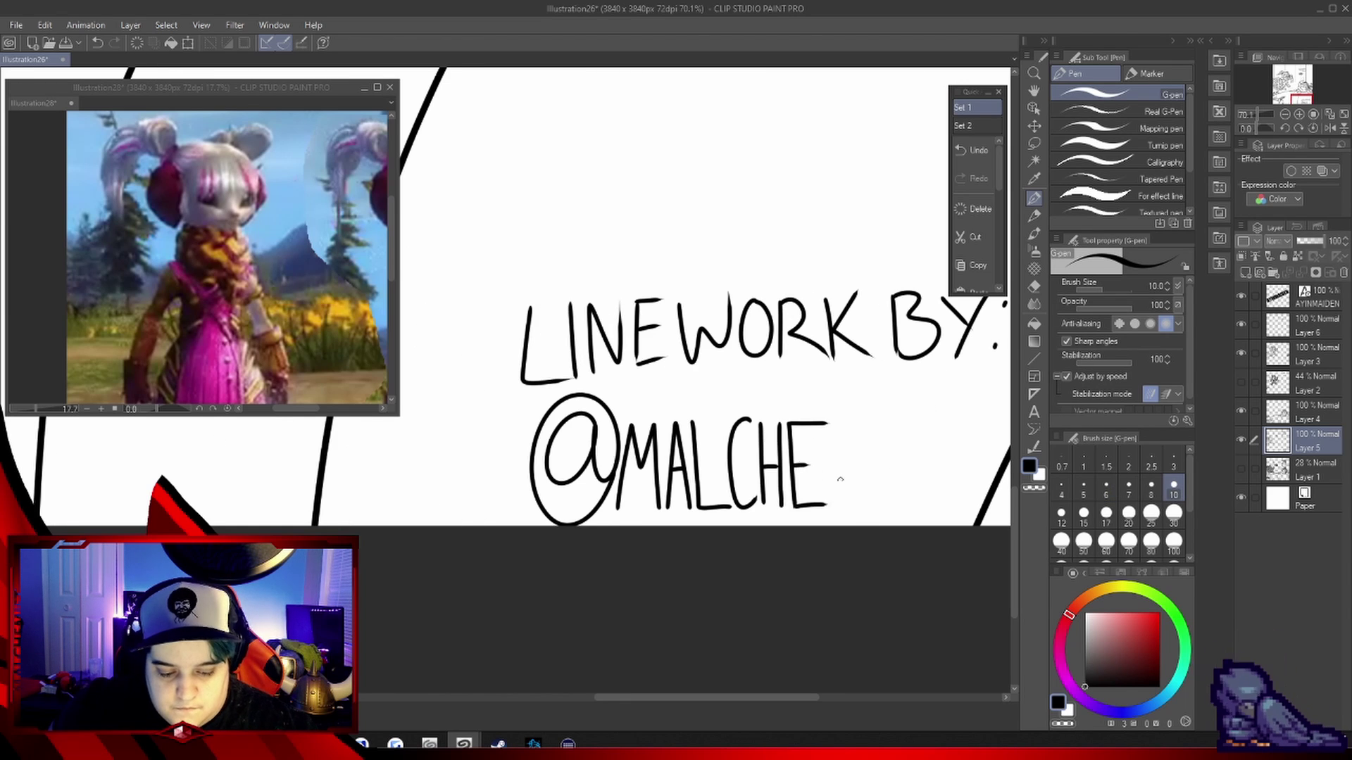